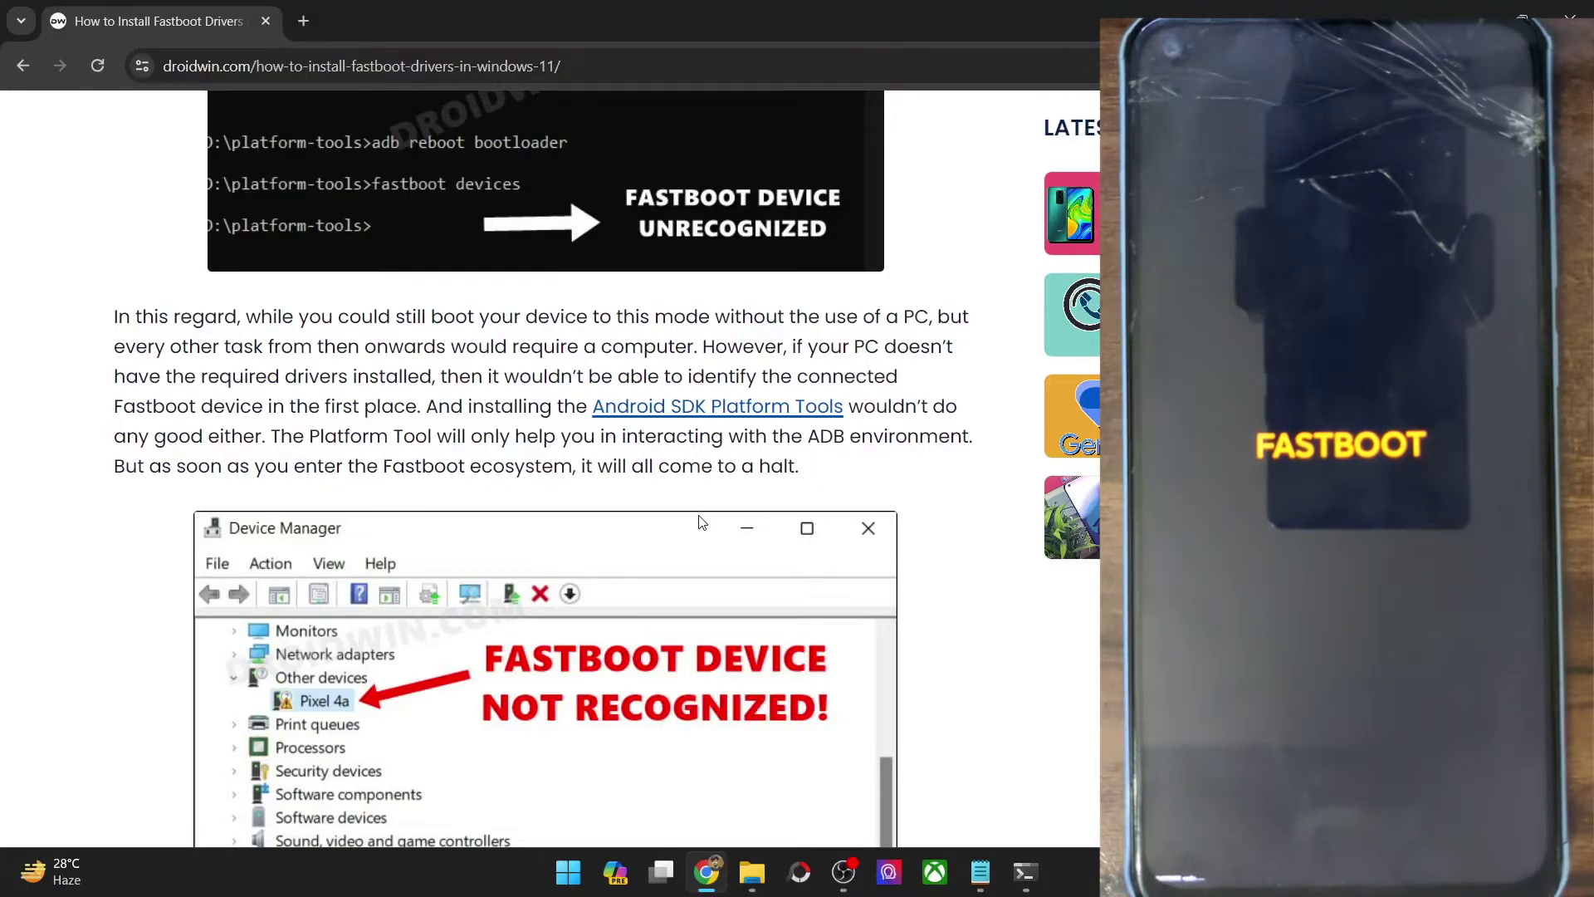
Step: Run 'fastboot devices' three times in the platform-tools prompt; none lists a device
left_click(1040, 882)
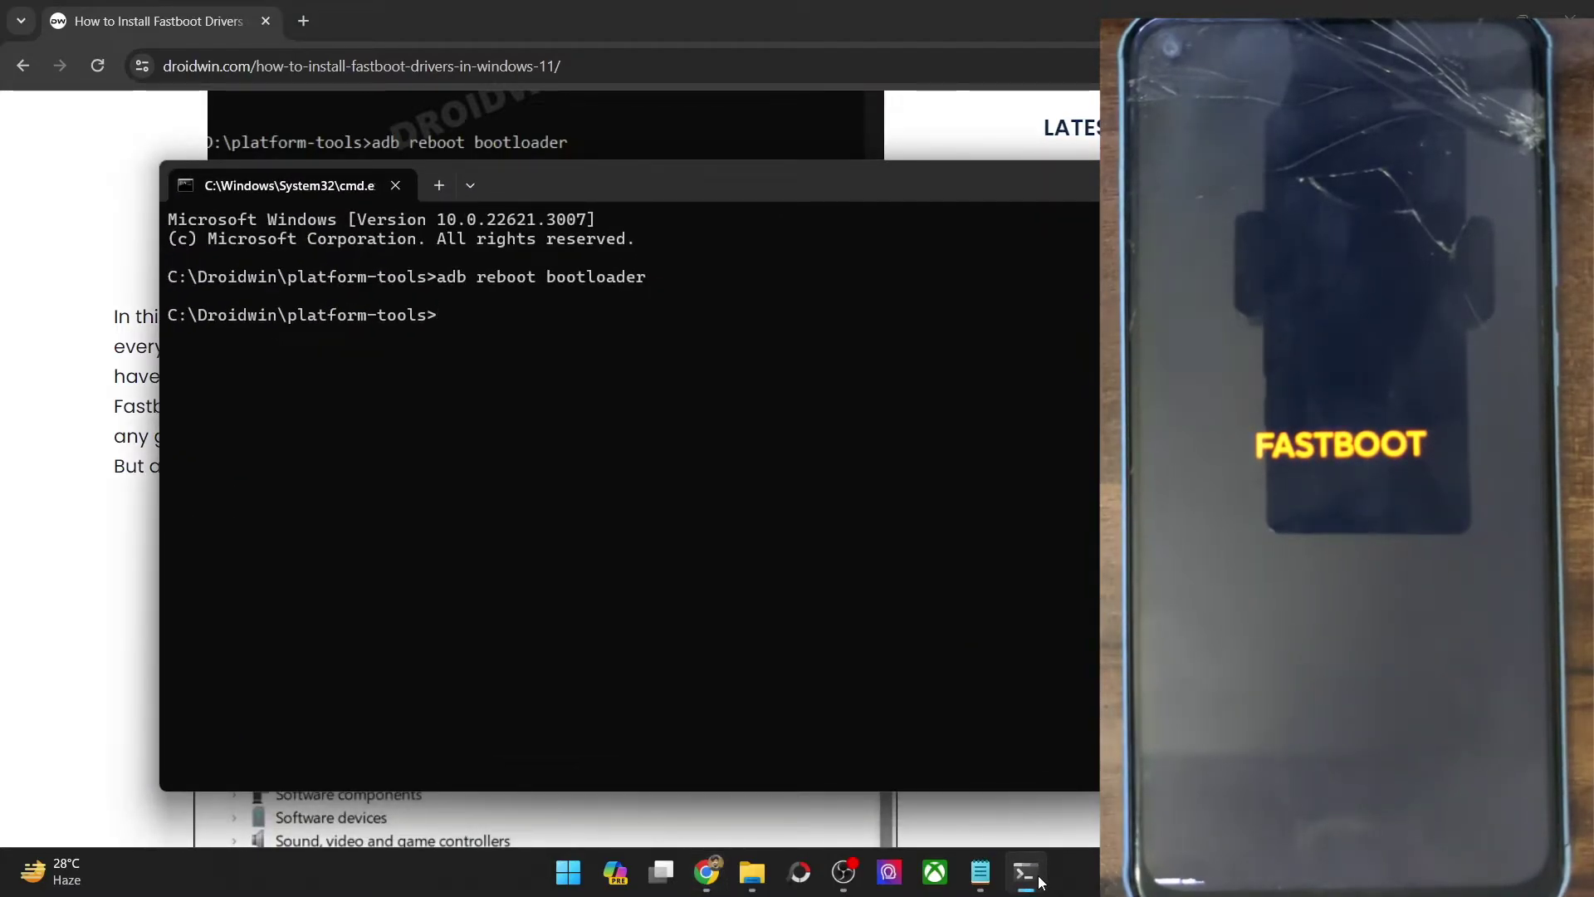
type("fastboot ")
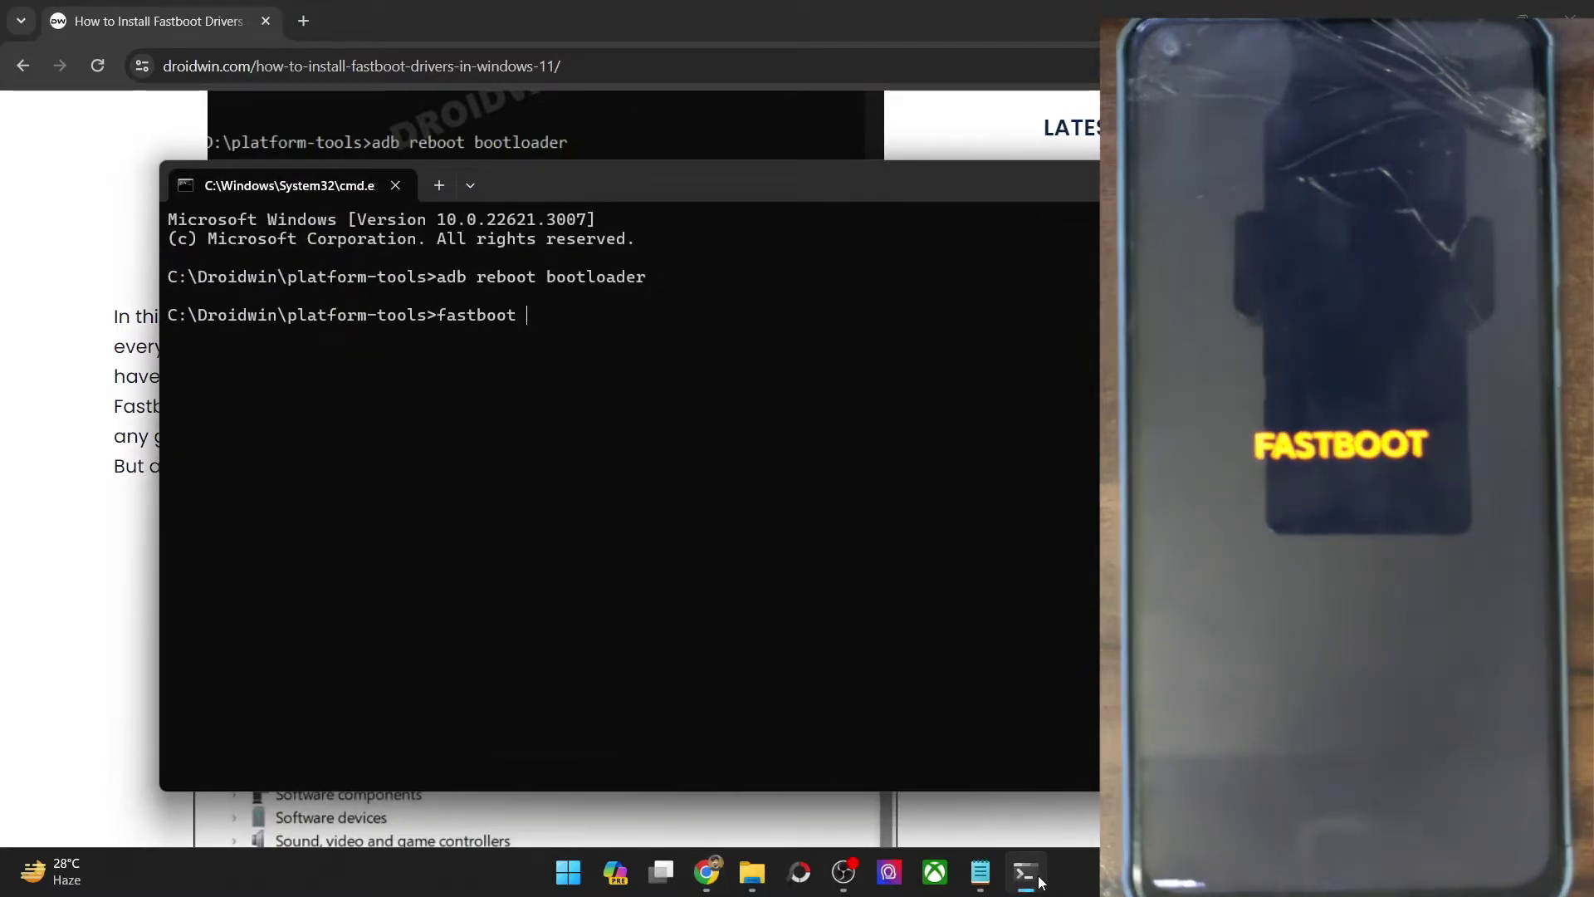
type("devices")
key("Return")
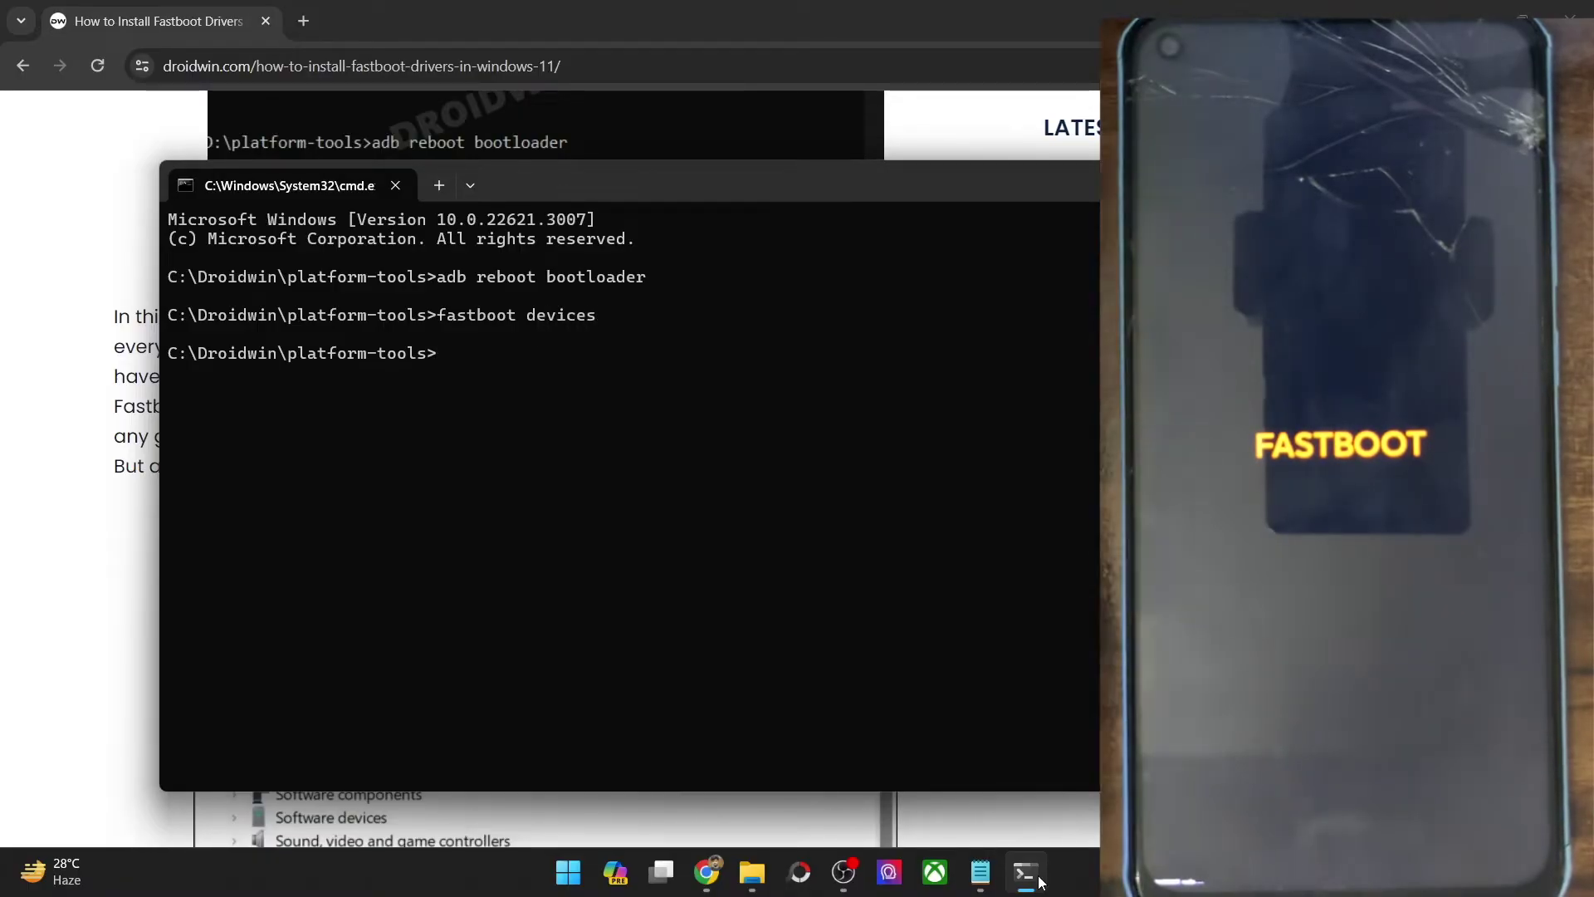
key("Up")
key("Return")
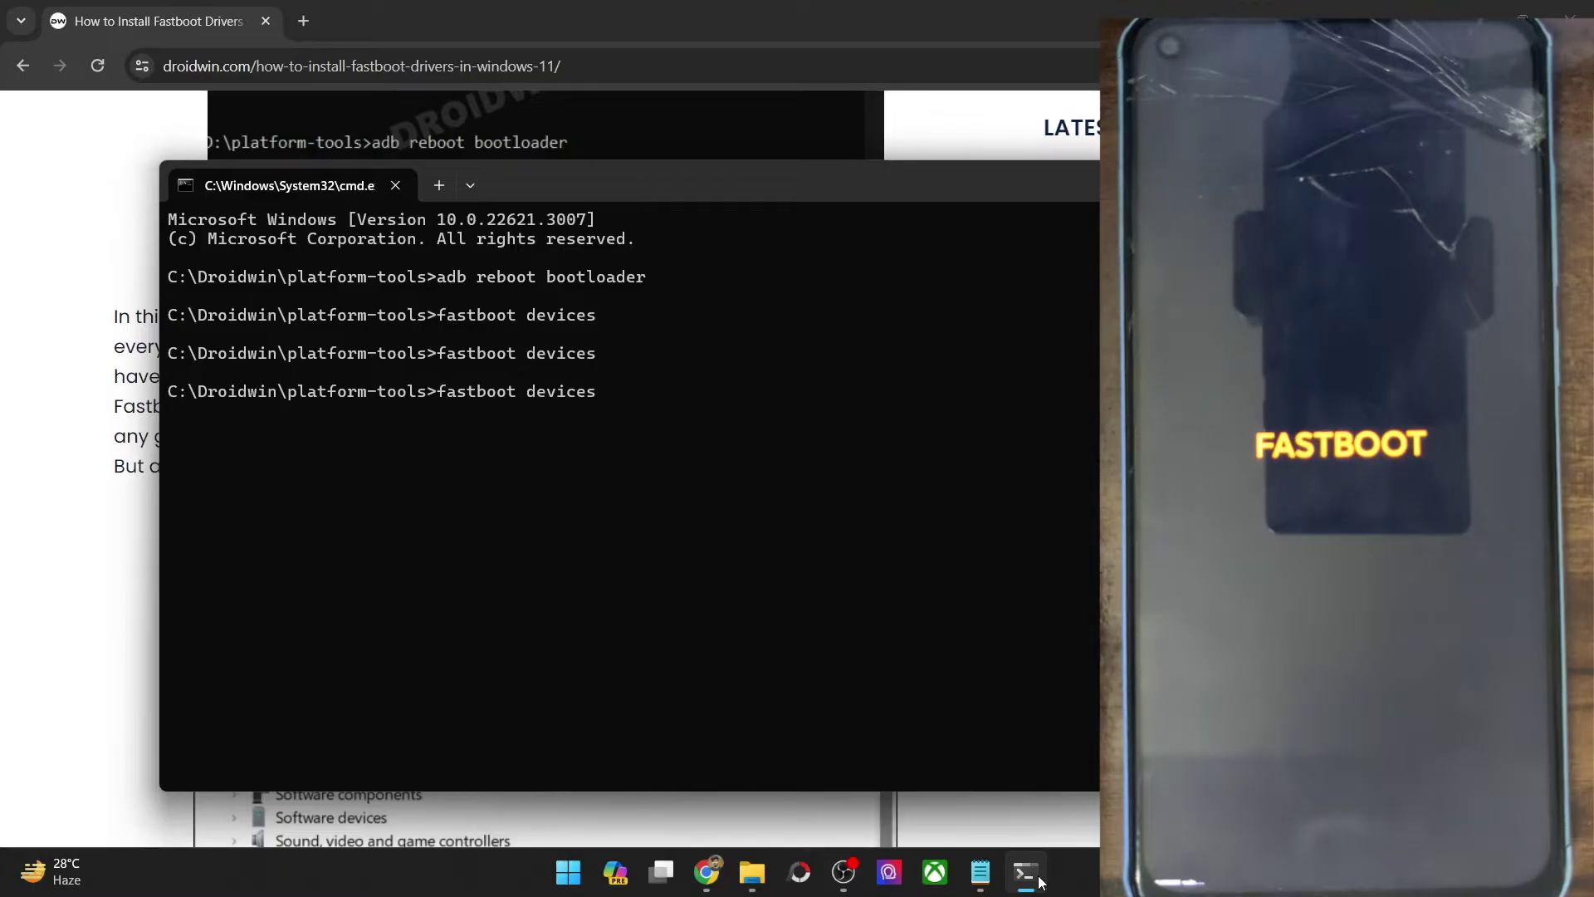
key("Return")
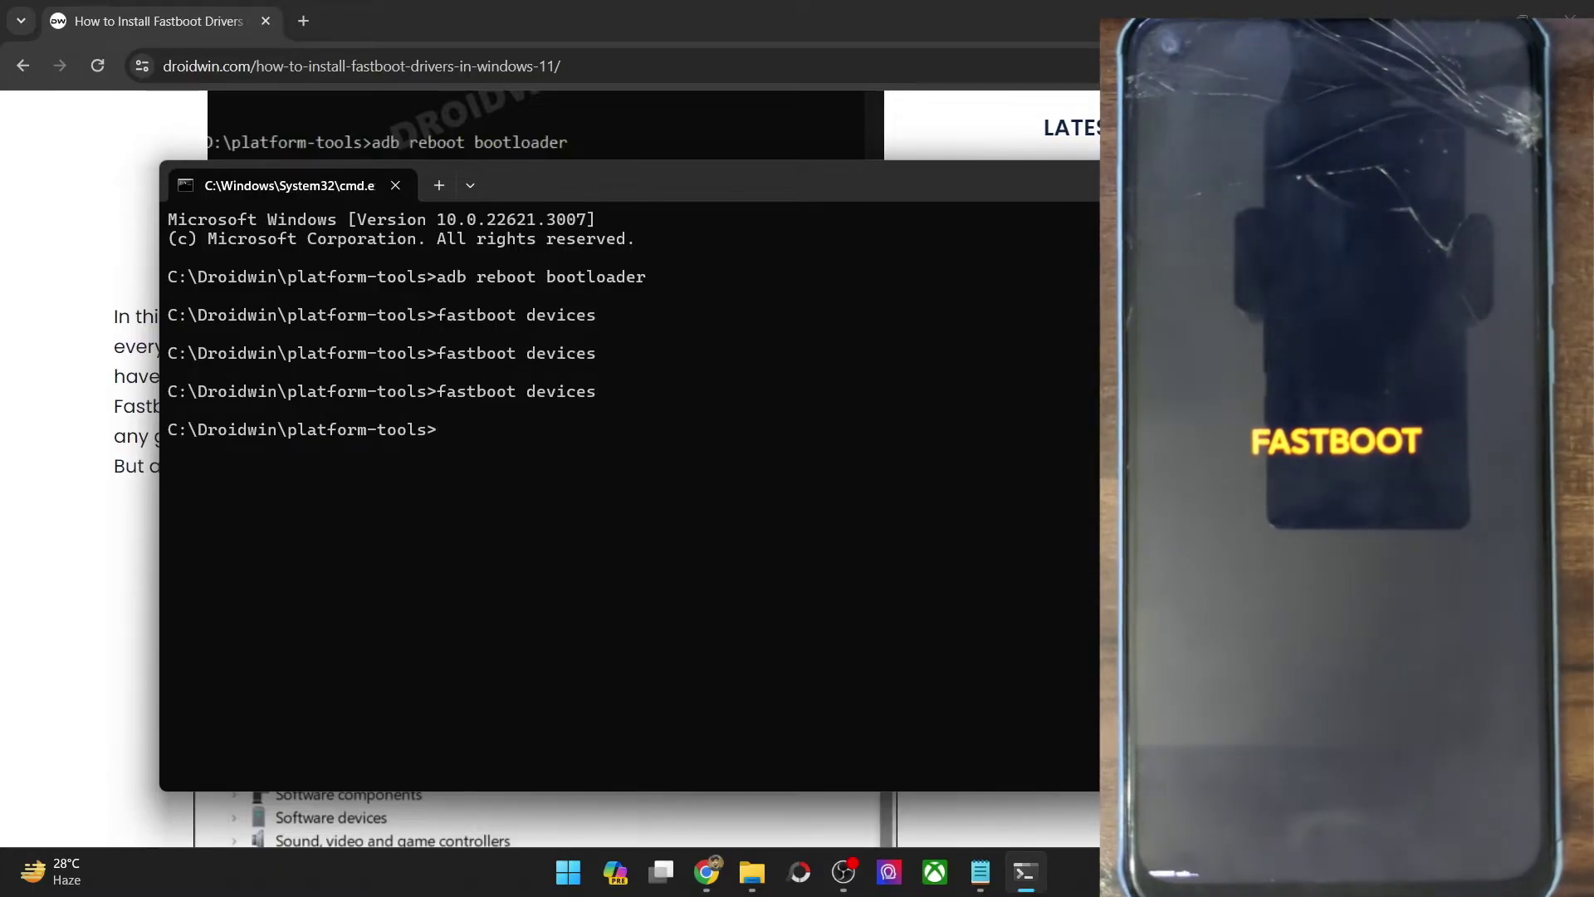
left_click(1039, 880)
Step: Open Device Manager from the Start right-click menu and select 'Android' under Other devices
right_click(568, 872)
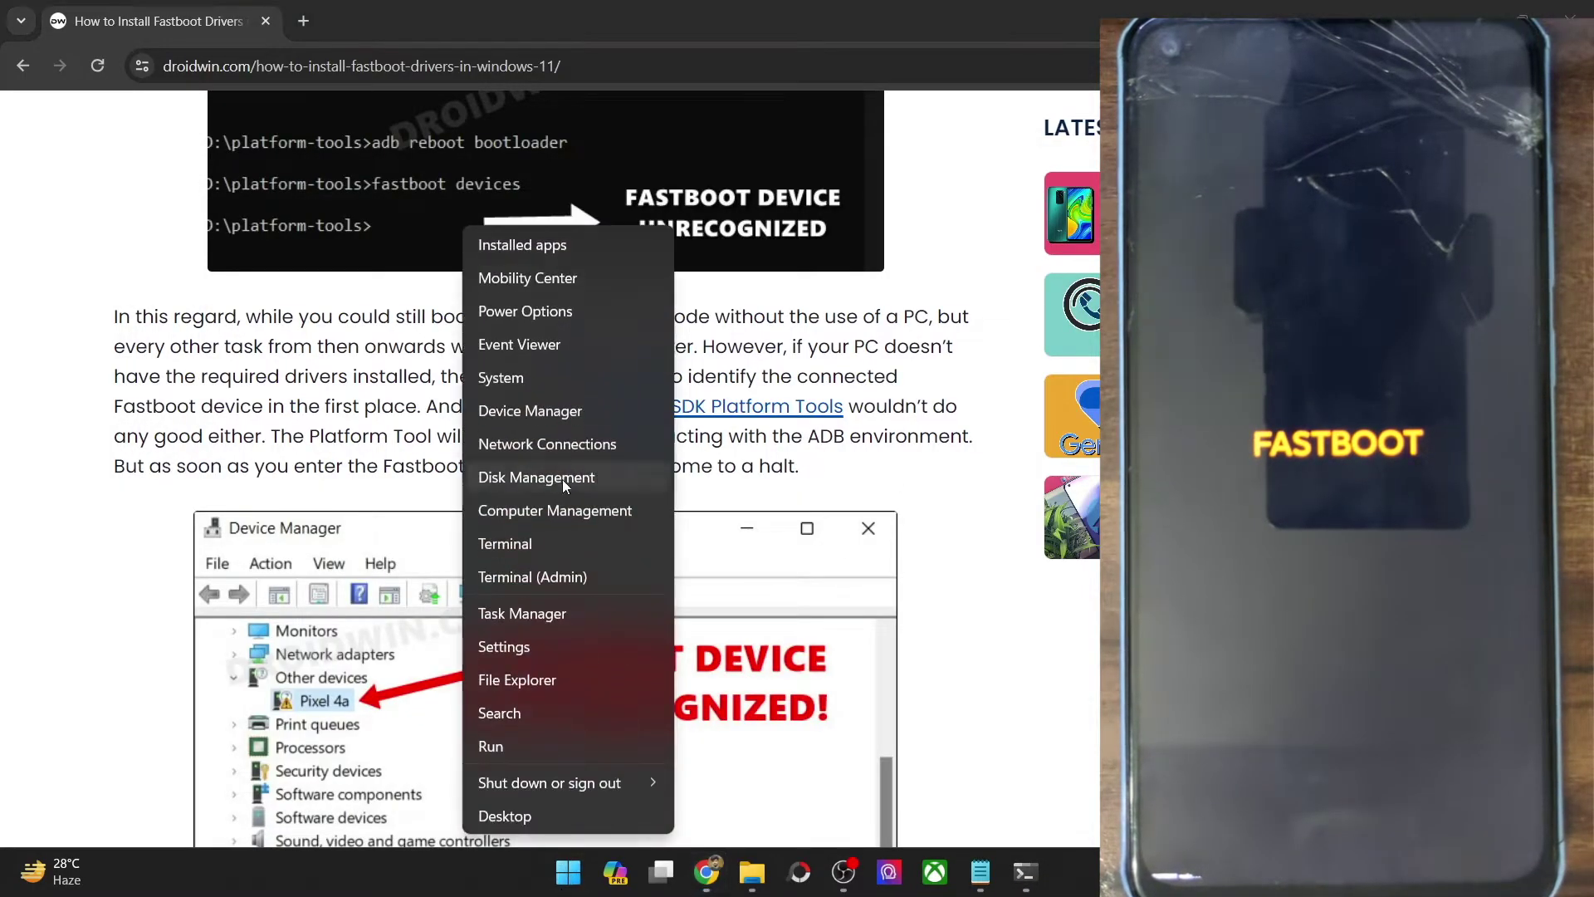
left_click(525, 411)
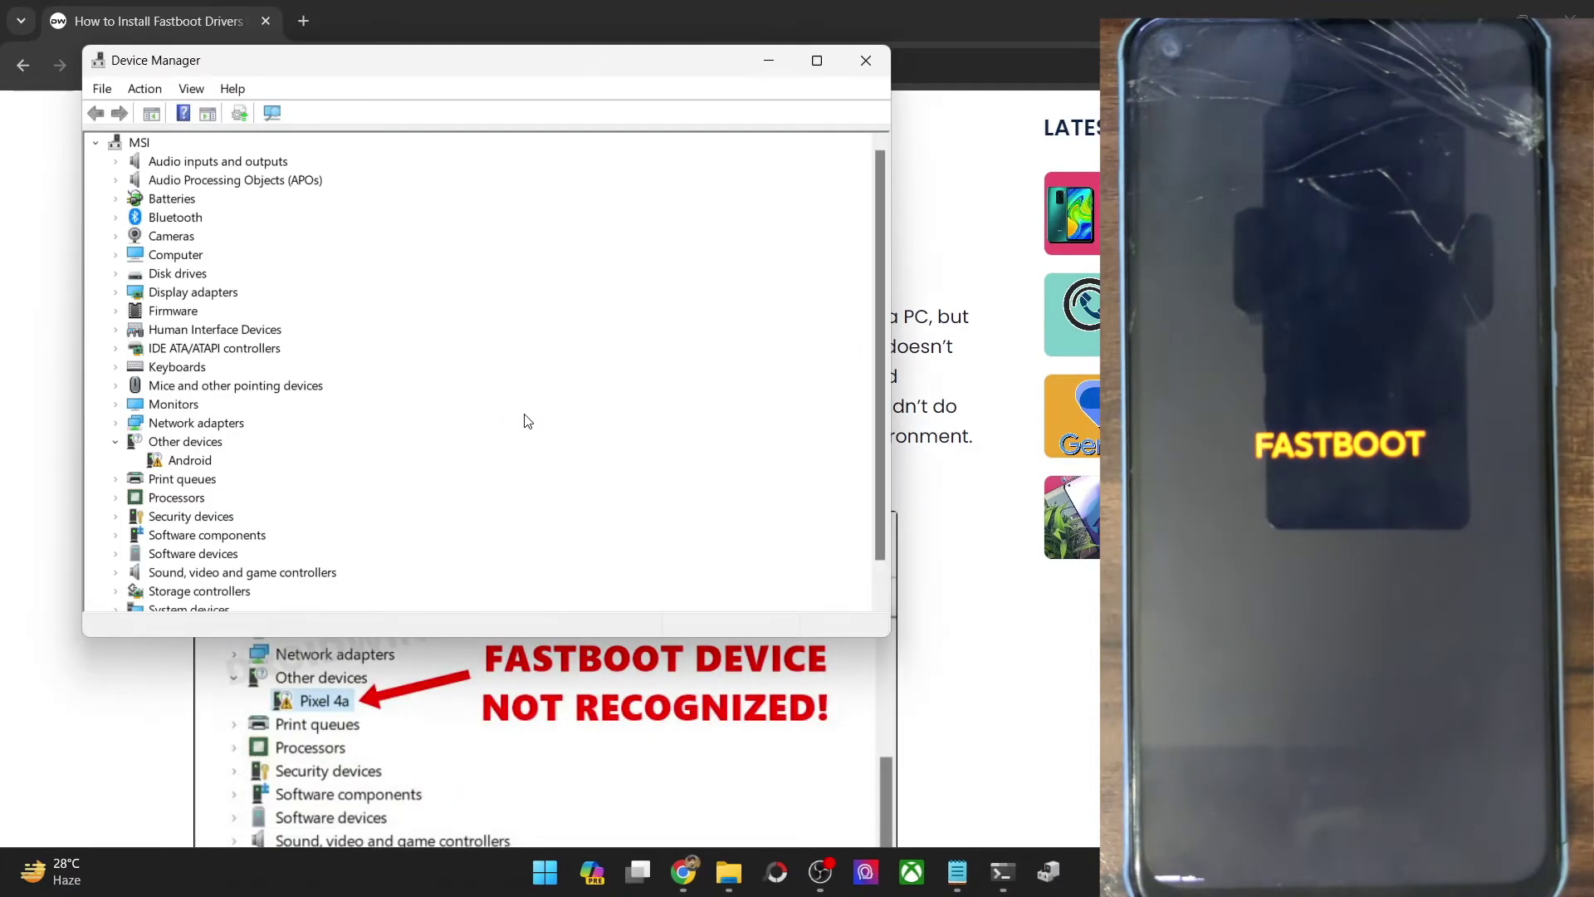
left_click(191, 465)
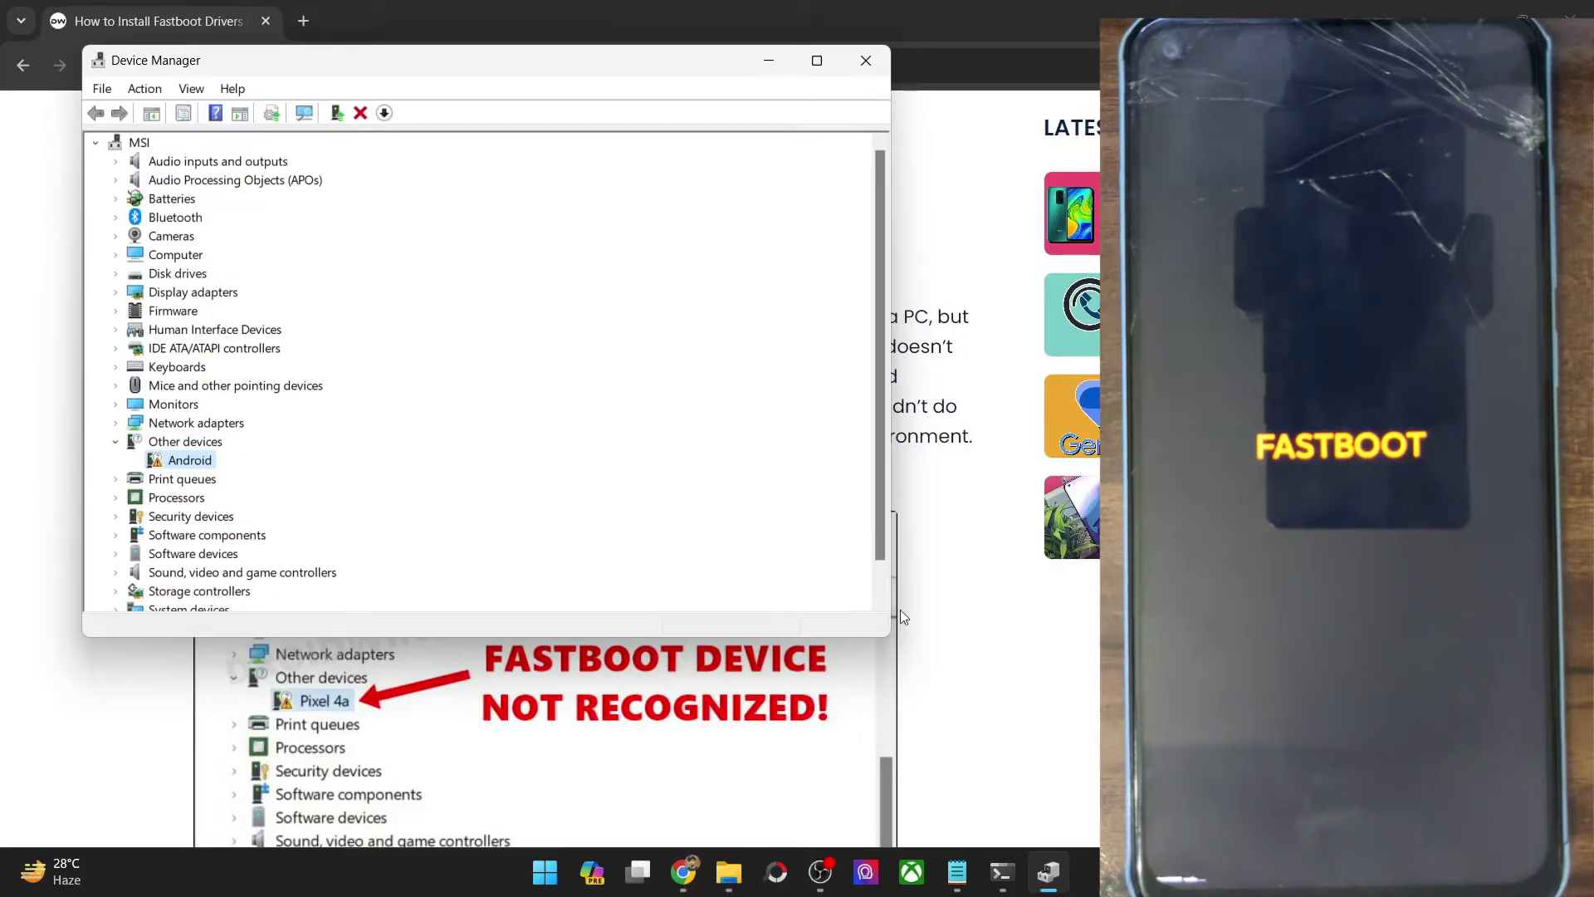
Step: Check Device Manager again, then return to the droidwin article's driver-installation steps
left_click(1097, 739)
scroll(844, 586, "down", 5)
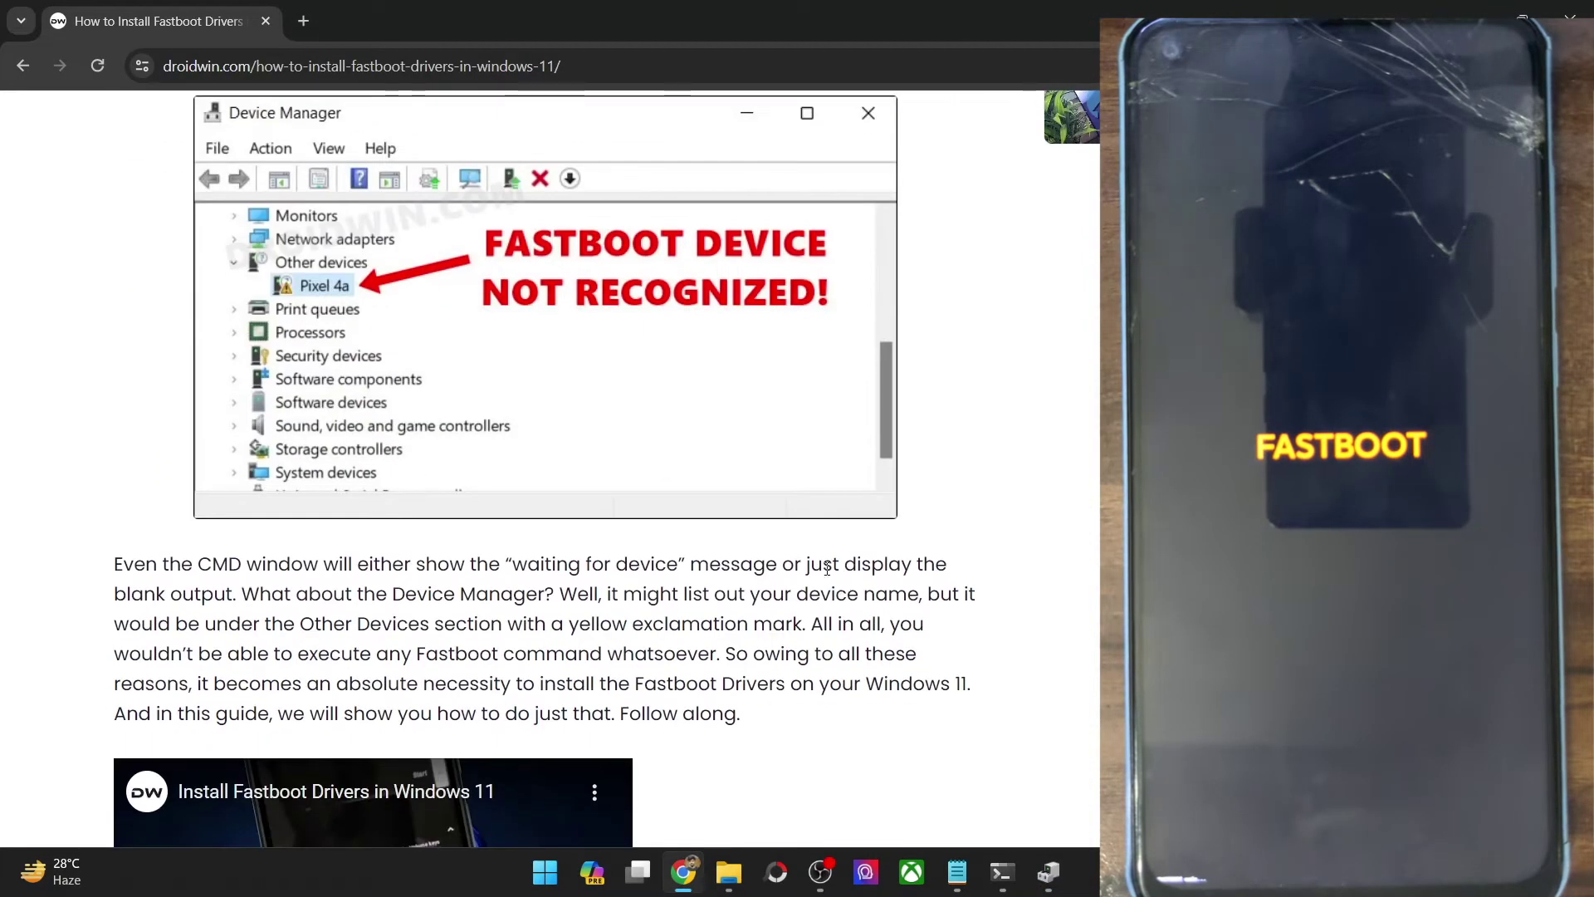
scroll(826, 569, "up", 1)
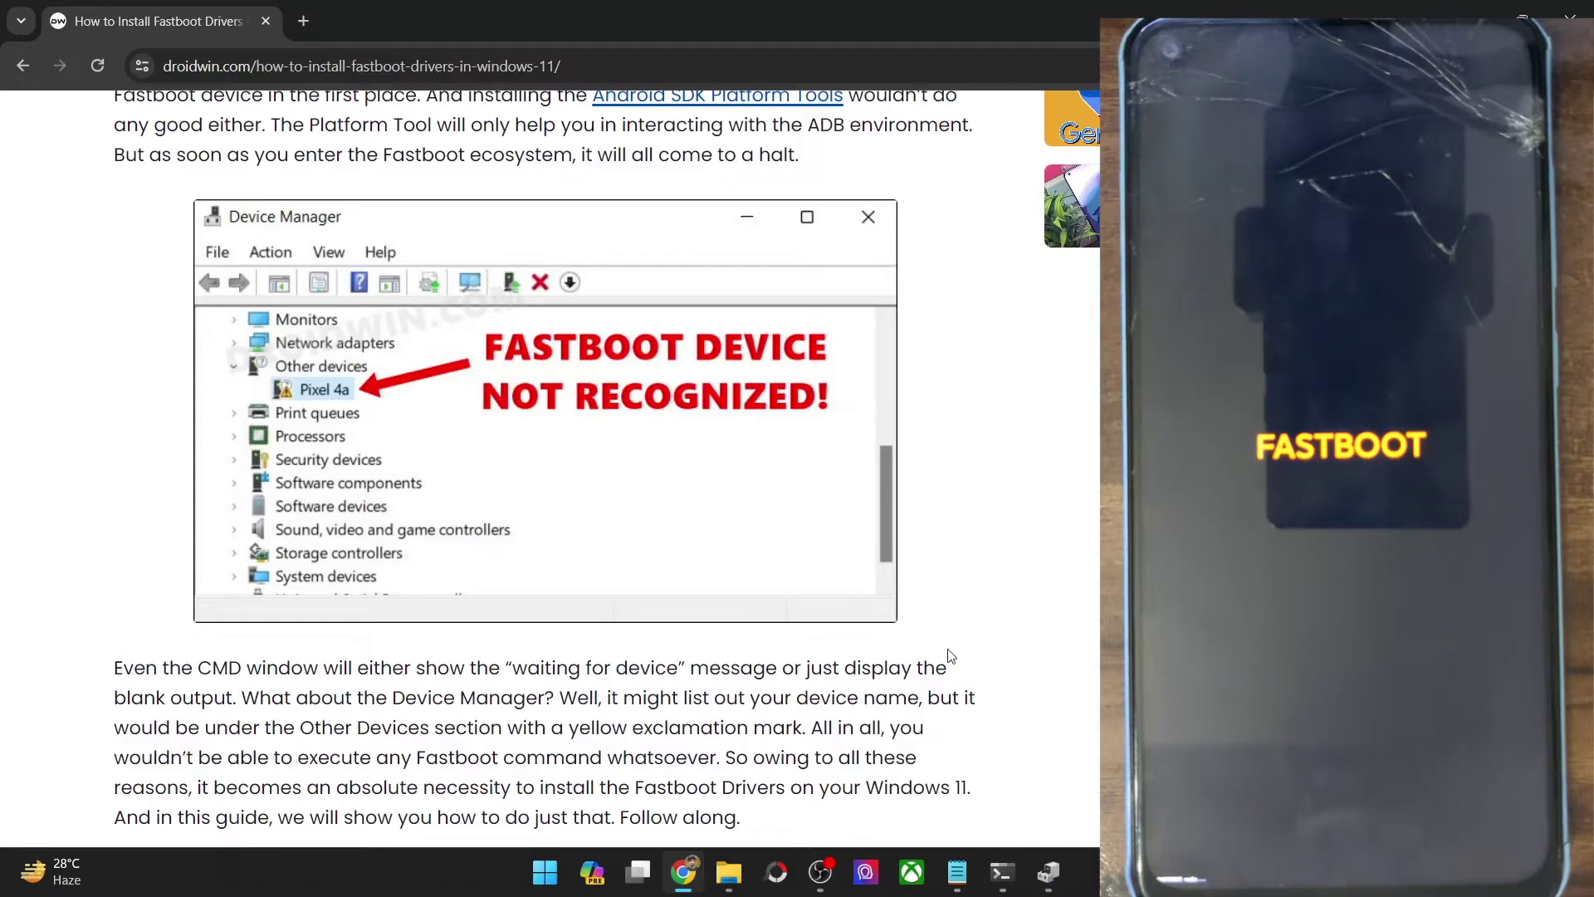
left_click(1049, 871)
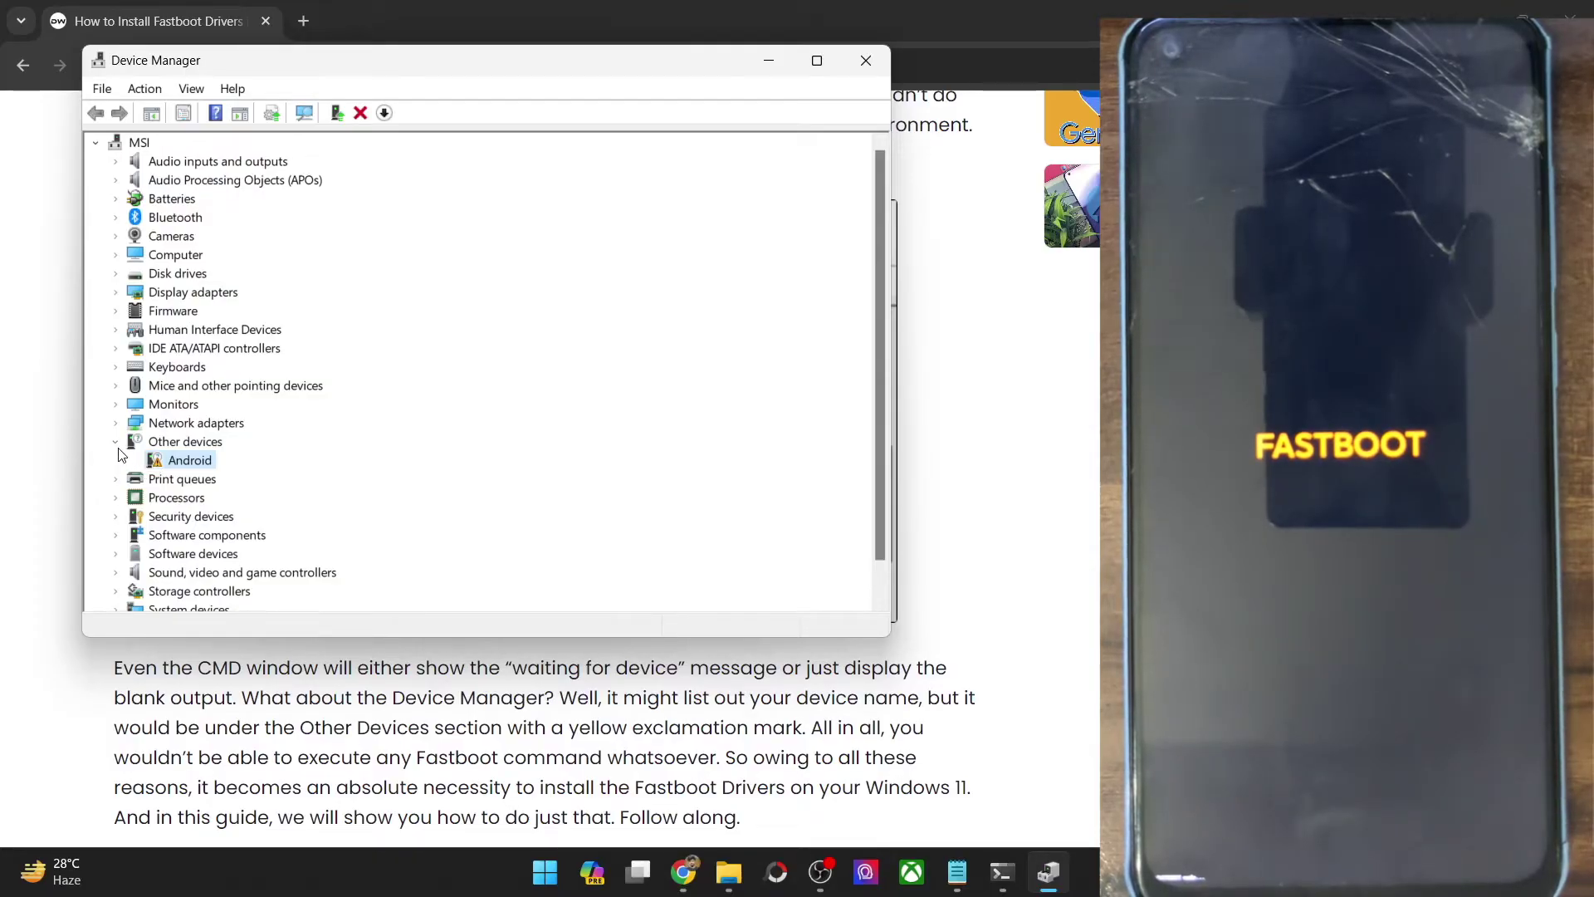
left_click(1053, 436)
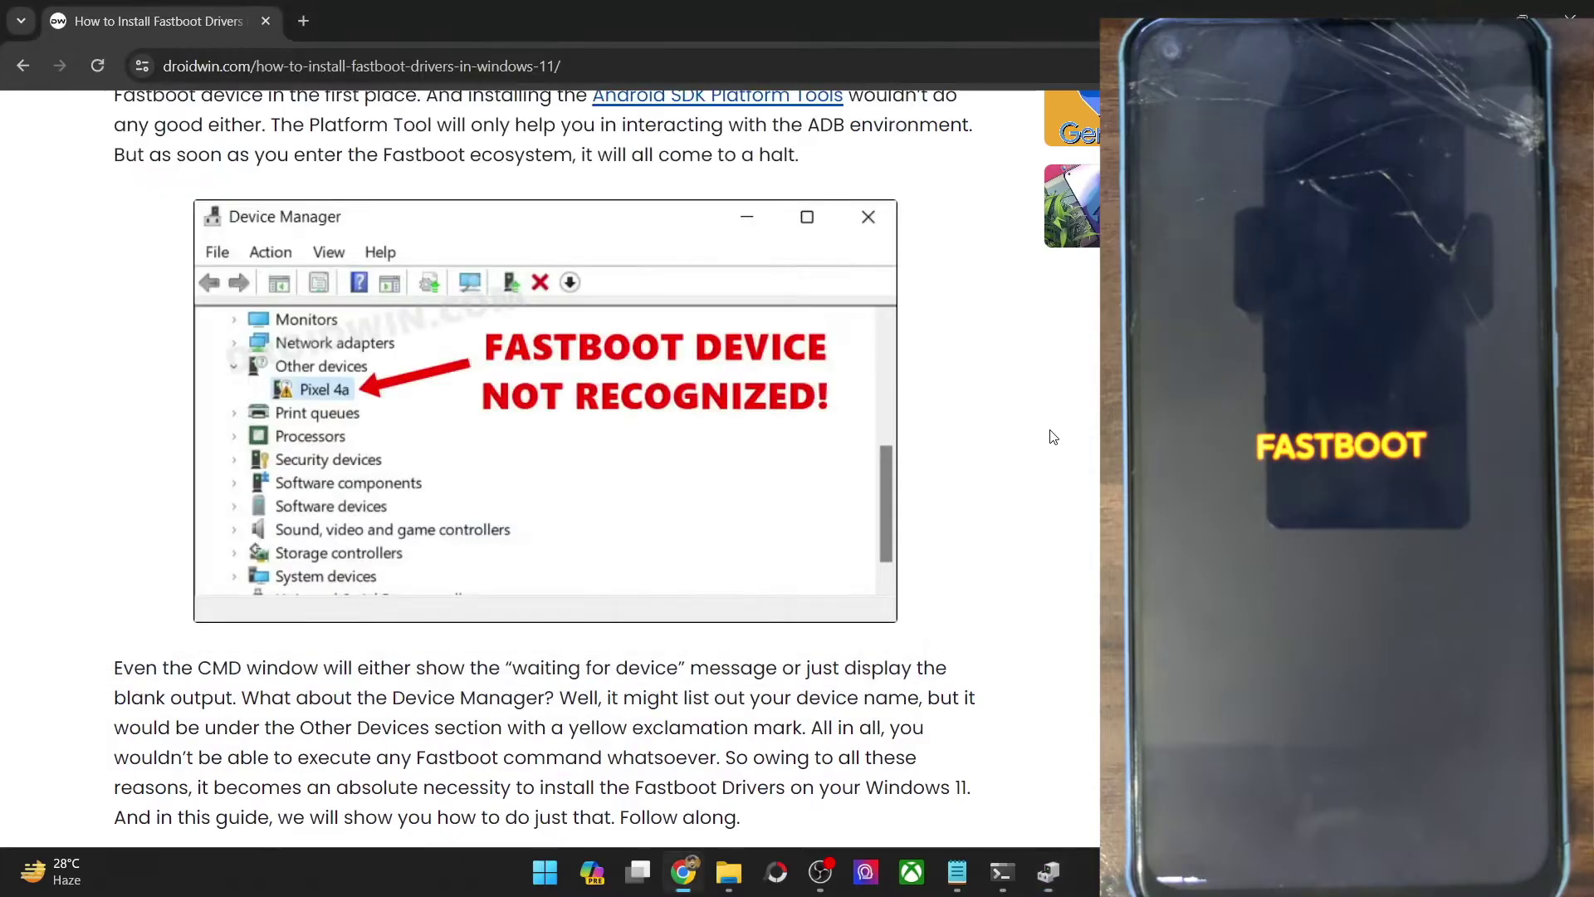
scroll(1053, 436, "down", 2)
Step: Scroll through the driver steps to step 18, where the phone shows as Android Bootloader Interface
scroll(1053, 436, "down", 6)
scroll(1053, 436, "down", 10)
scroll(1053, 436, "down", 8)
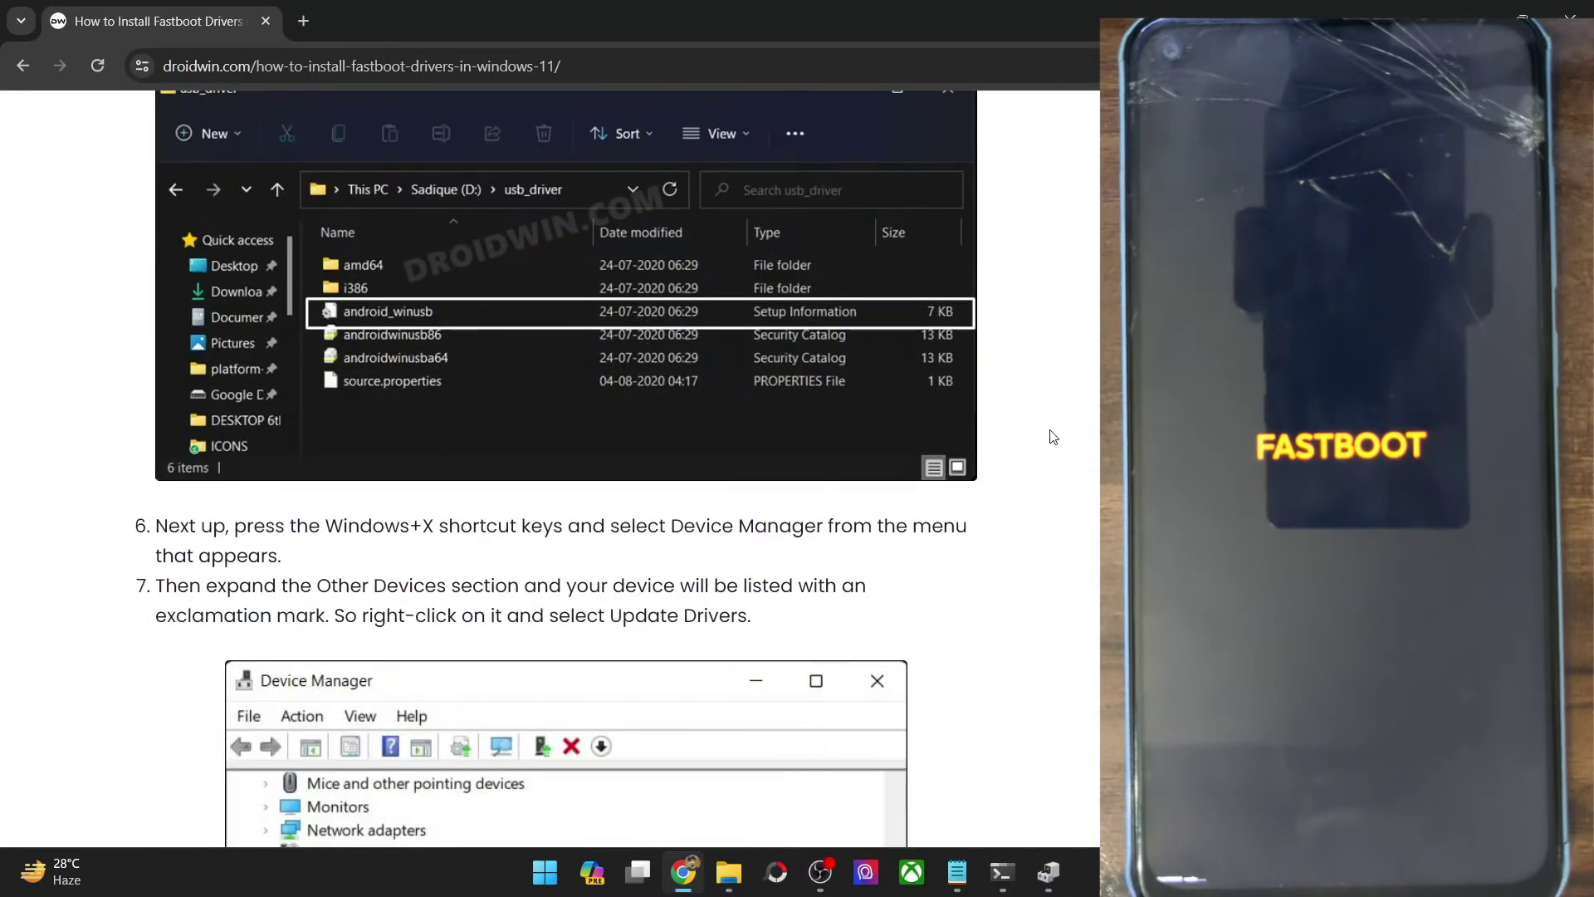
scroll(1053, 436, "down", 4)
scroll(1053, 436, "down", 10)
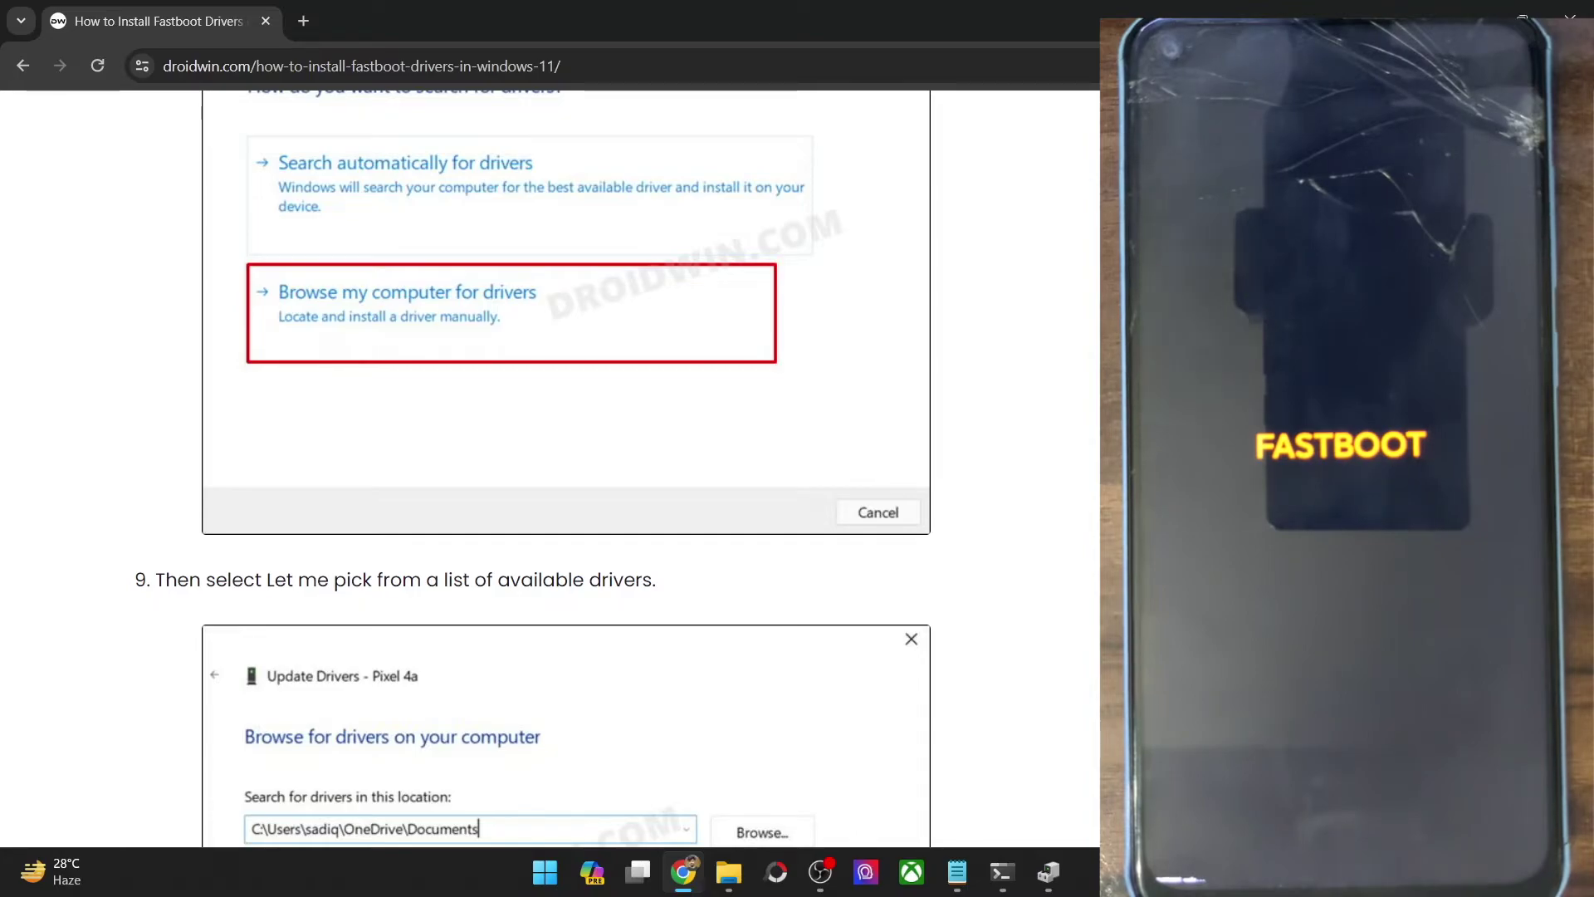
scroll(1053, 436, "down", 10)
scroll(1053, 436, "down", 15)
scroll(1053, 436, "down", 10)
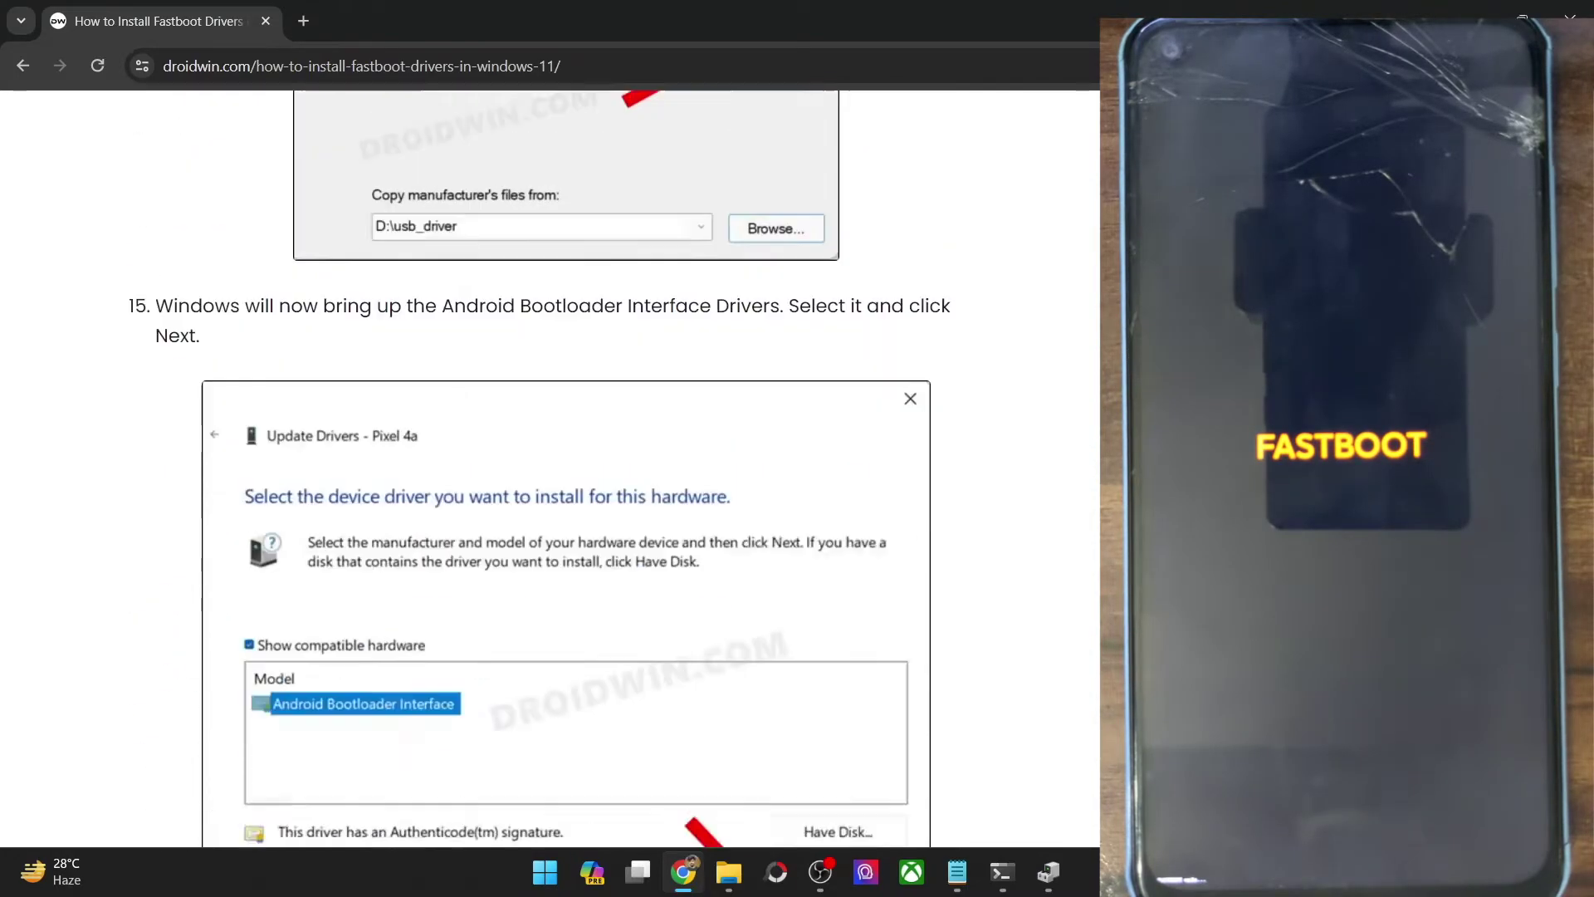
scroll(1053, 436, "down", 10)
scroll(1053, 436, "down", 10)
scroll(1053, 436, "up", 10)
scroll(1053, 436, "up", 1)
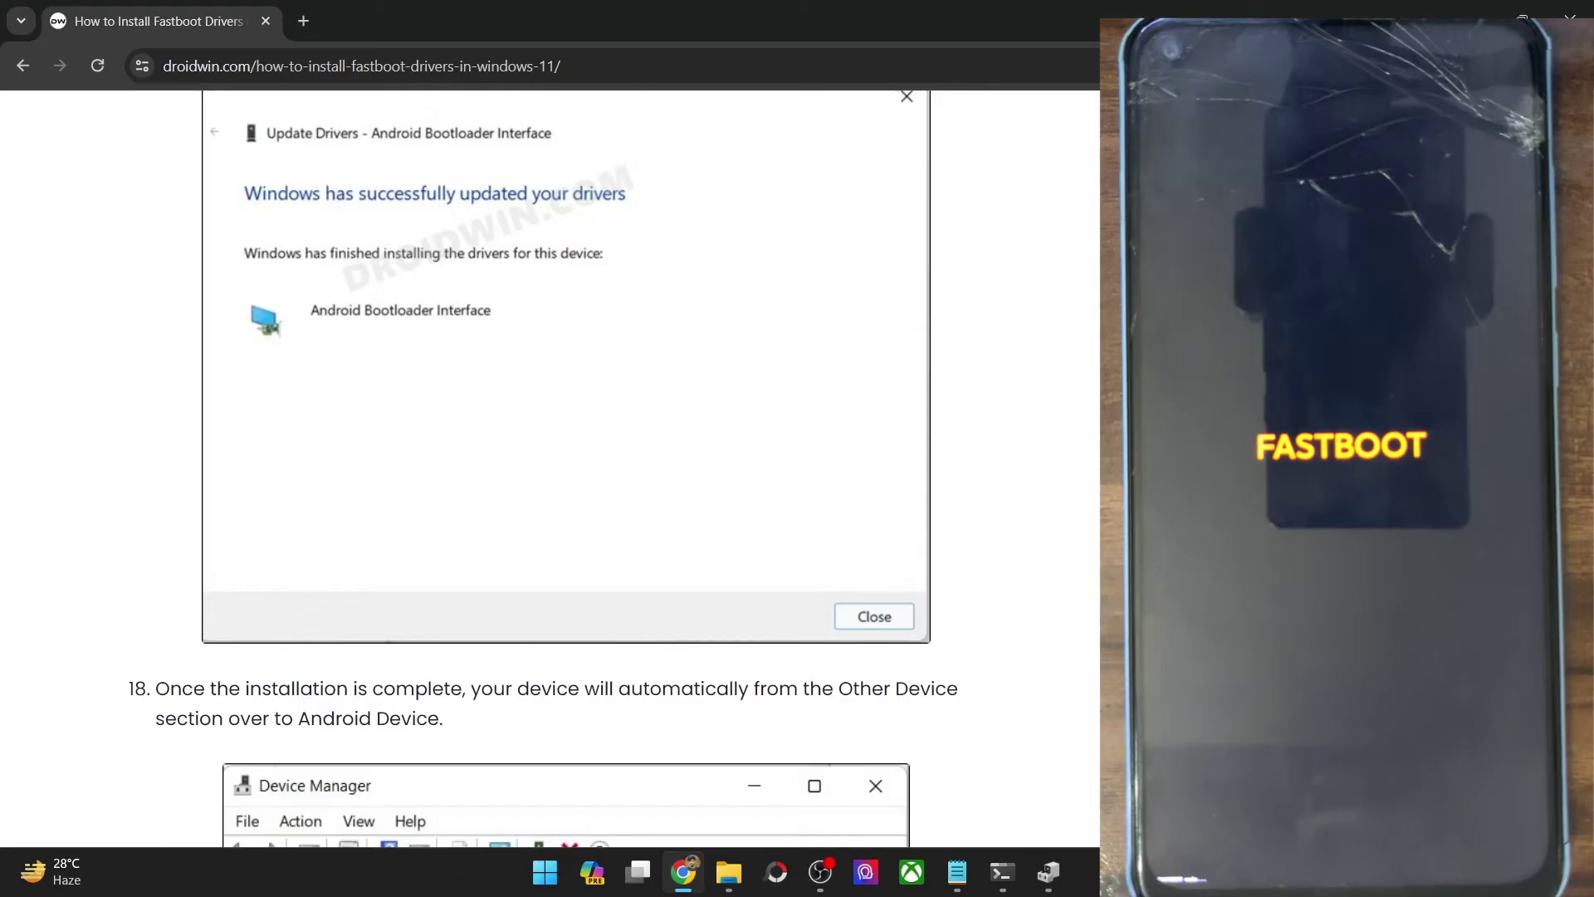
scroll(994, 490, "down", 5)
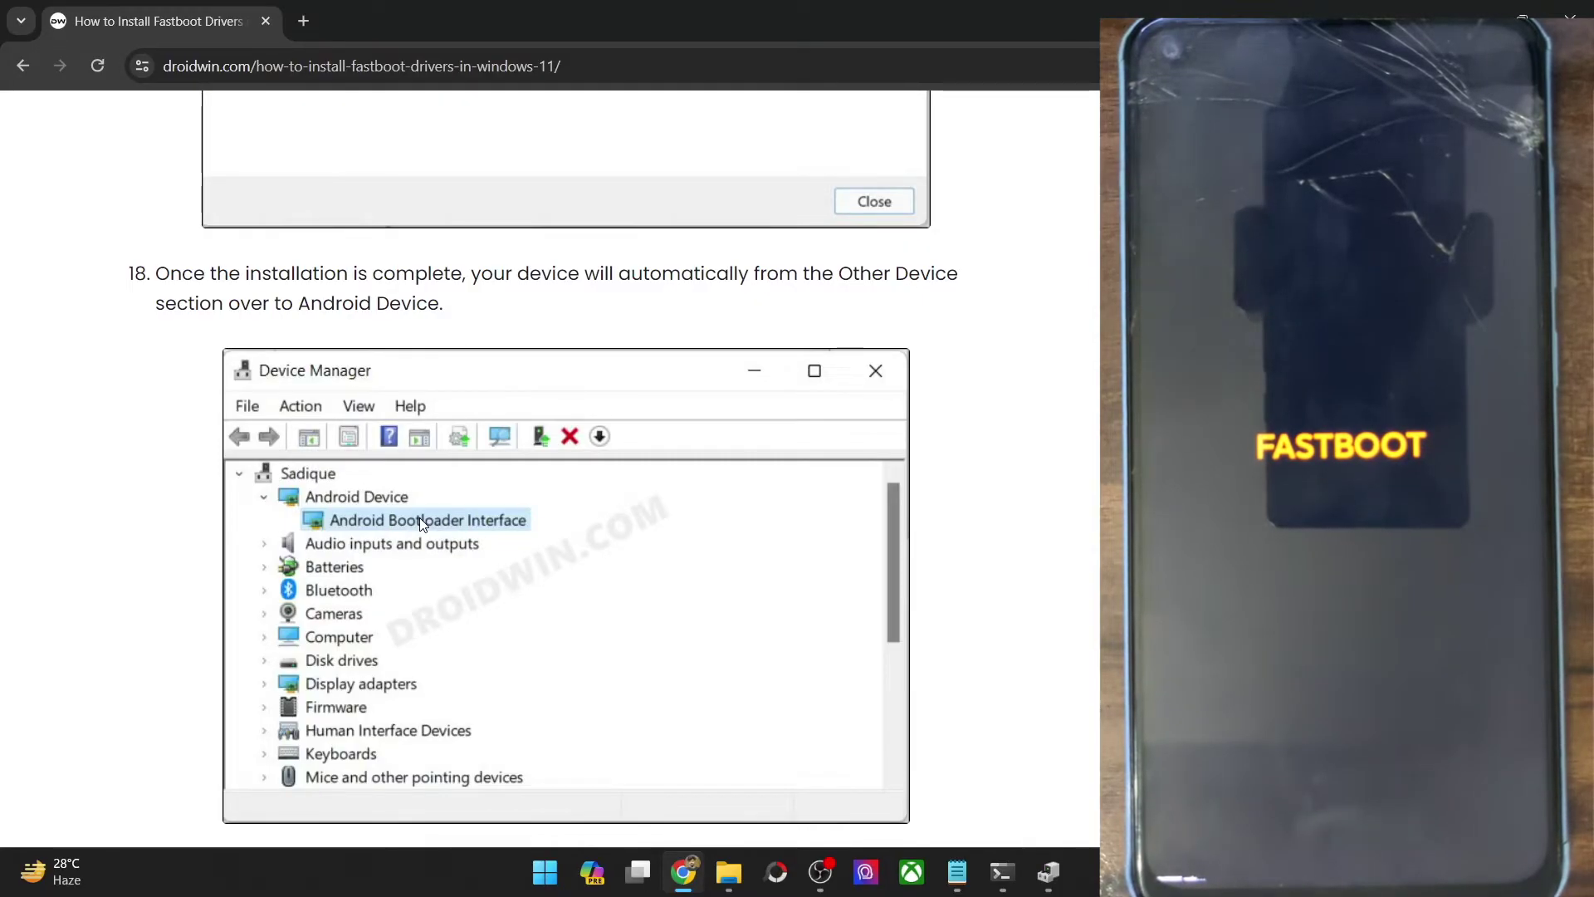
scroll(420, 523, "down", 3)
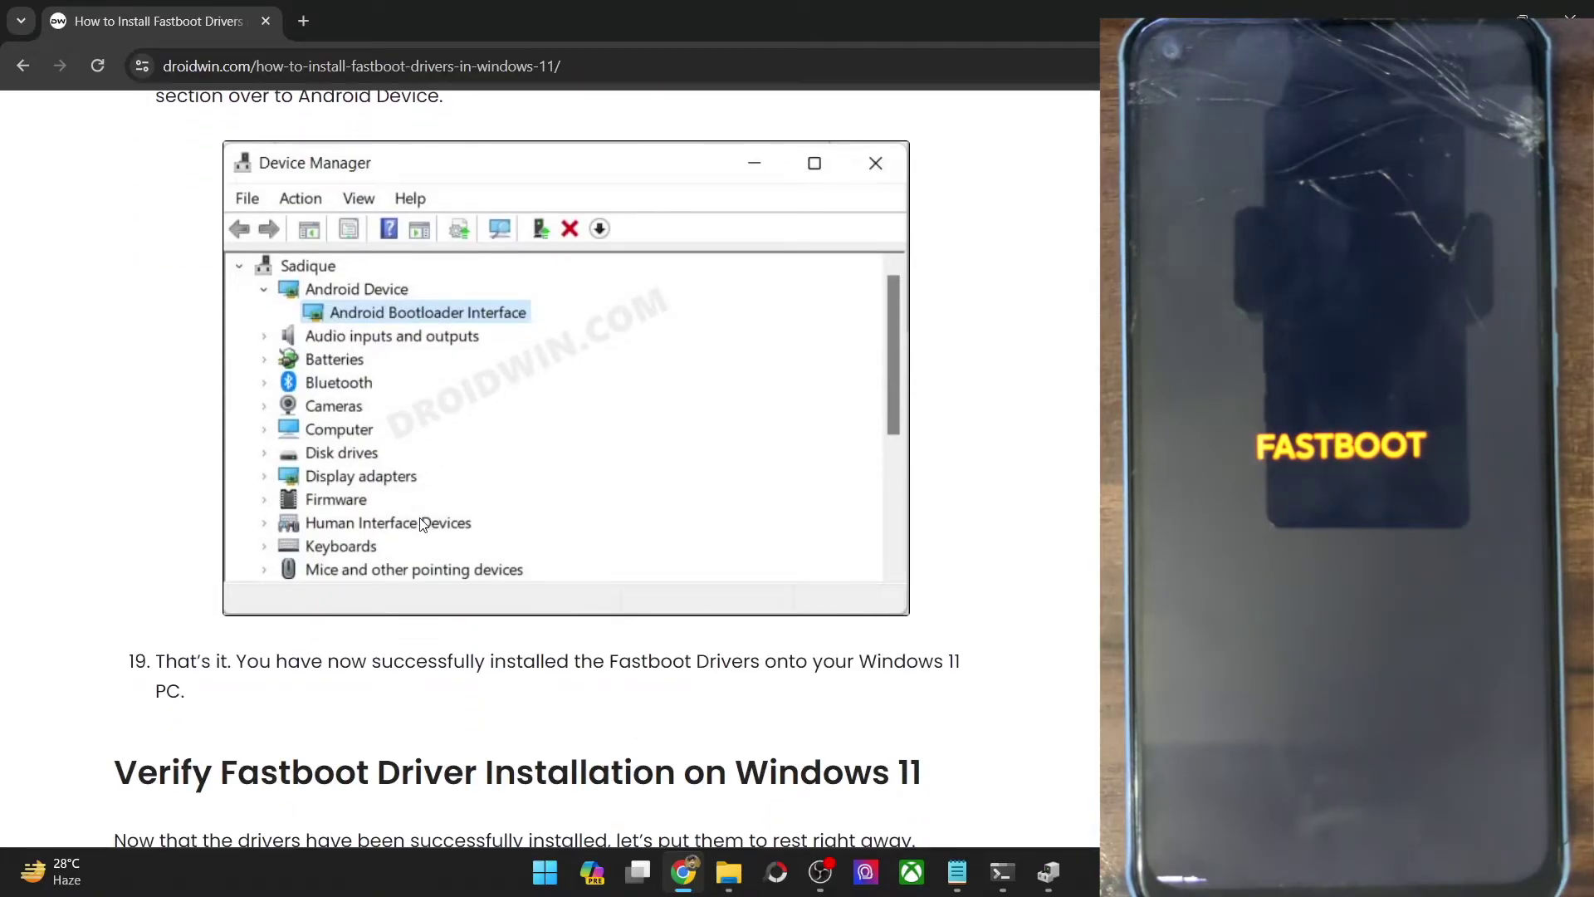
scroll(420, 524, "down", 5)
scroll(420, 523, "down", 3)
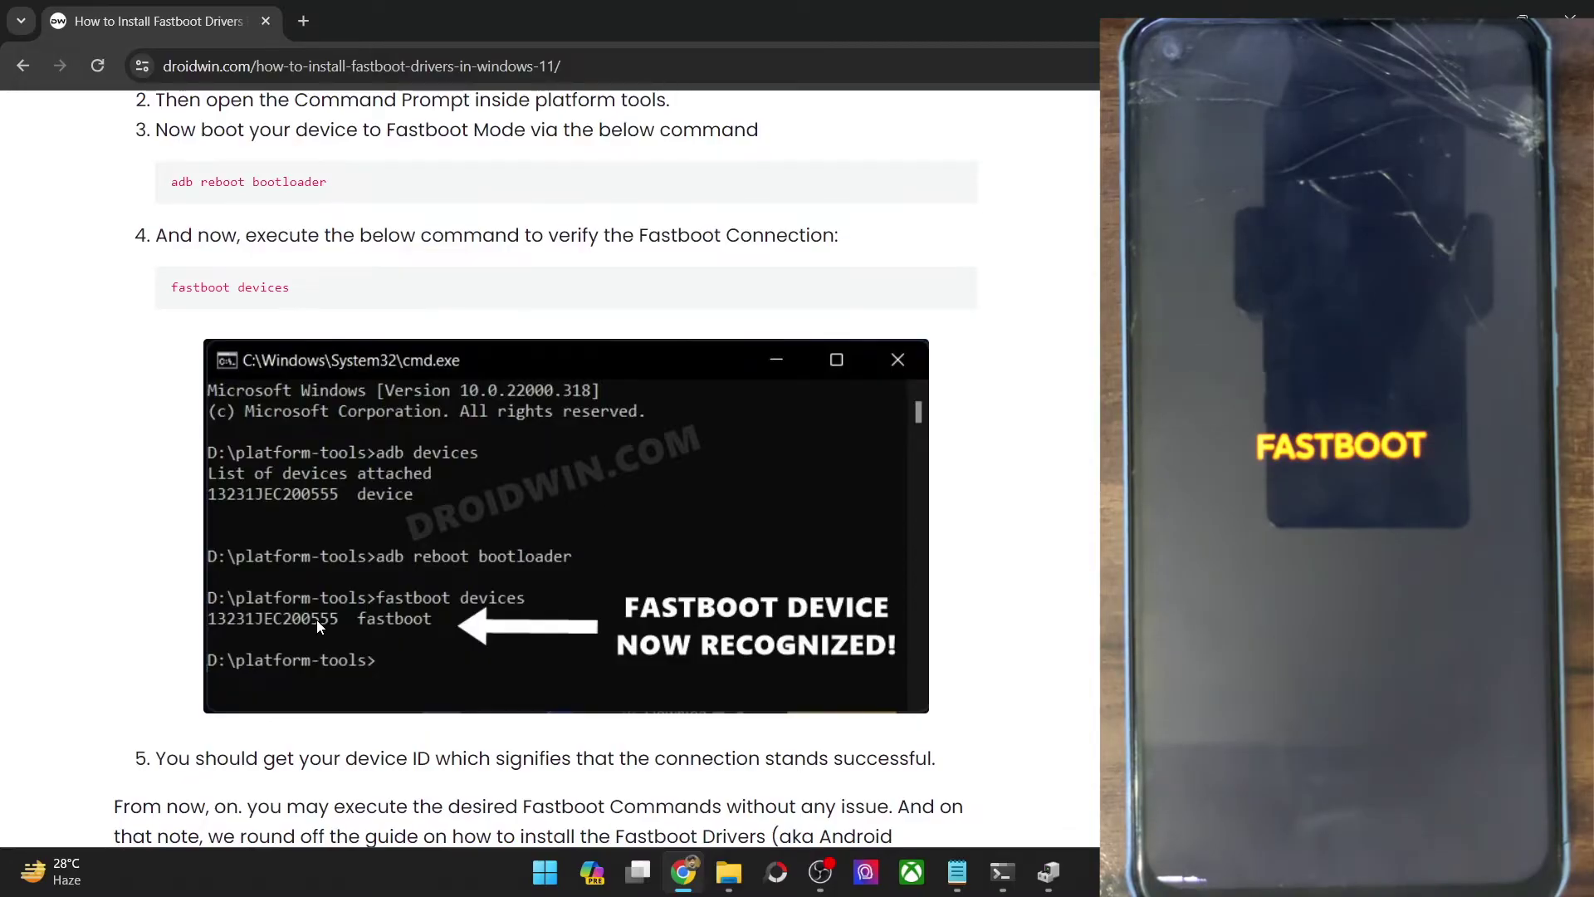
scroll(317, 620, "up", 8)
scroll(317, 620, "up", 4)
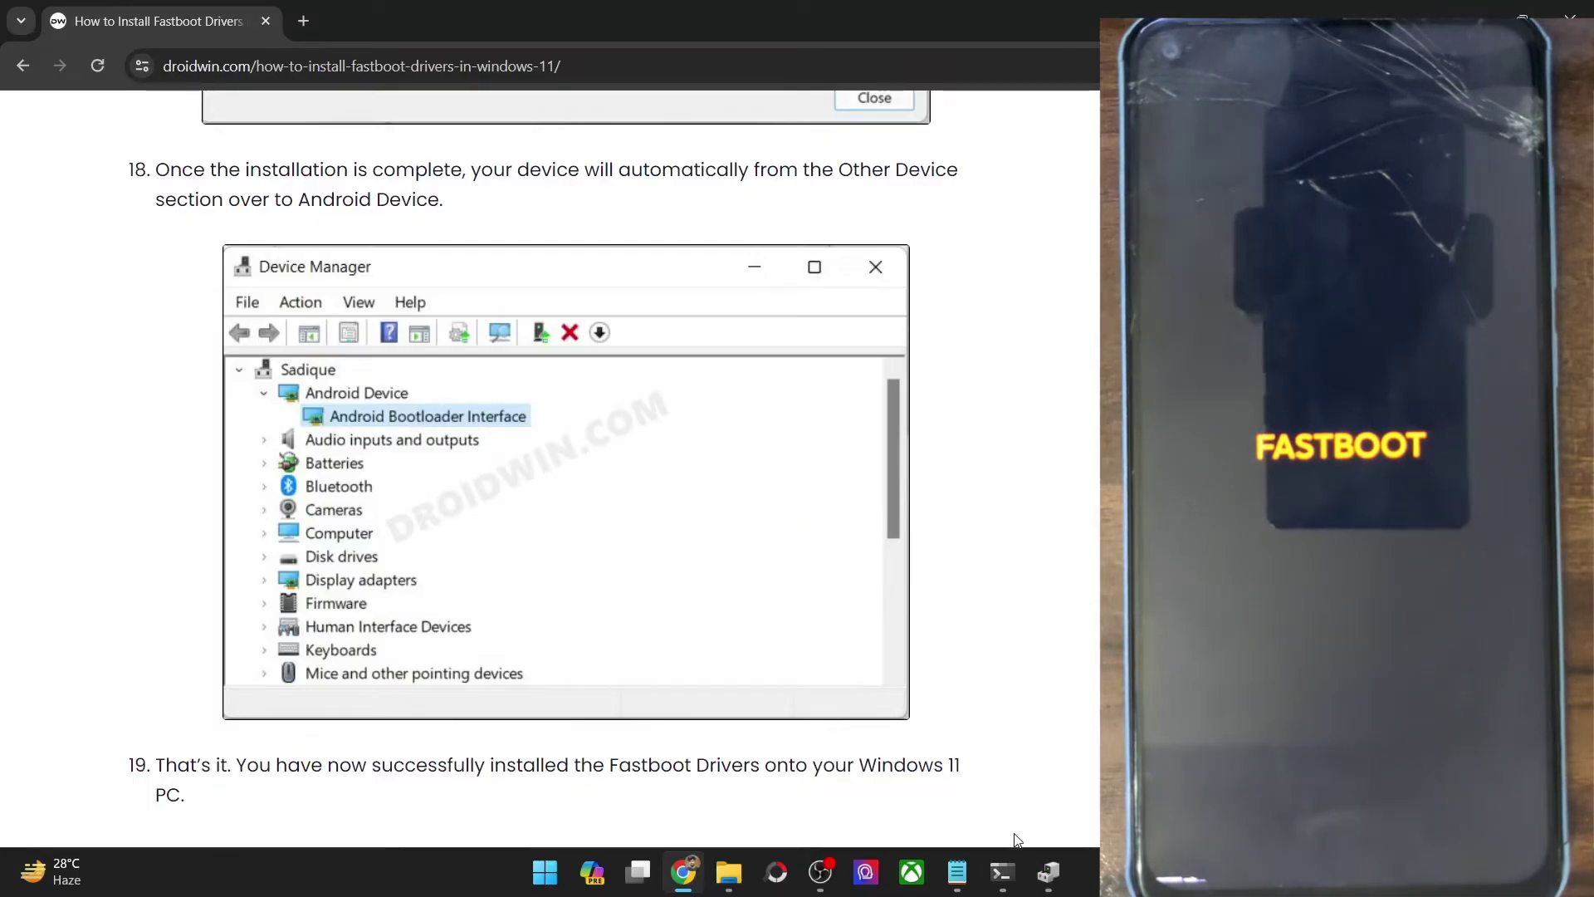
Step: Run 'fastboot reboot' to reboot the phone out of fastboot mode
left_click(1002, 871)
type("fa")
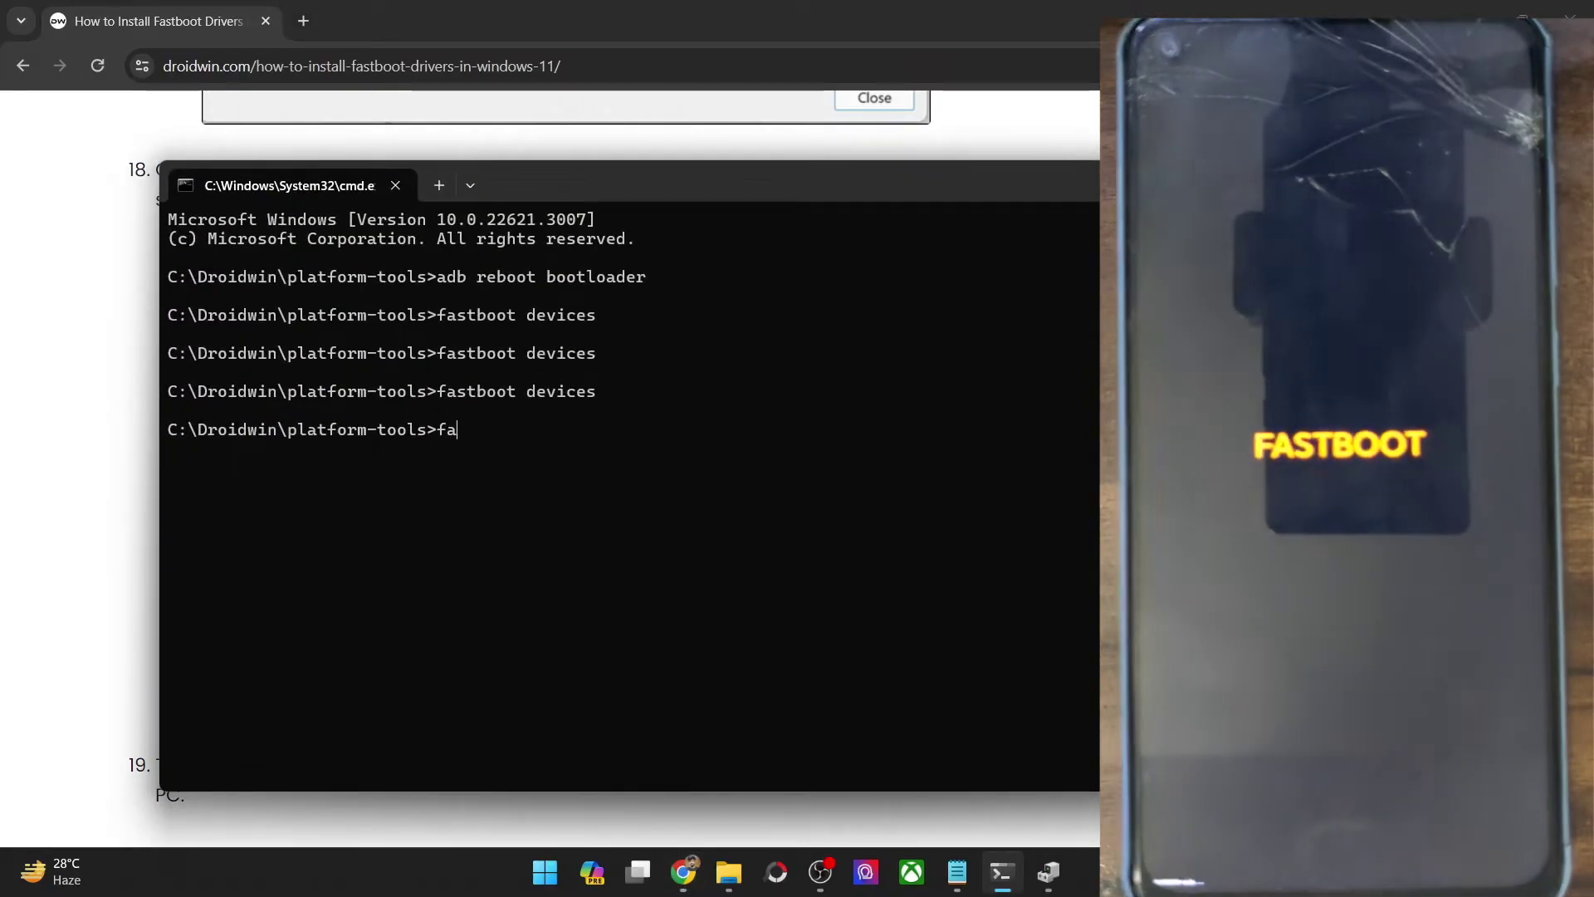
type("stbo")
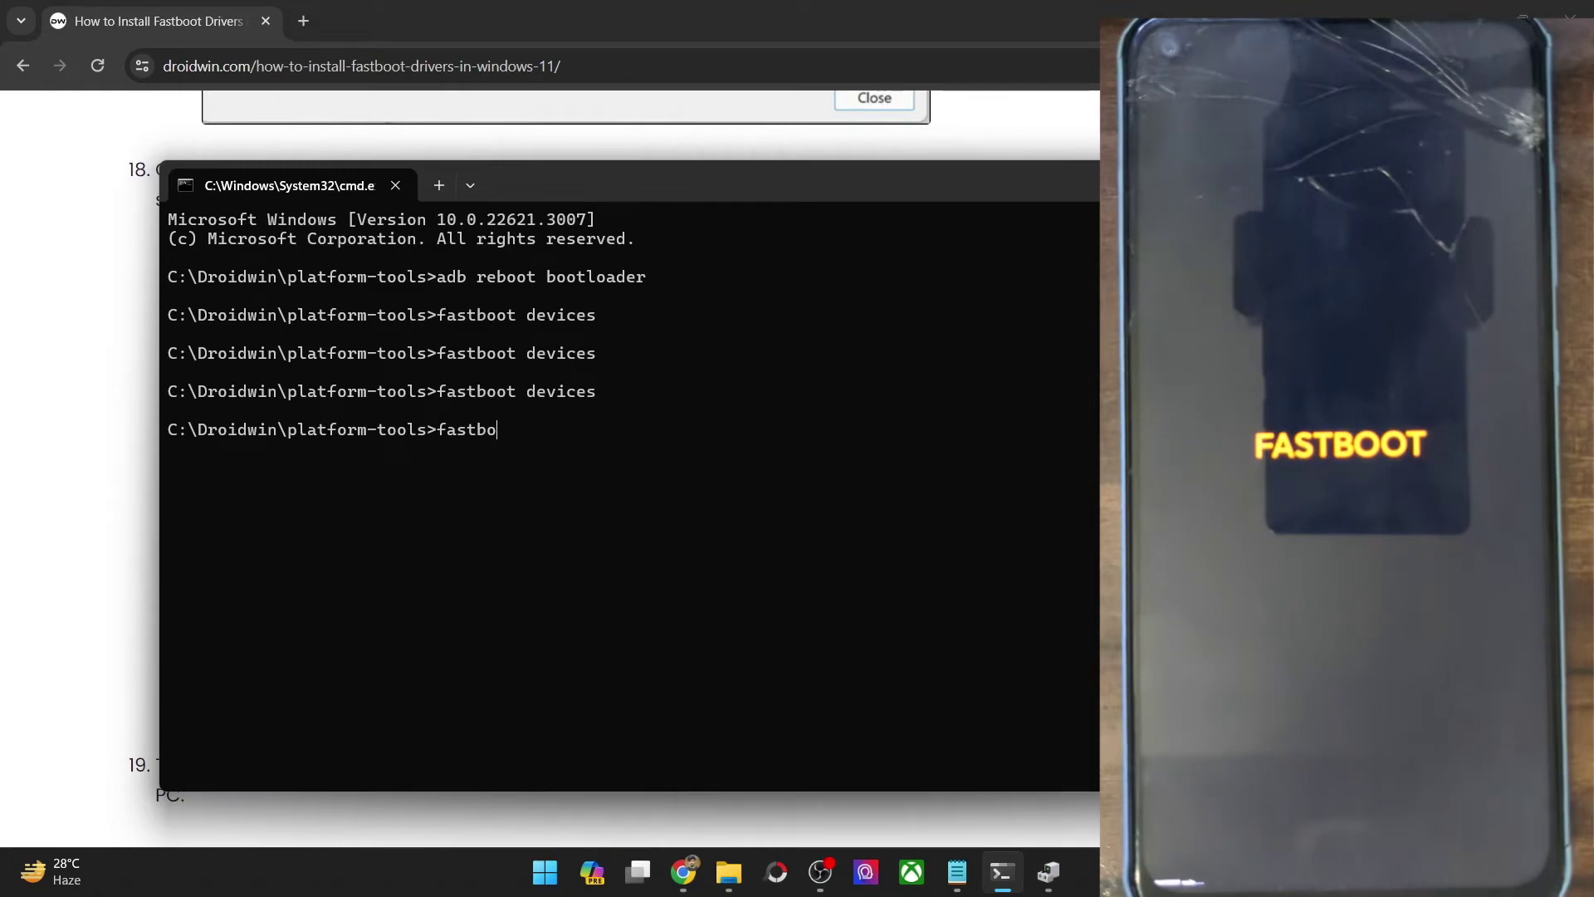
type("ot rebo")
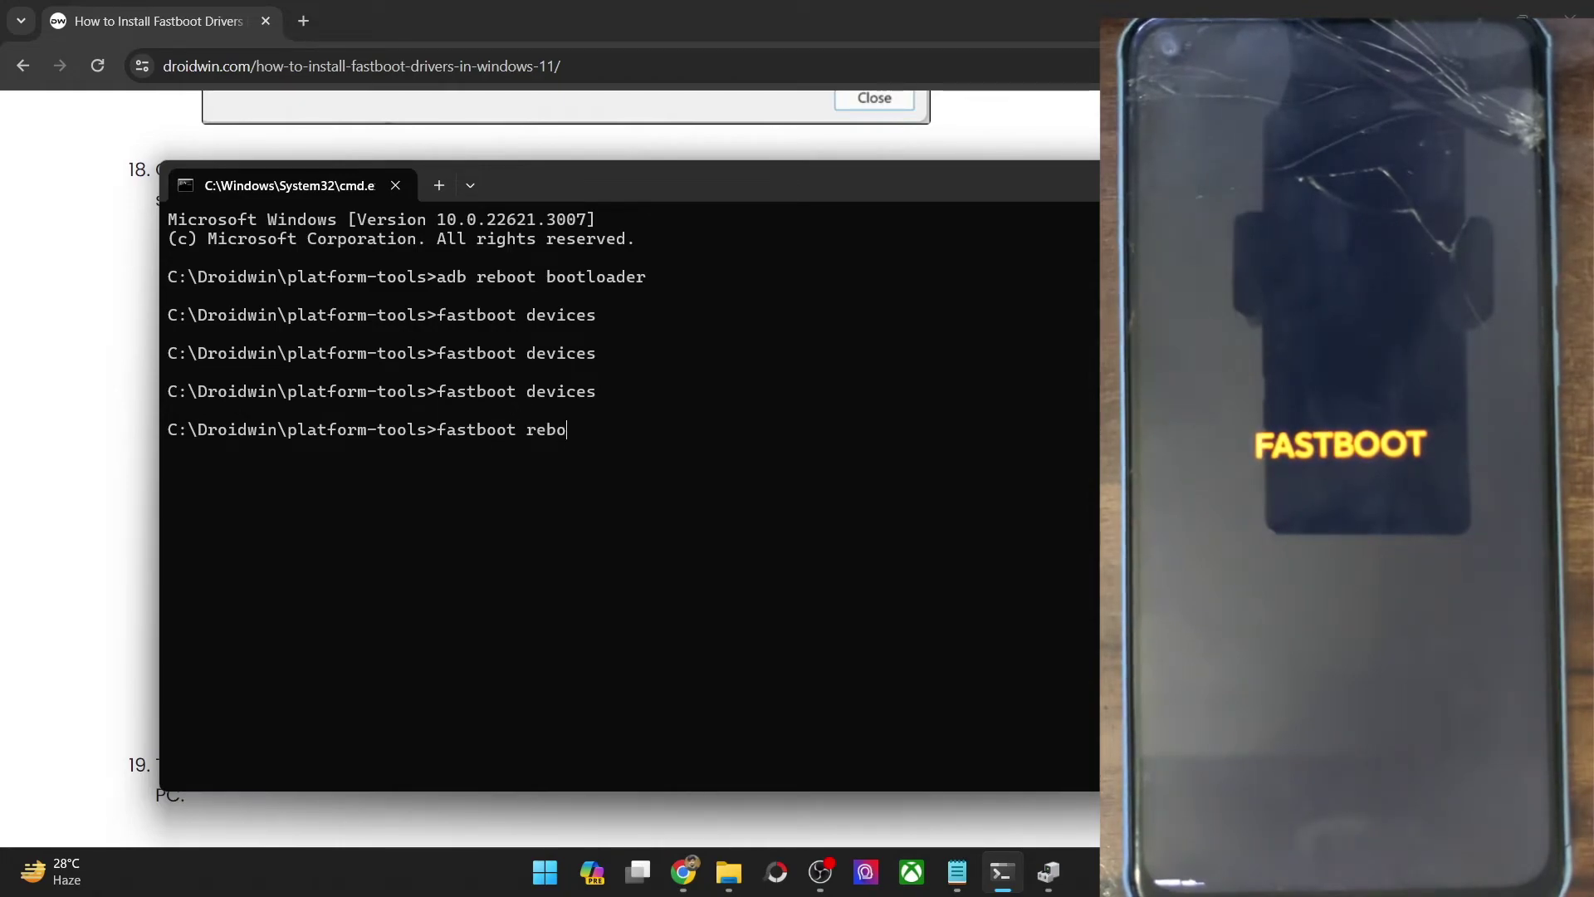
type("ot")
key("Return")
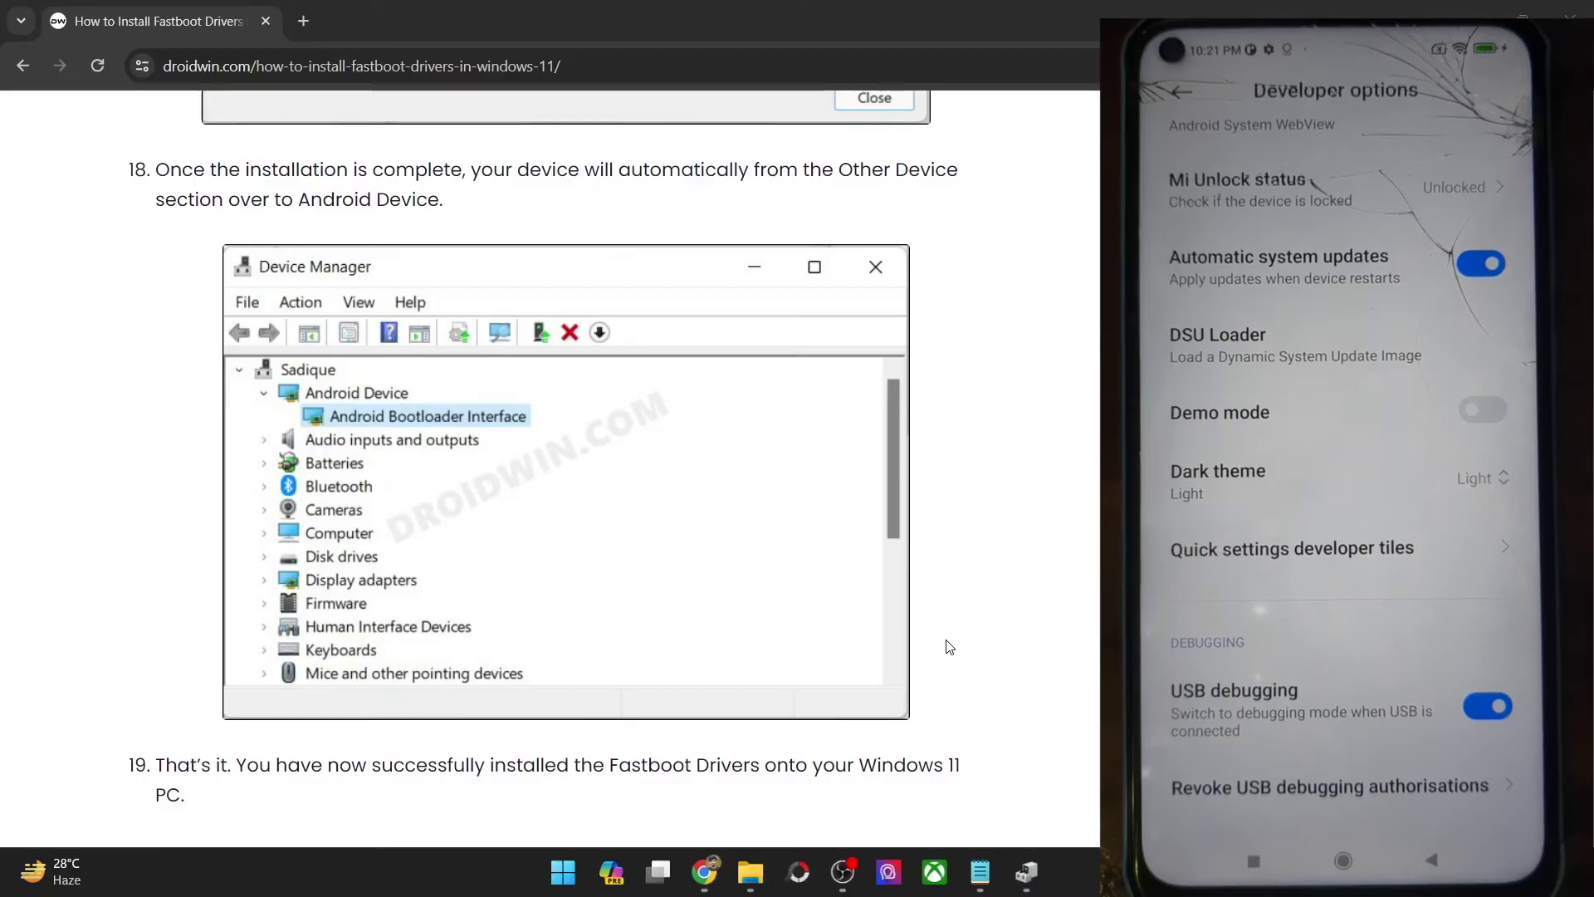
Step: Scroll the article back up to step 2, the Android SDK Platform Tools download
scroll(949, 647, "up", 10)
scroll(949, 647, "up", 10)
scroll(949, 647, "up", 10)
scroll(949, 646, "up", 10)
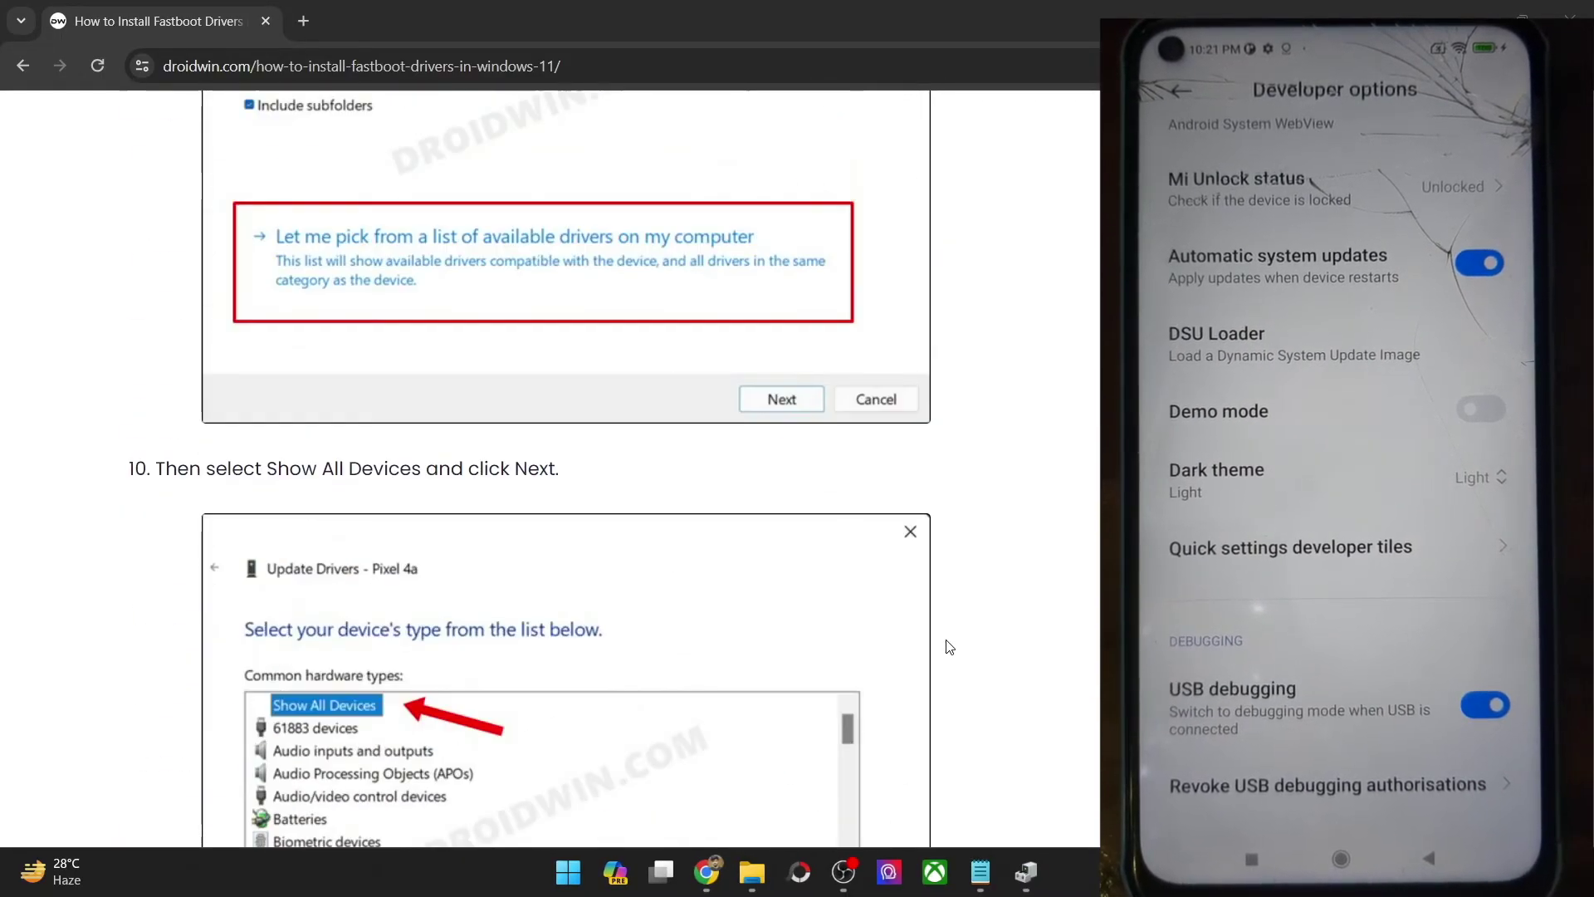
scroll(945, 639, "up", 5)
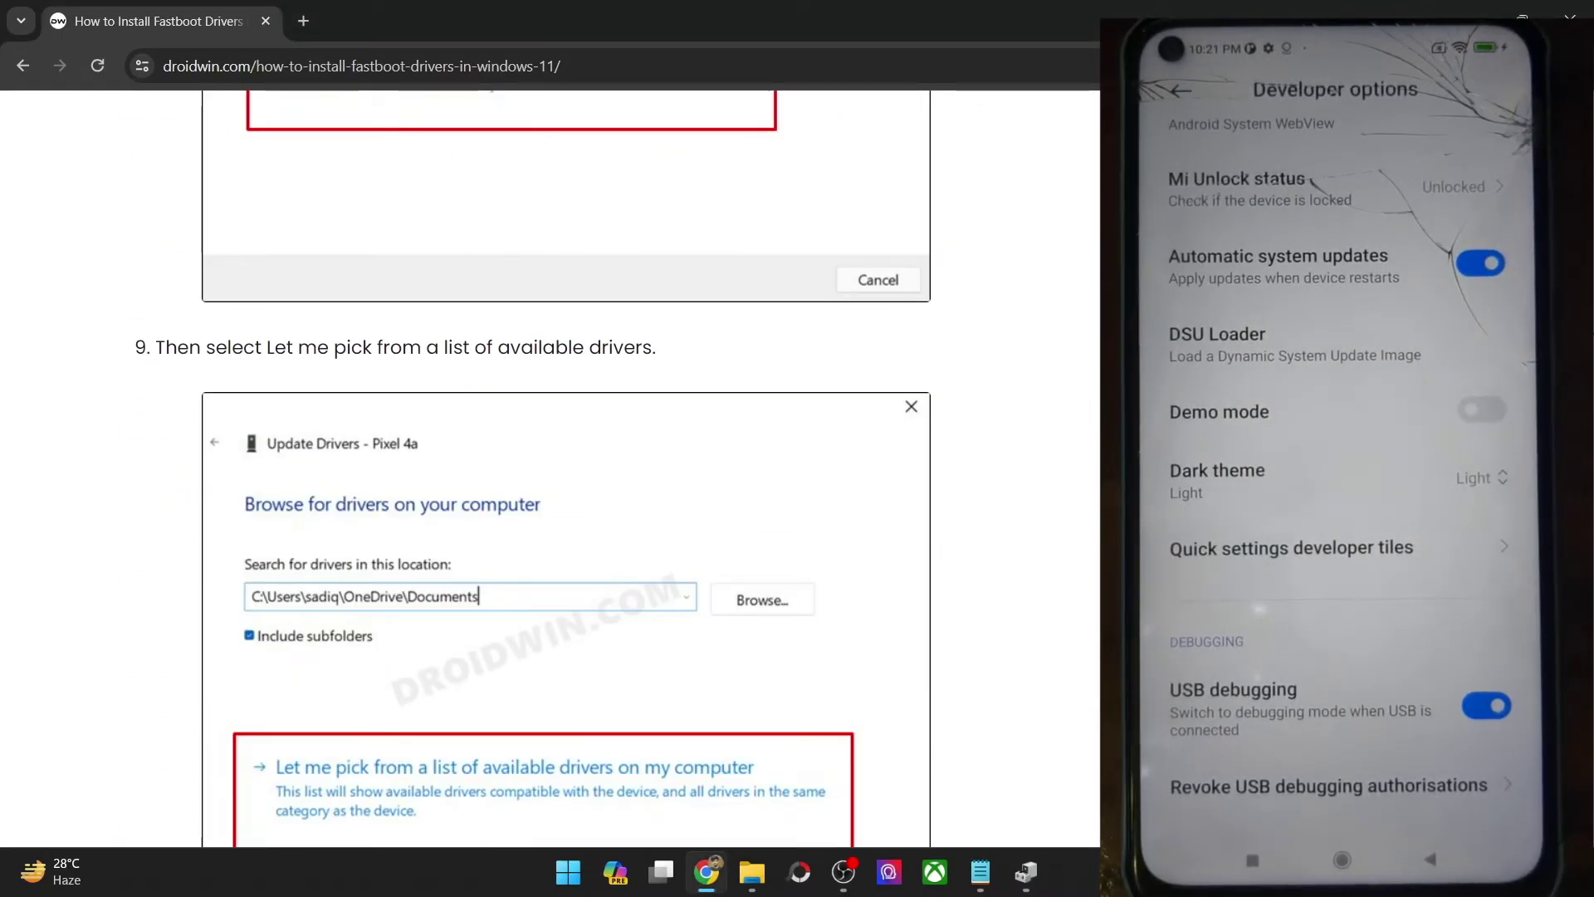
scroll(566, 469, "up", 10)
scroll(567, 468, "up", 10)
scroll(566, 468, "up", 10)
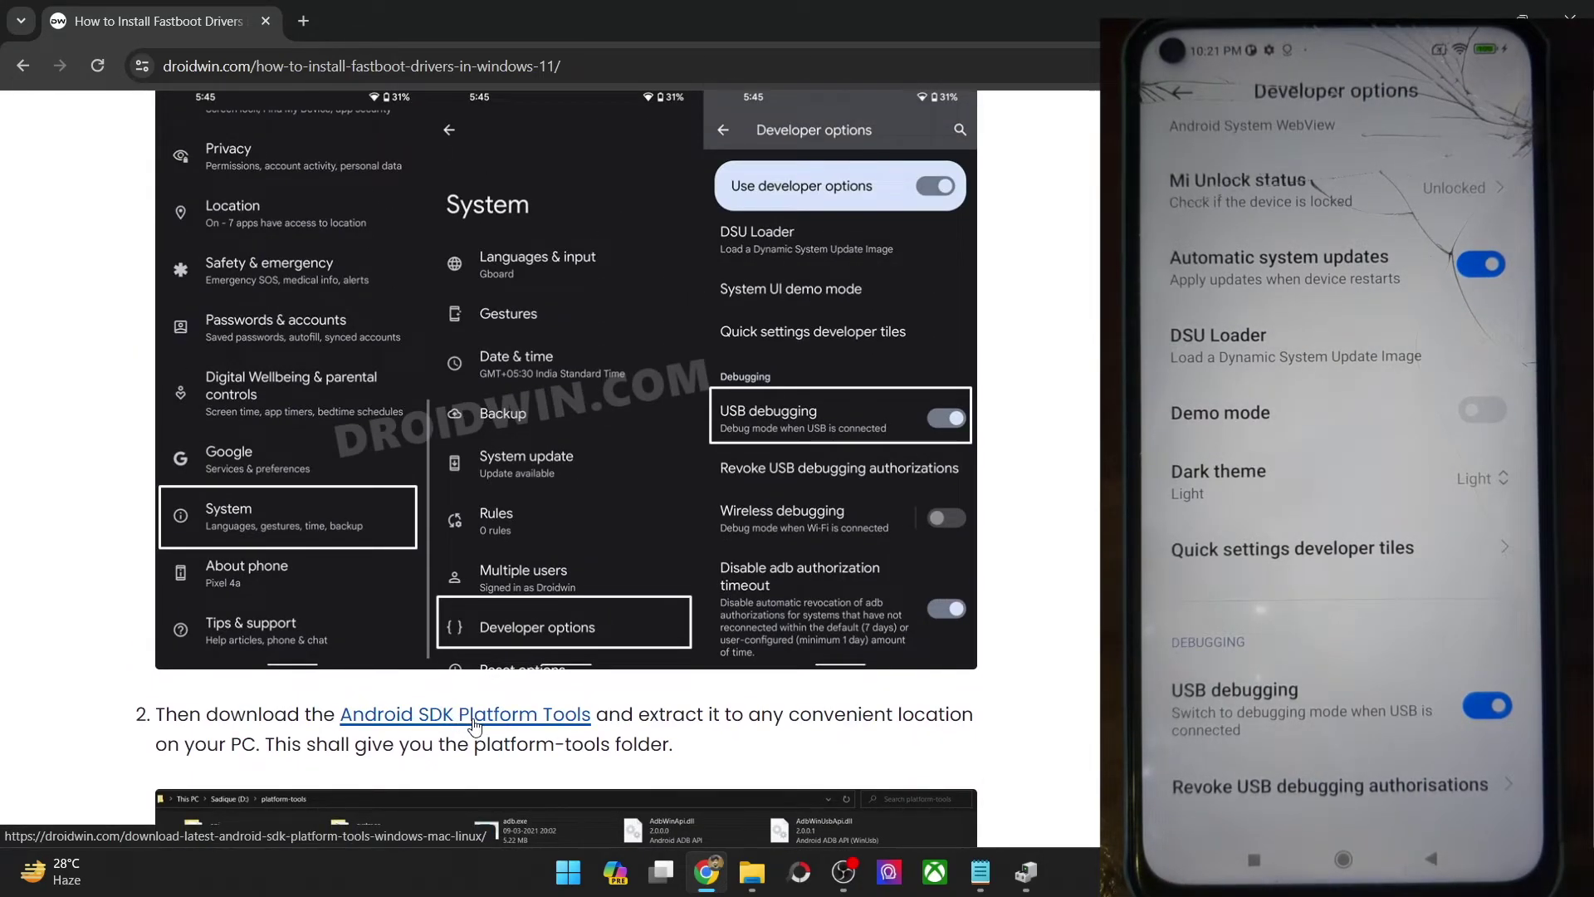
left_click(751, 872)
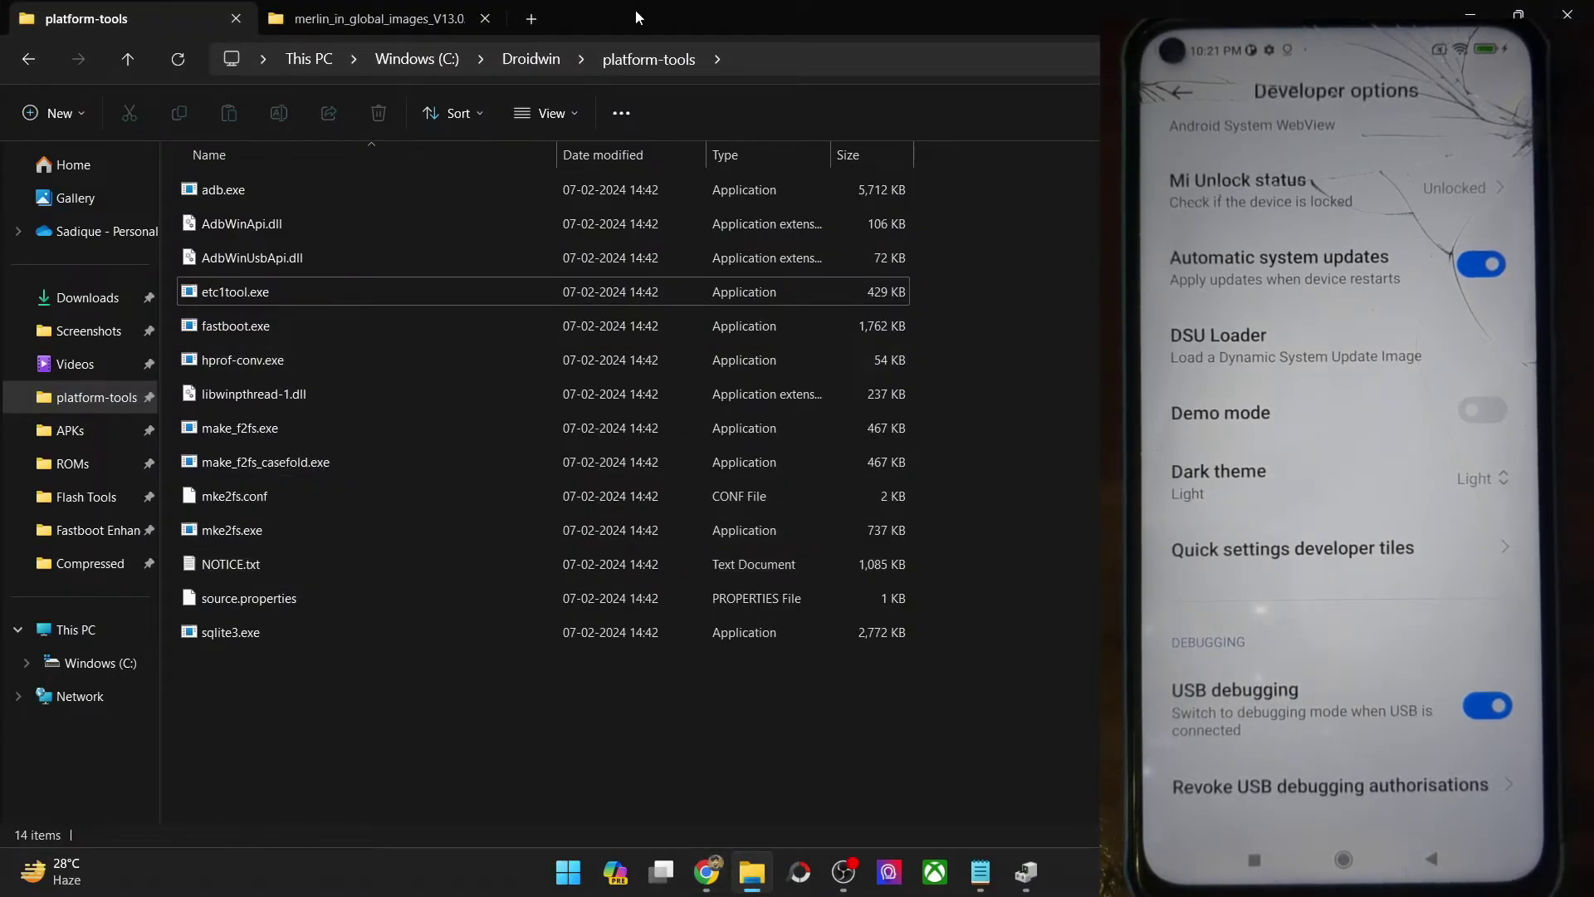
Step: Open a Command Prompt in C:\Droidwin\platform-tools by entering cmd in the address bar
mouse_move(985, 671)
left_mouse_down()
mouse_move(449, 258)
mouse_move(356, 152)
left_mouse_up()
left_click(921, 367)
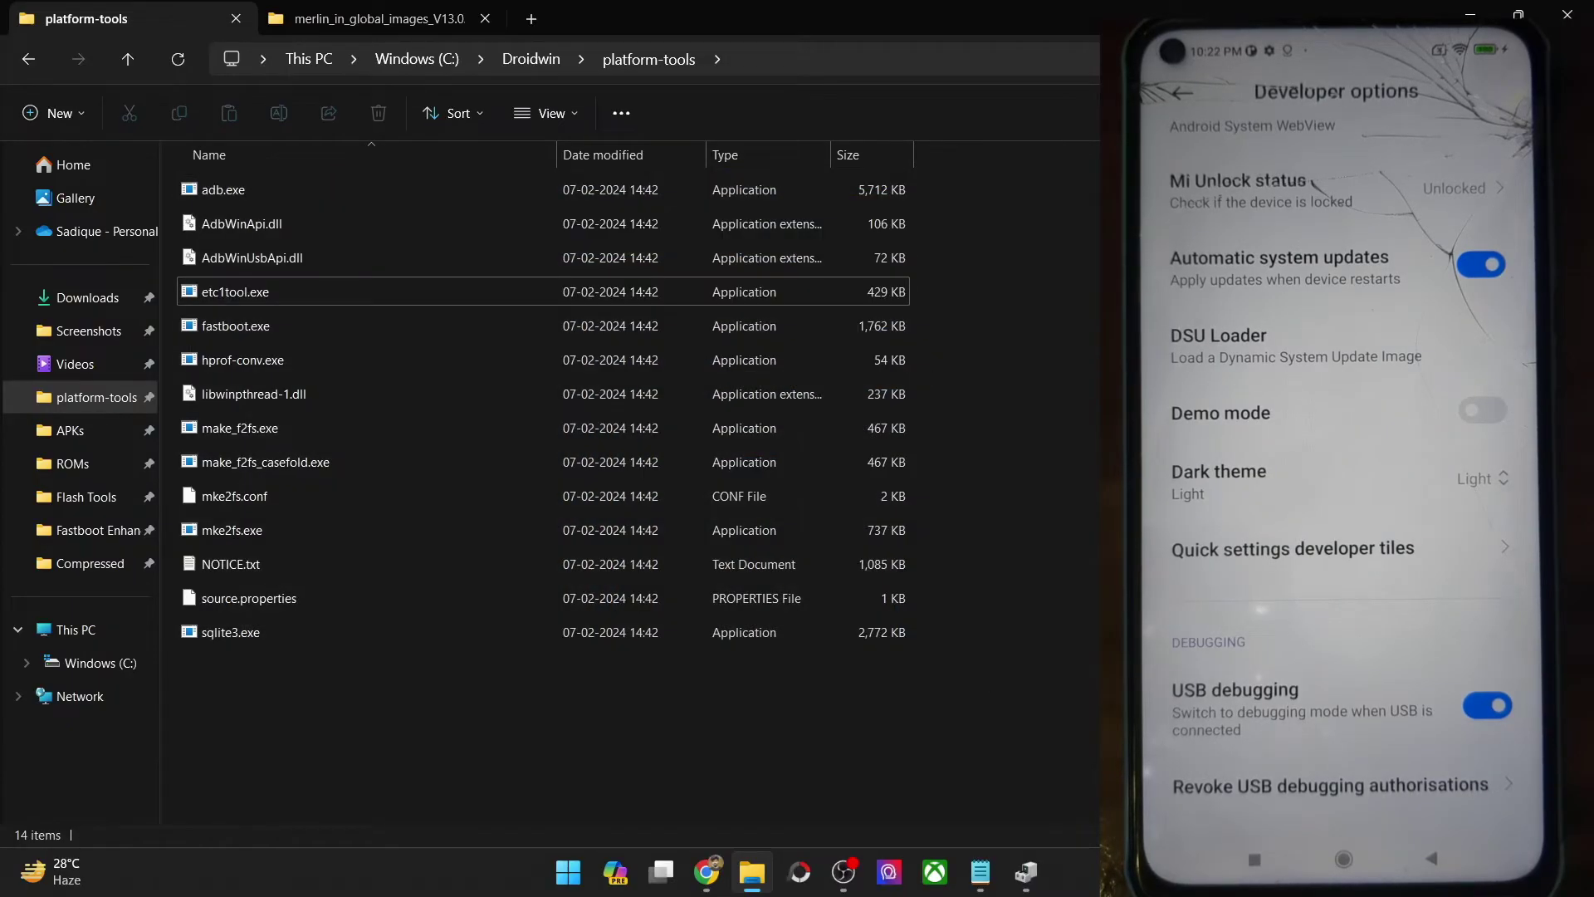
left_click(791, 57)
type("cmd")
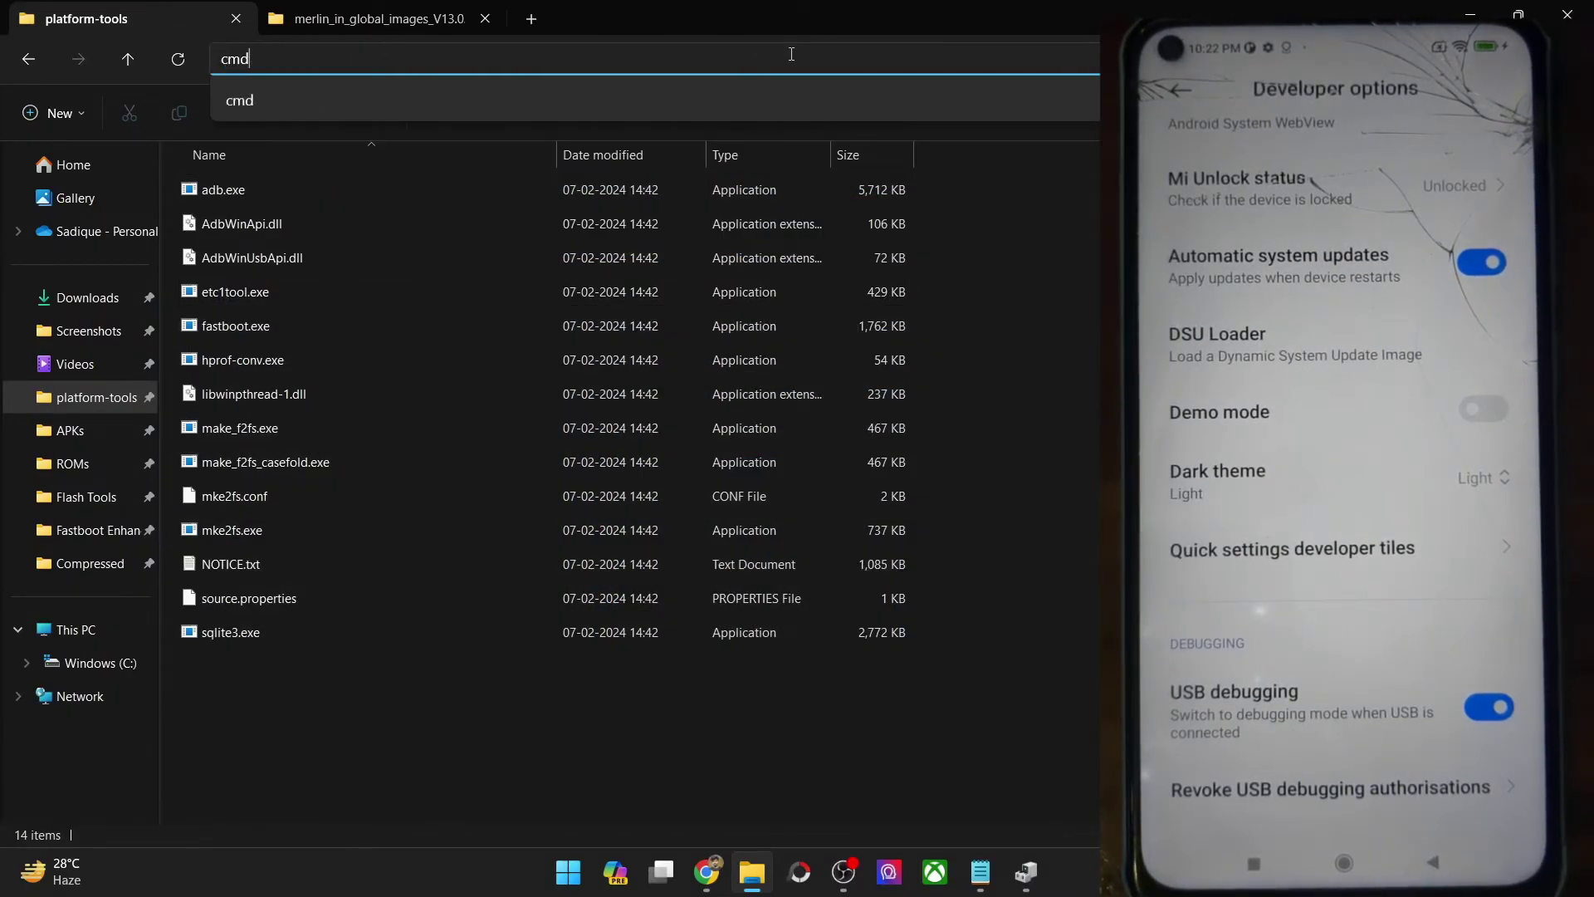
key("Return")
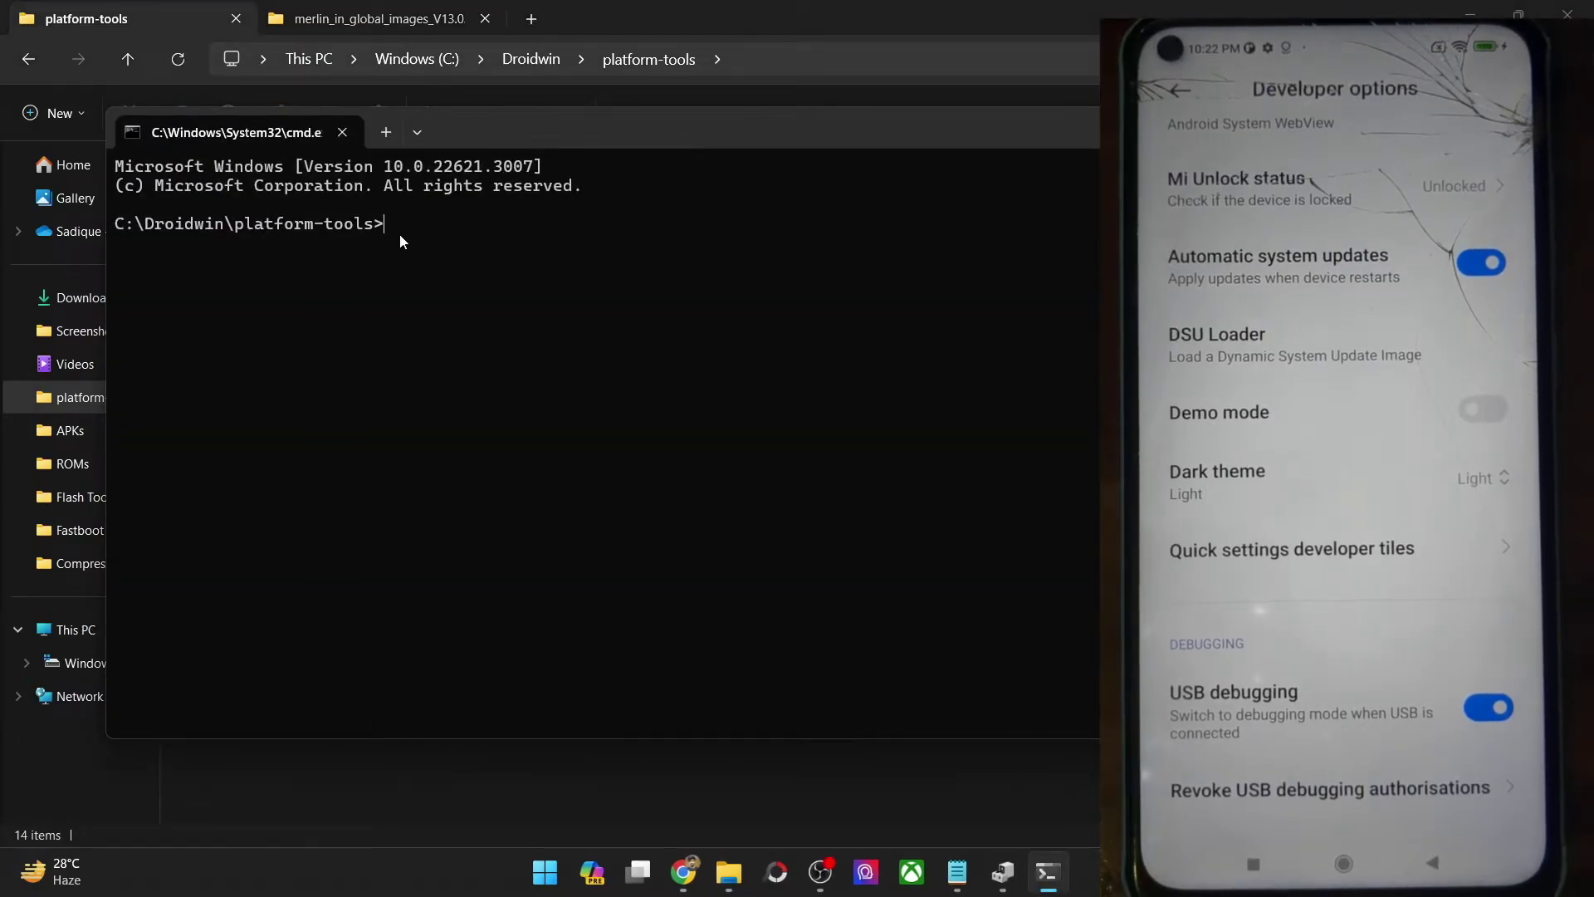
type("adb dev")
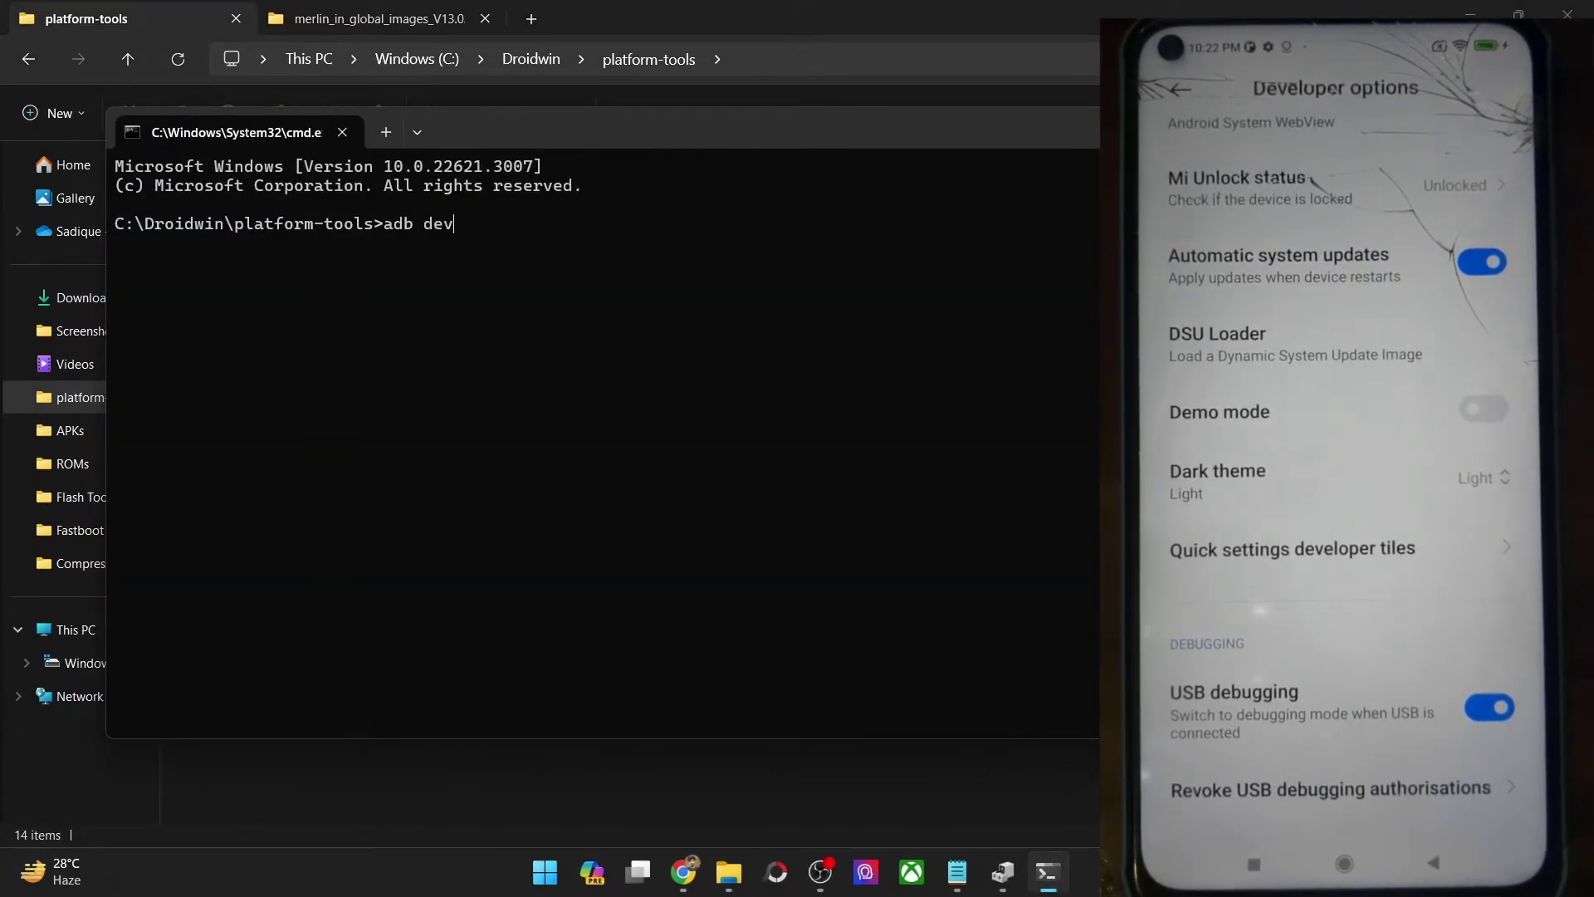
type("ices")
key("Return")
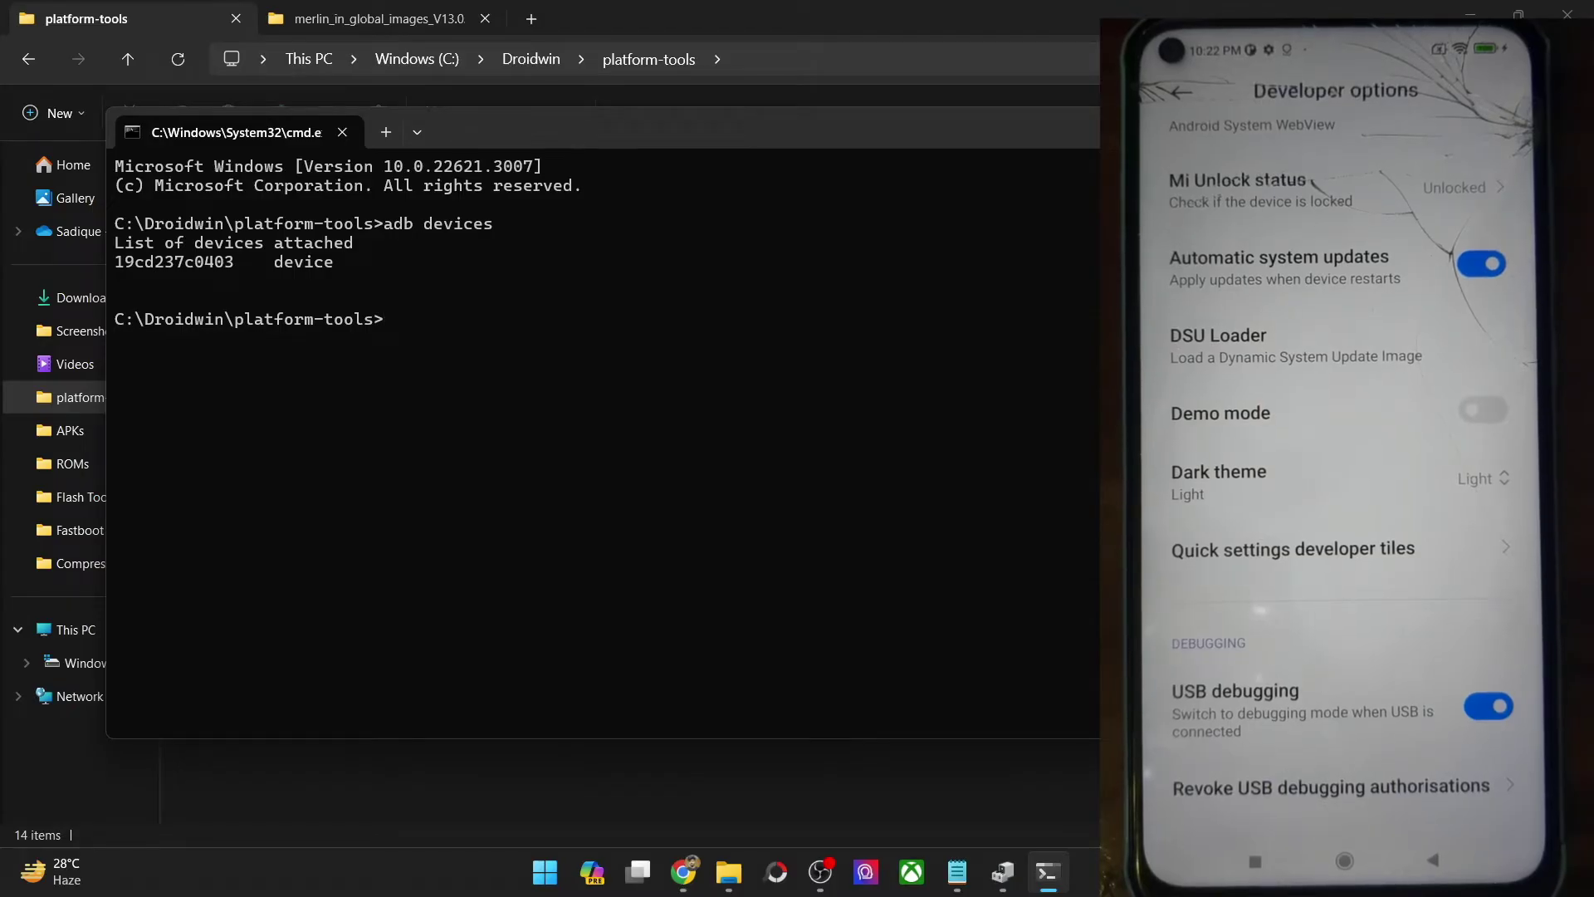
double_click(178, 264)
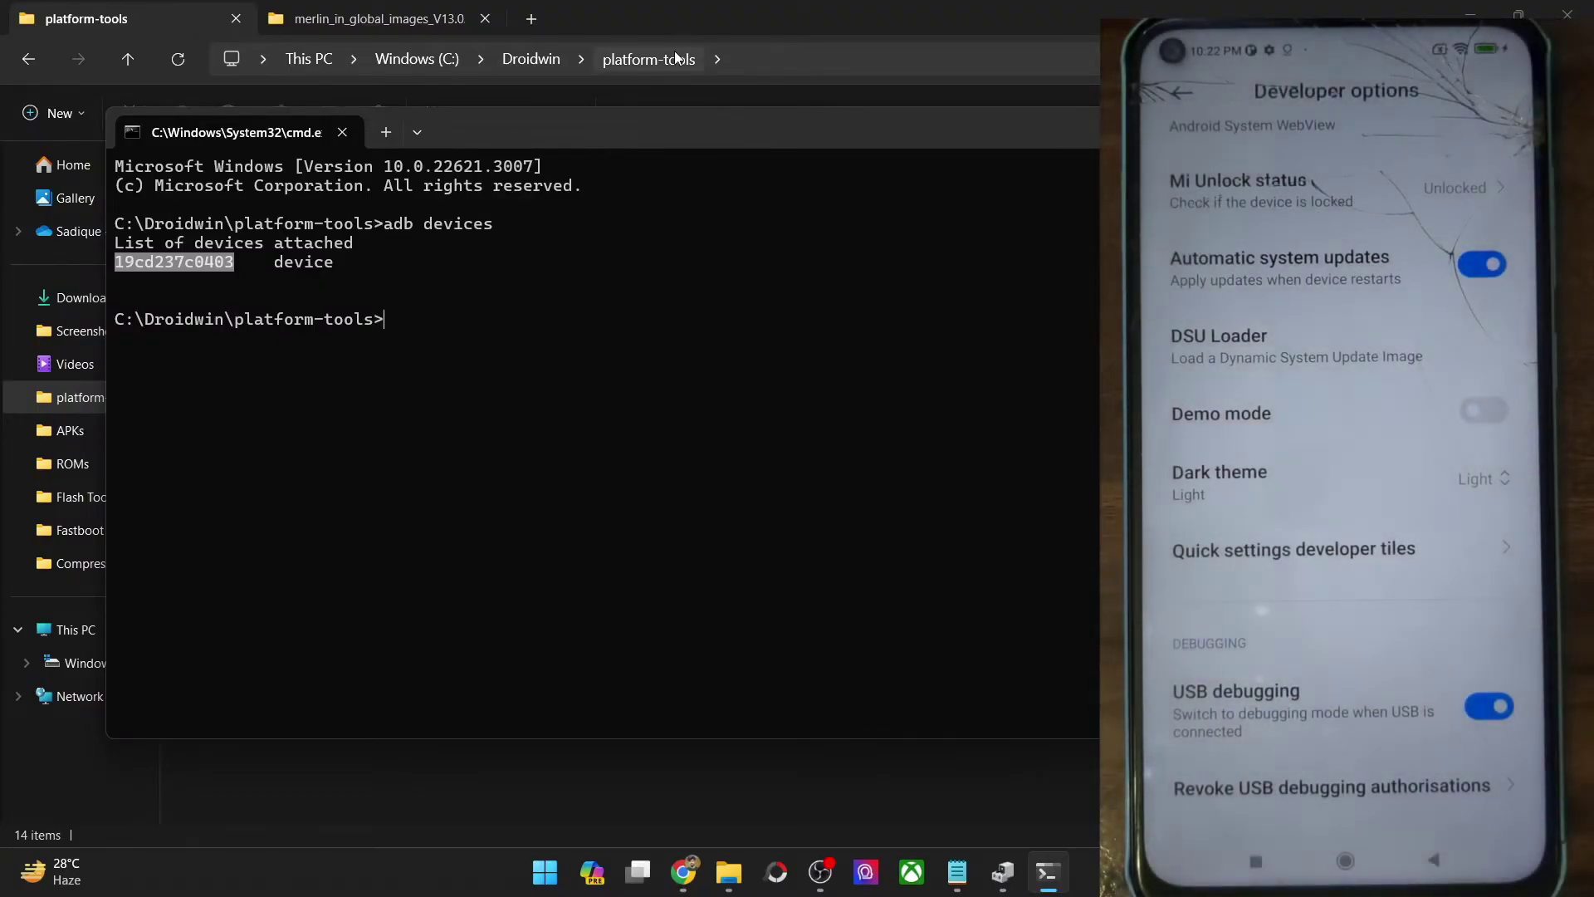
left_click_drag(375, 224, 469, 224)
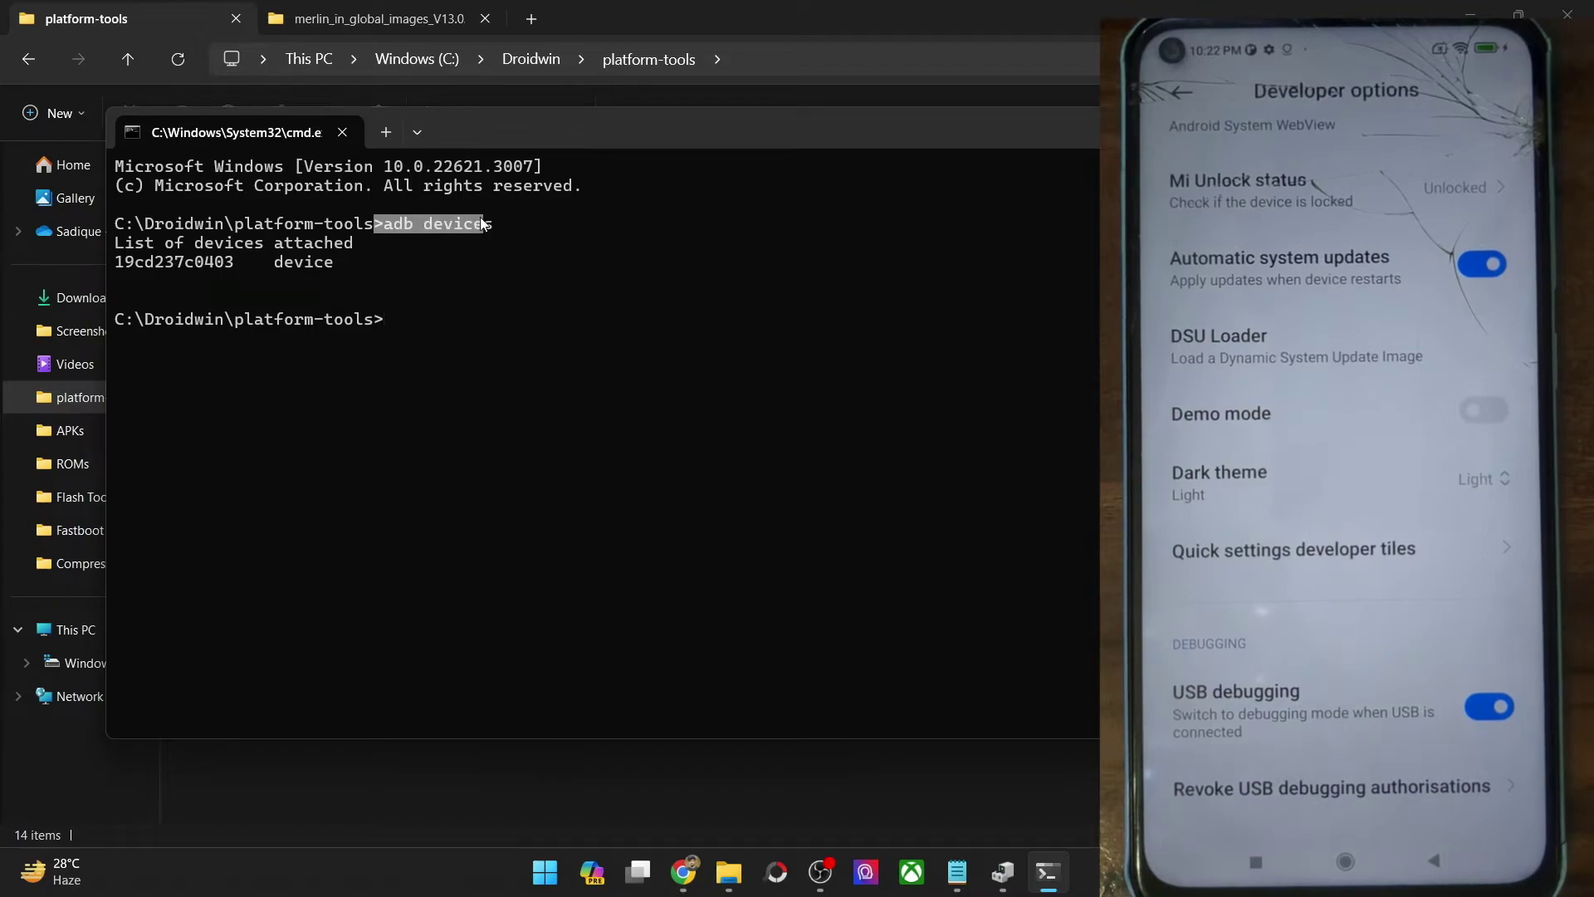
left_click(311, 257)
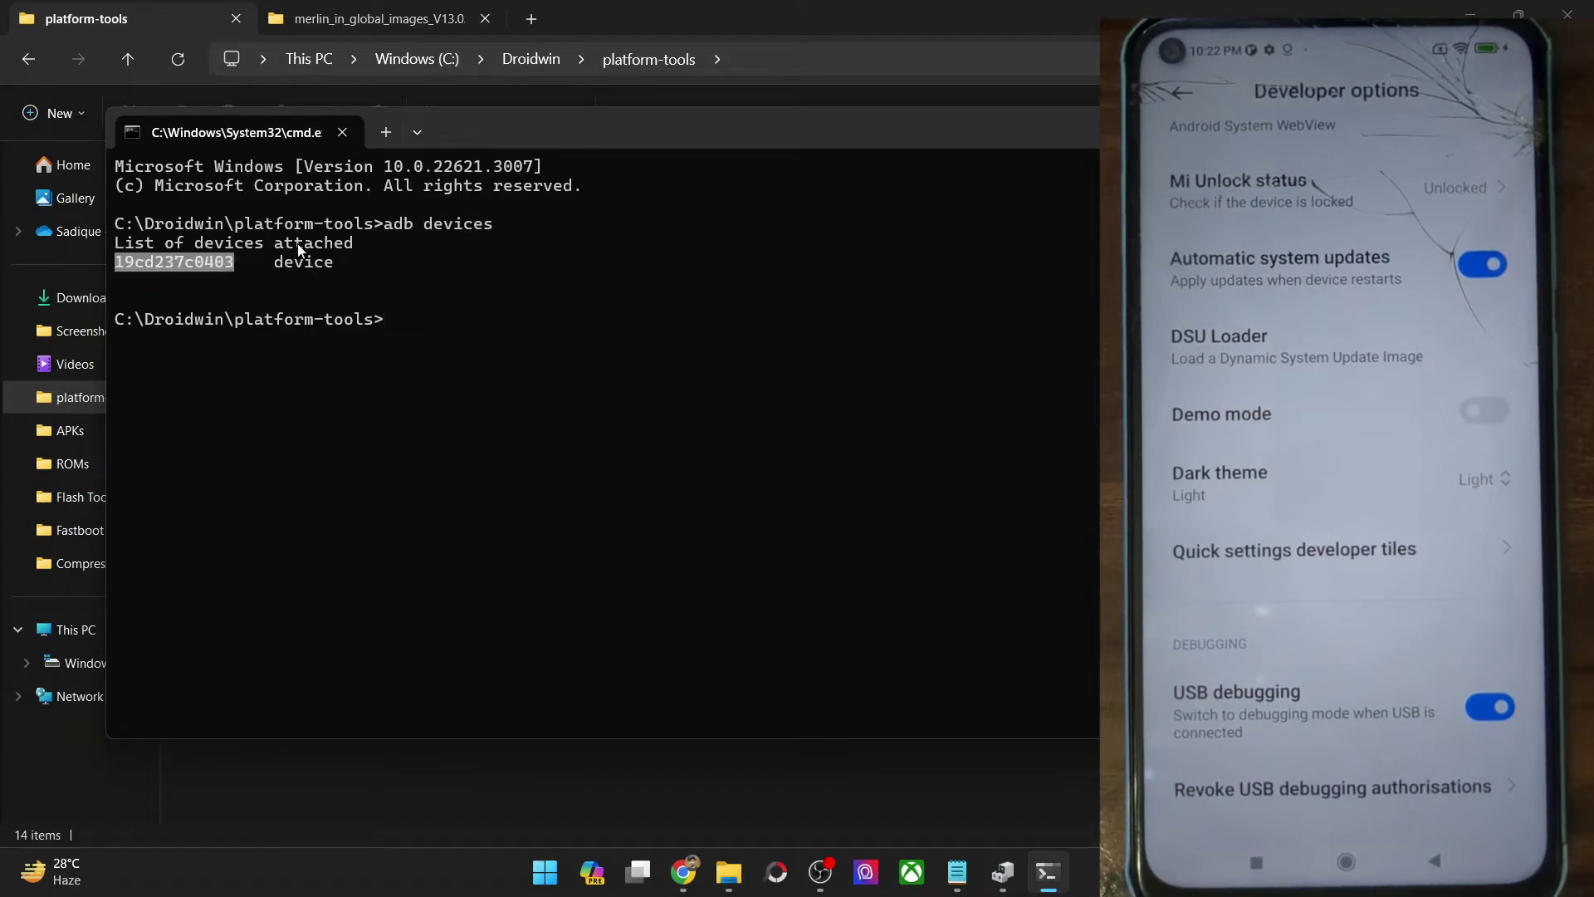
left_click_drag(375, 225, 522, 225)
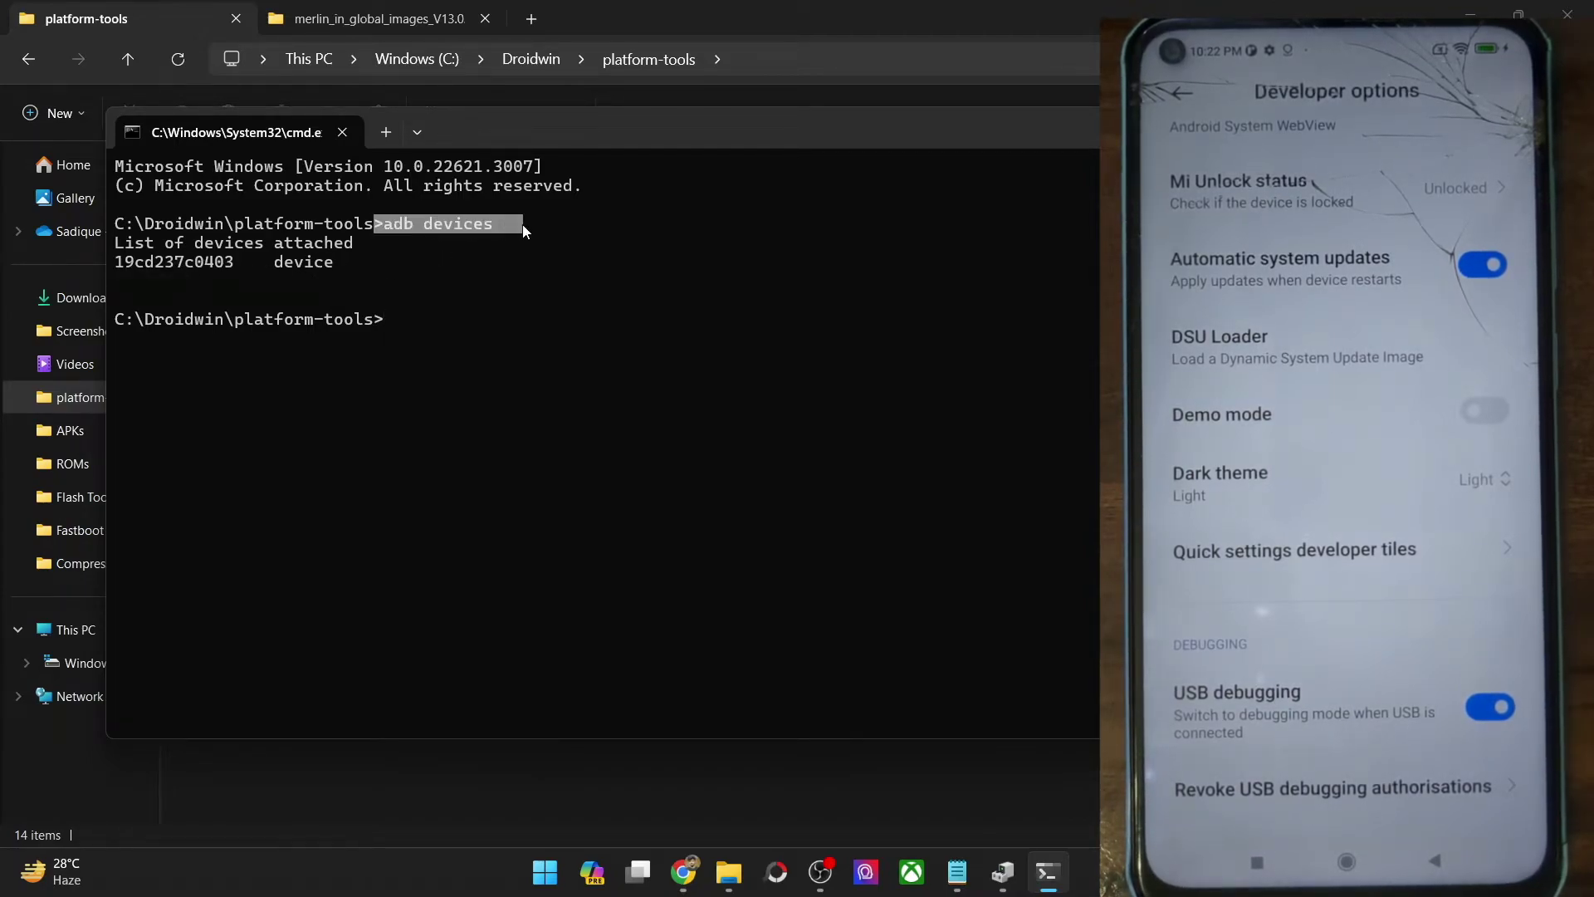
double_click(224, 264)
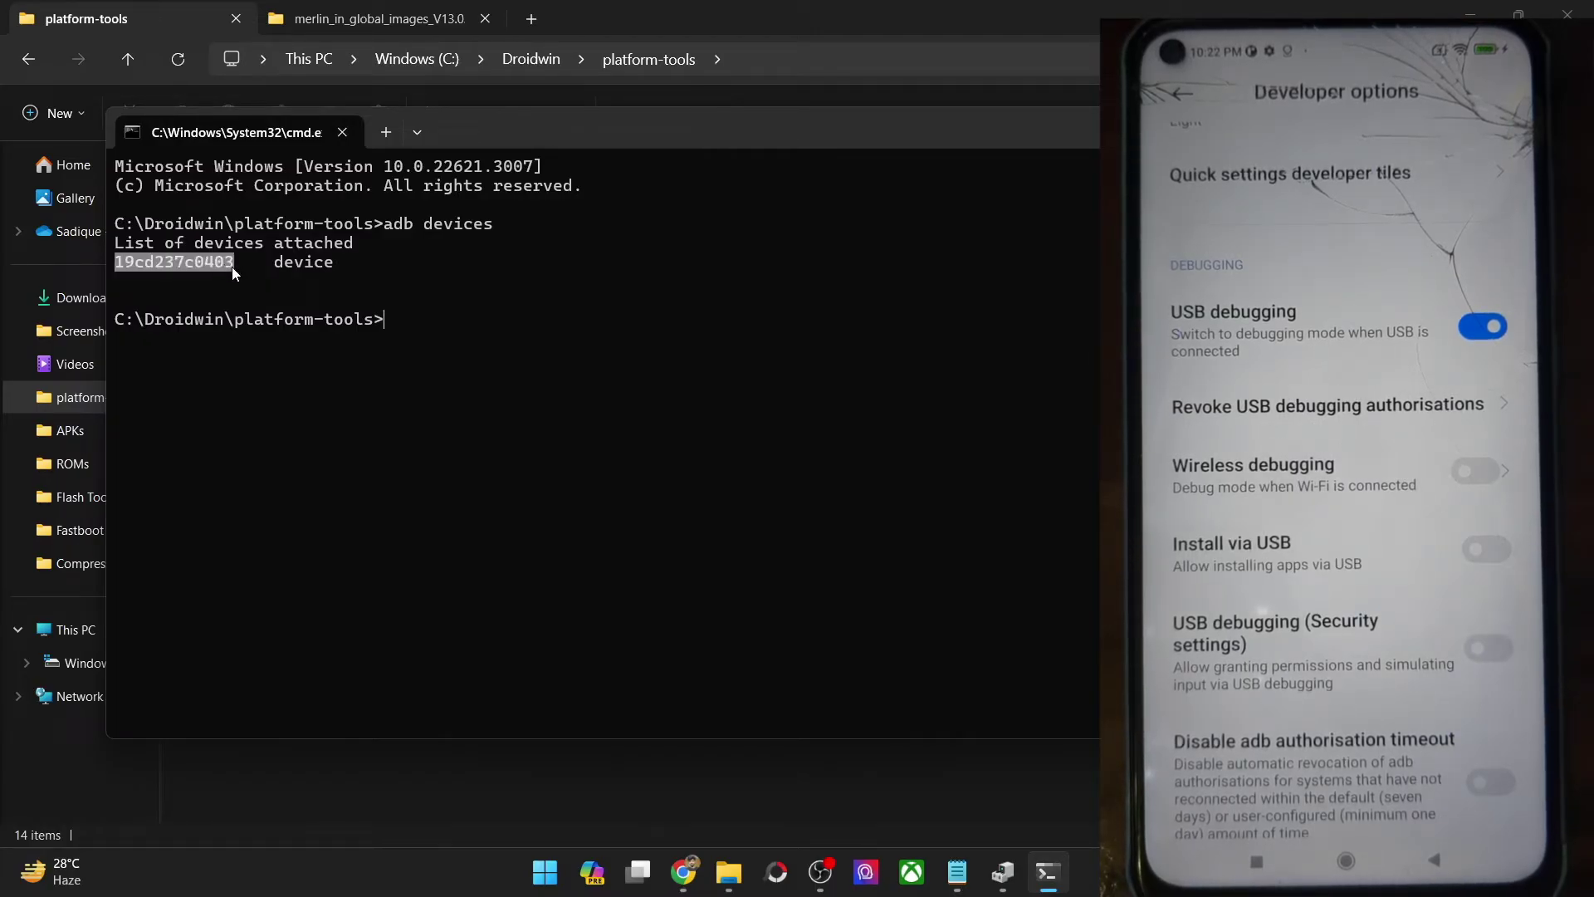
Step: Reboot the phone into fastboot mode with 'adb reboot bootloader'
left_click(445, 316)
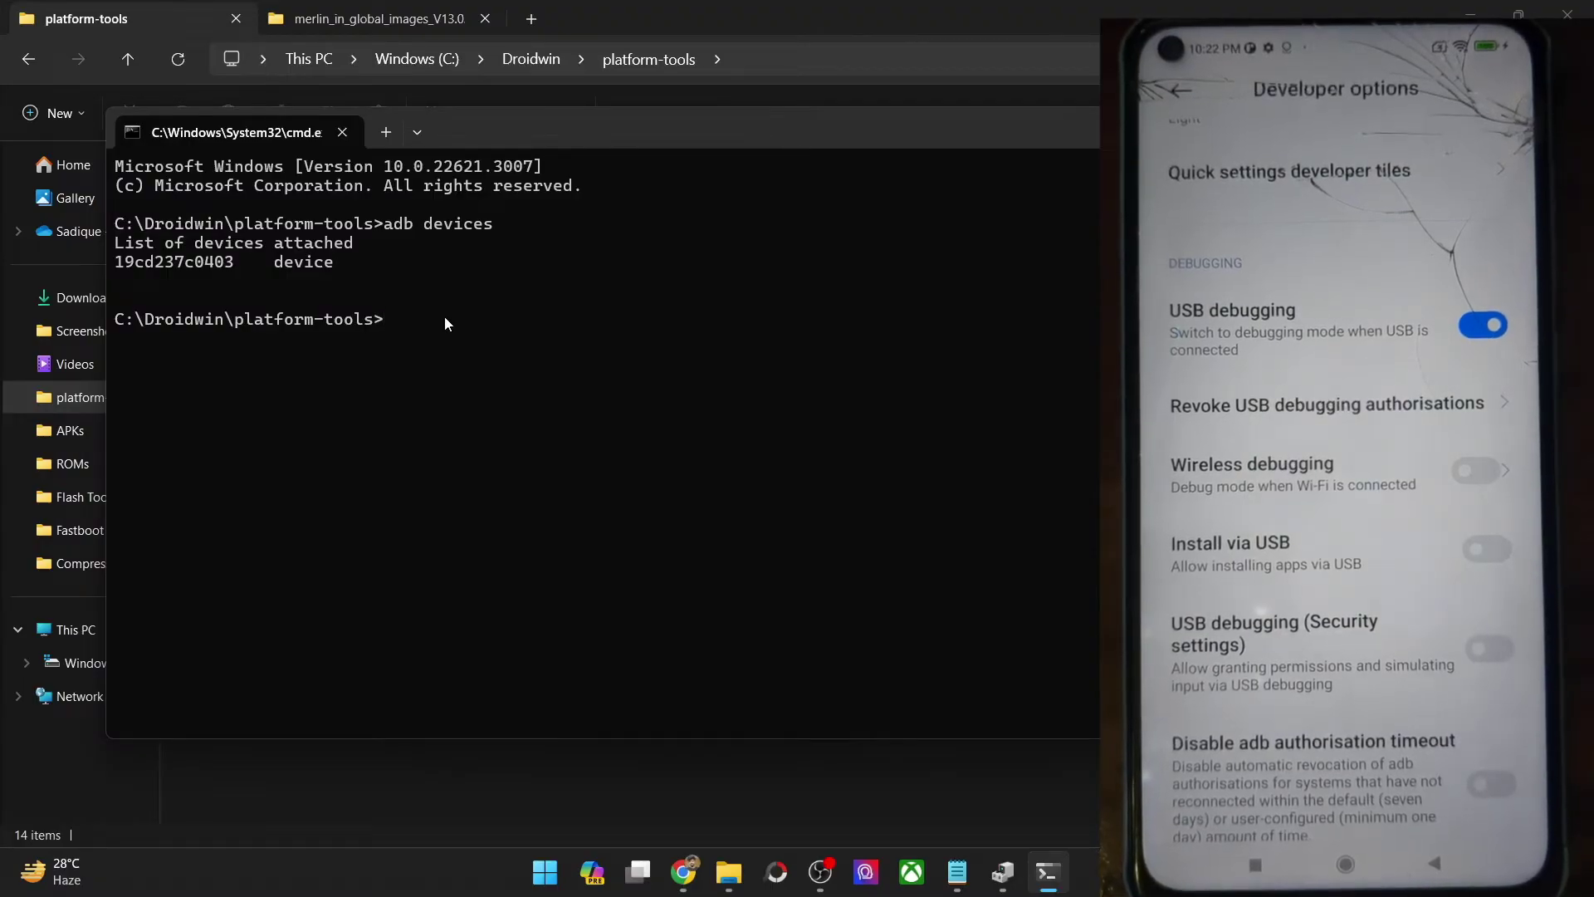
type("a")
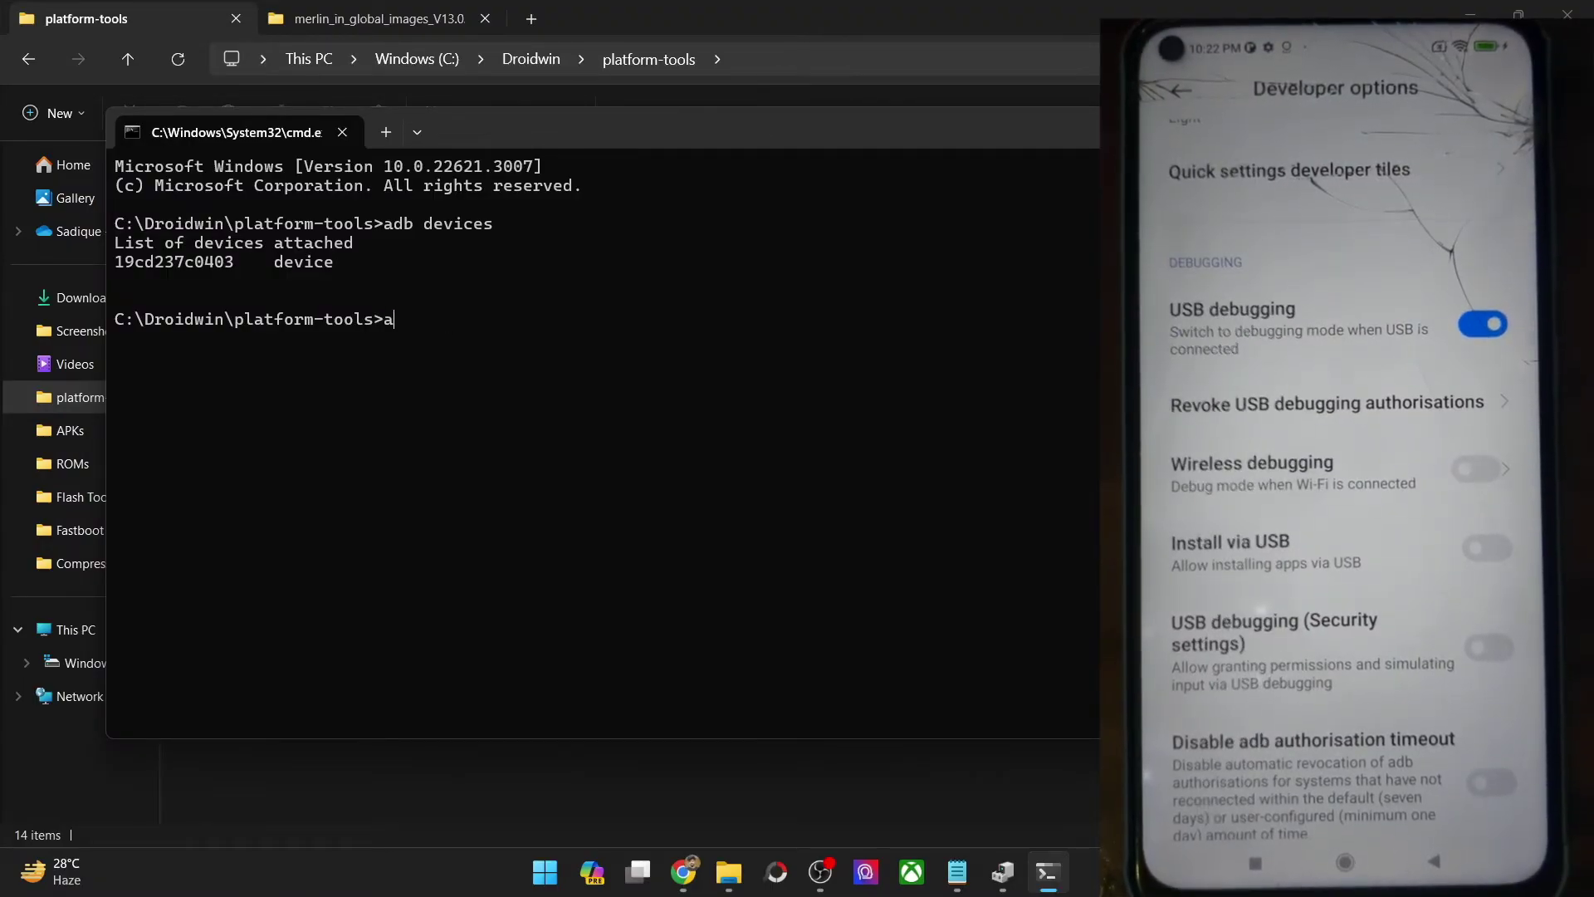
type("db reboot boo")
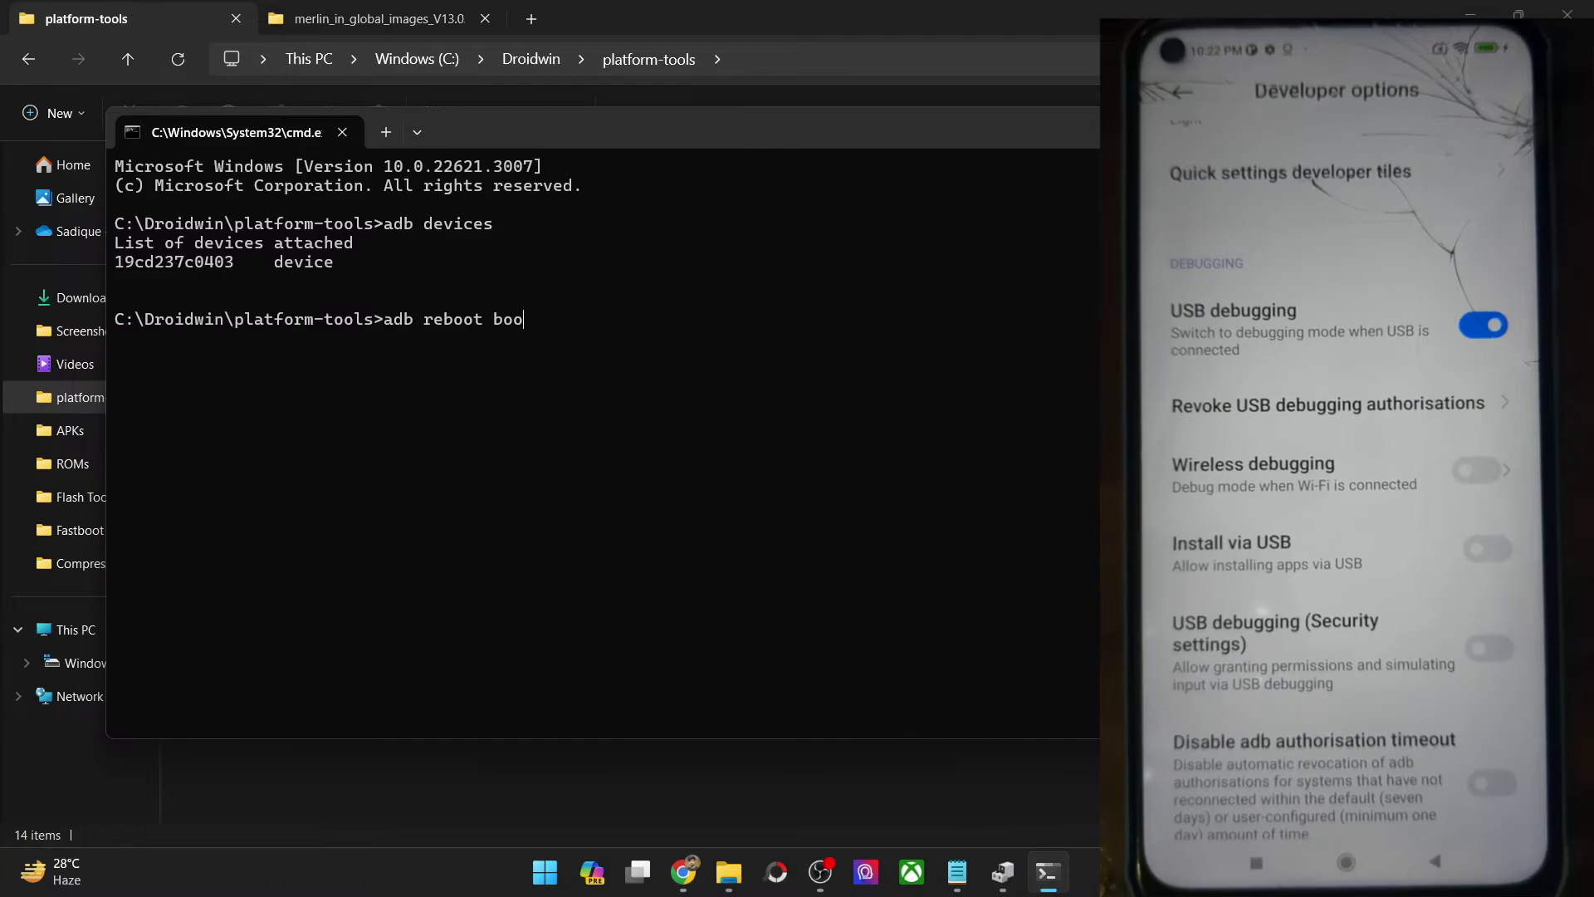
type("tloader")
key("Return")
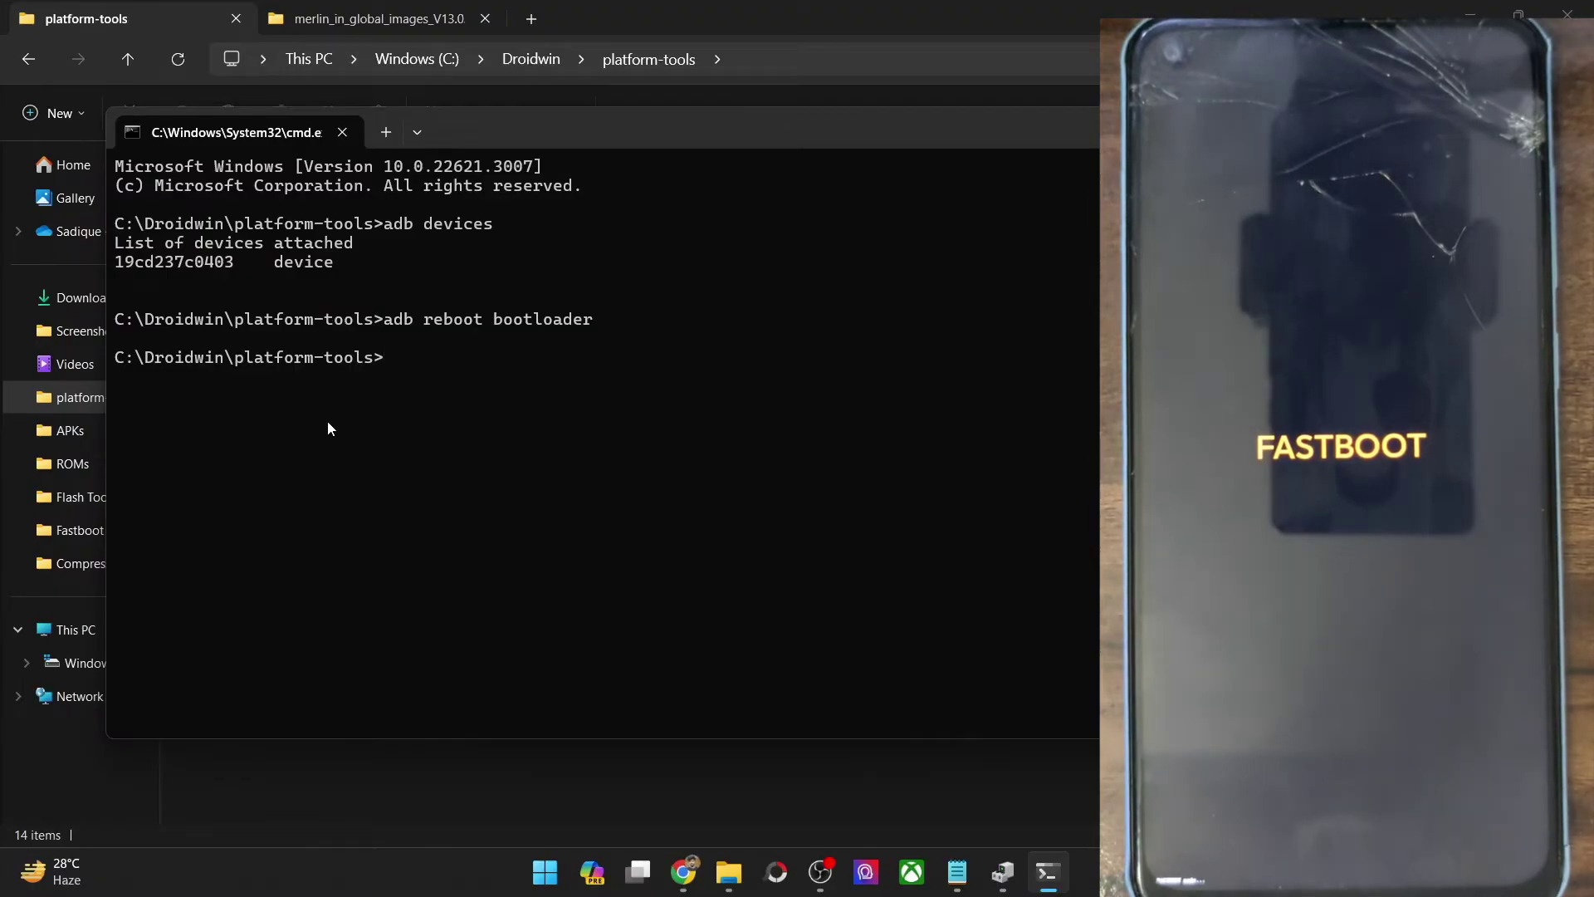
Step: Run 'fastboot devices', which returns no connected device
type("fastb")
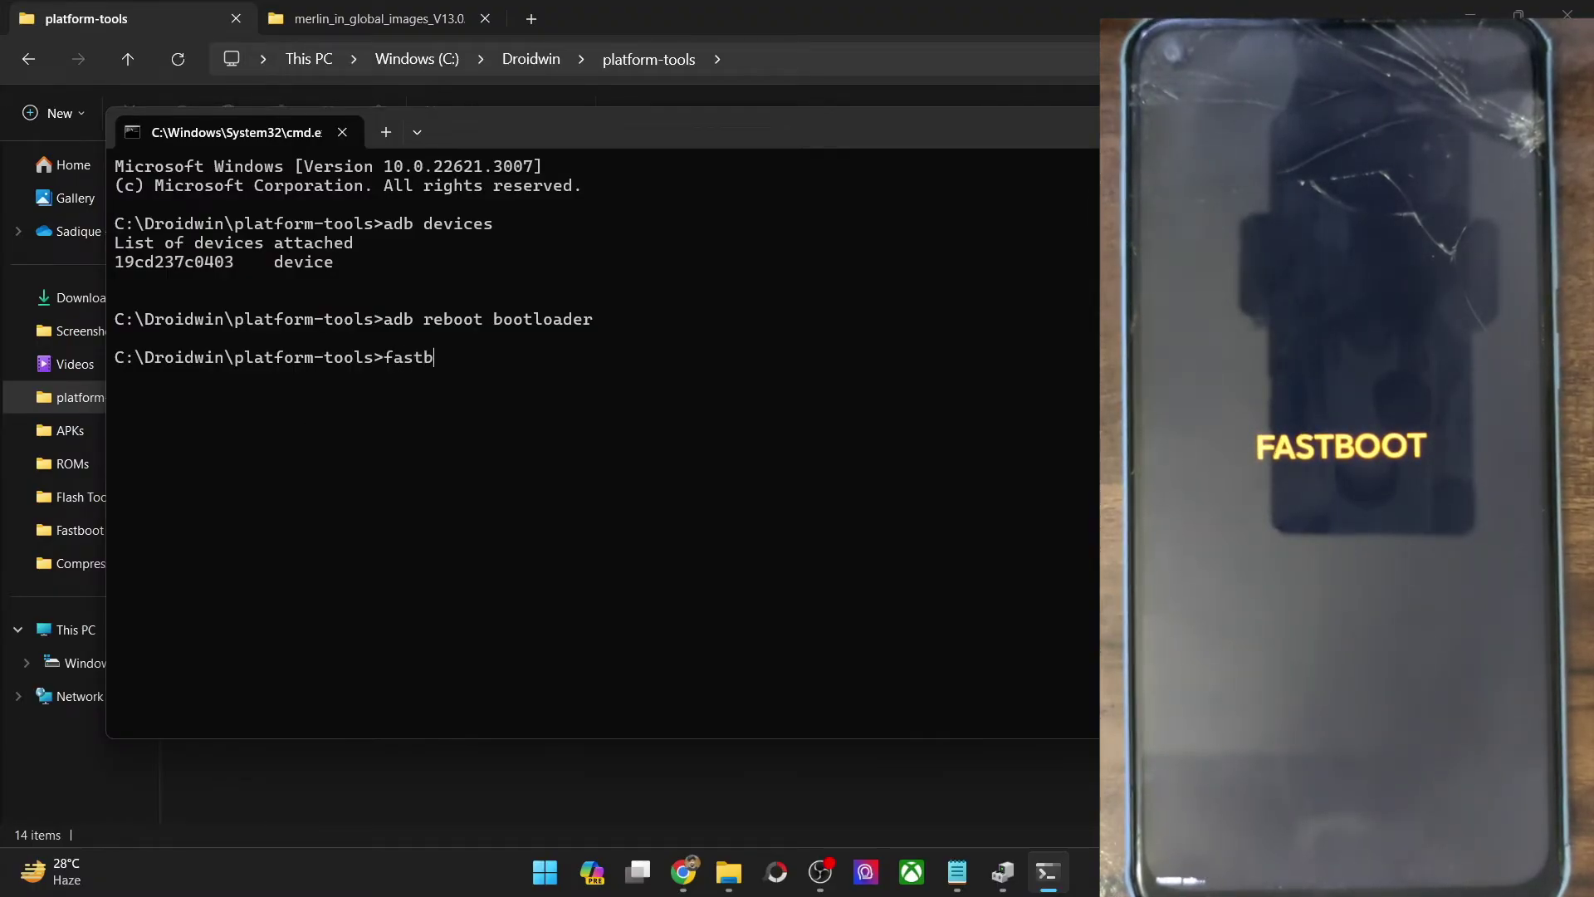
type("oot devices")
key("Return")
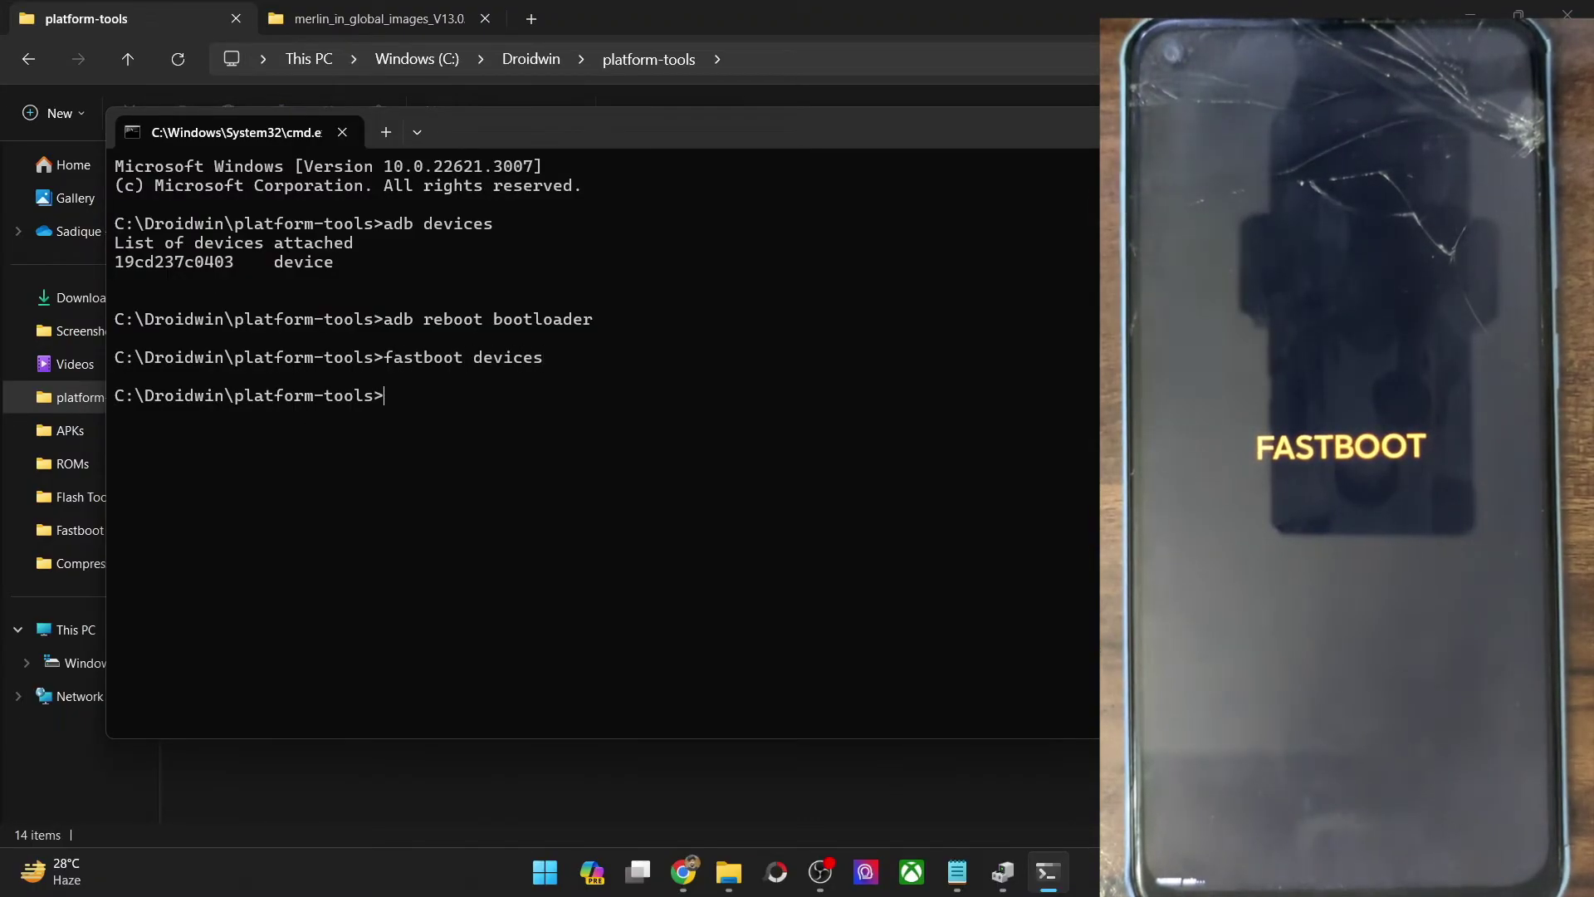
left_click(1004, 884)
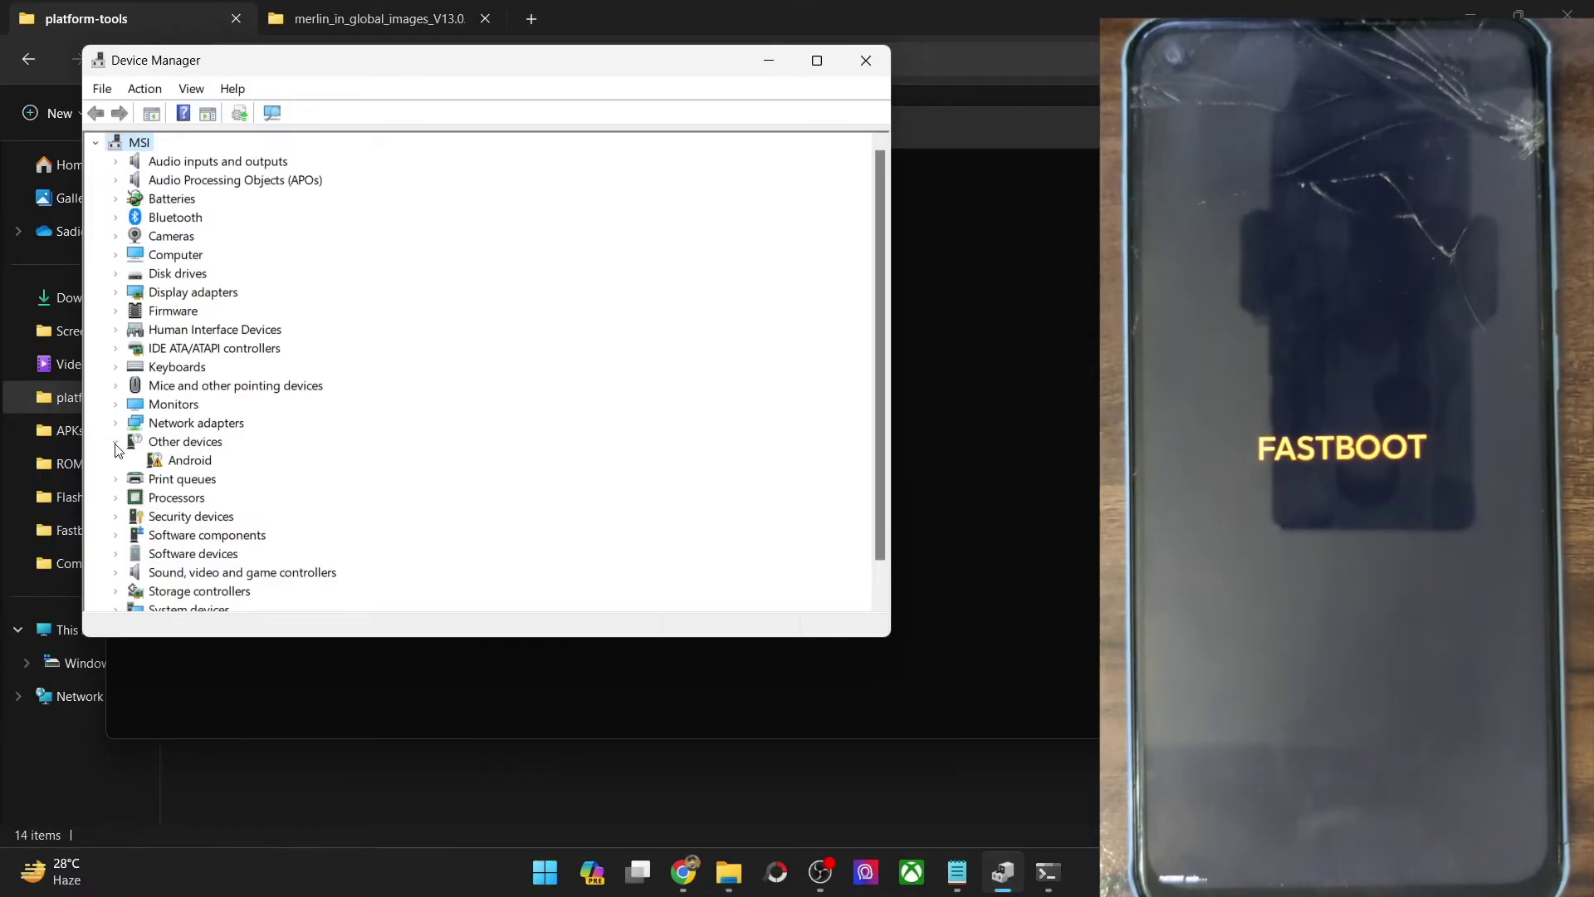
Step: Reopen Device Manager, select the unrecognized 'Android' under Other devices, and return to the article
left_click(865, 60)
right_click(554, 880)
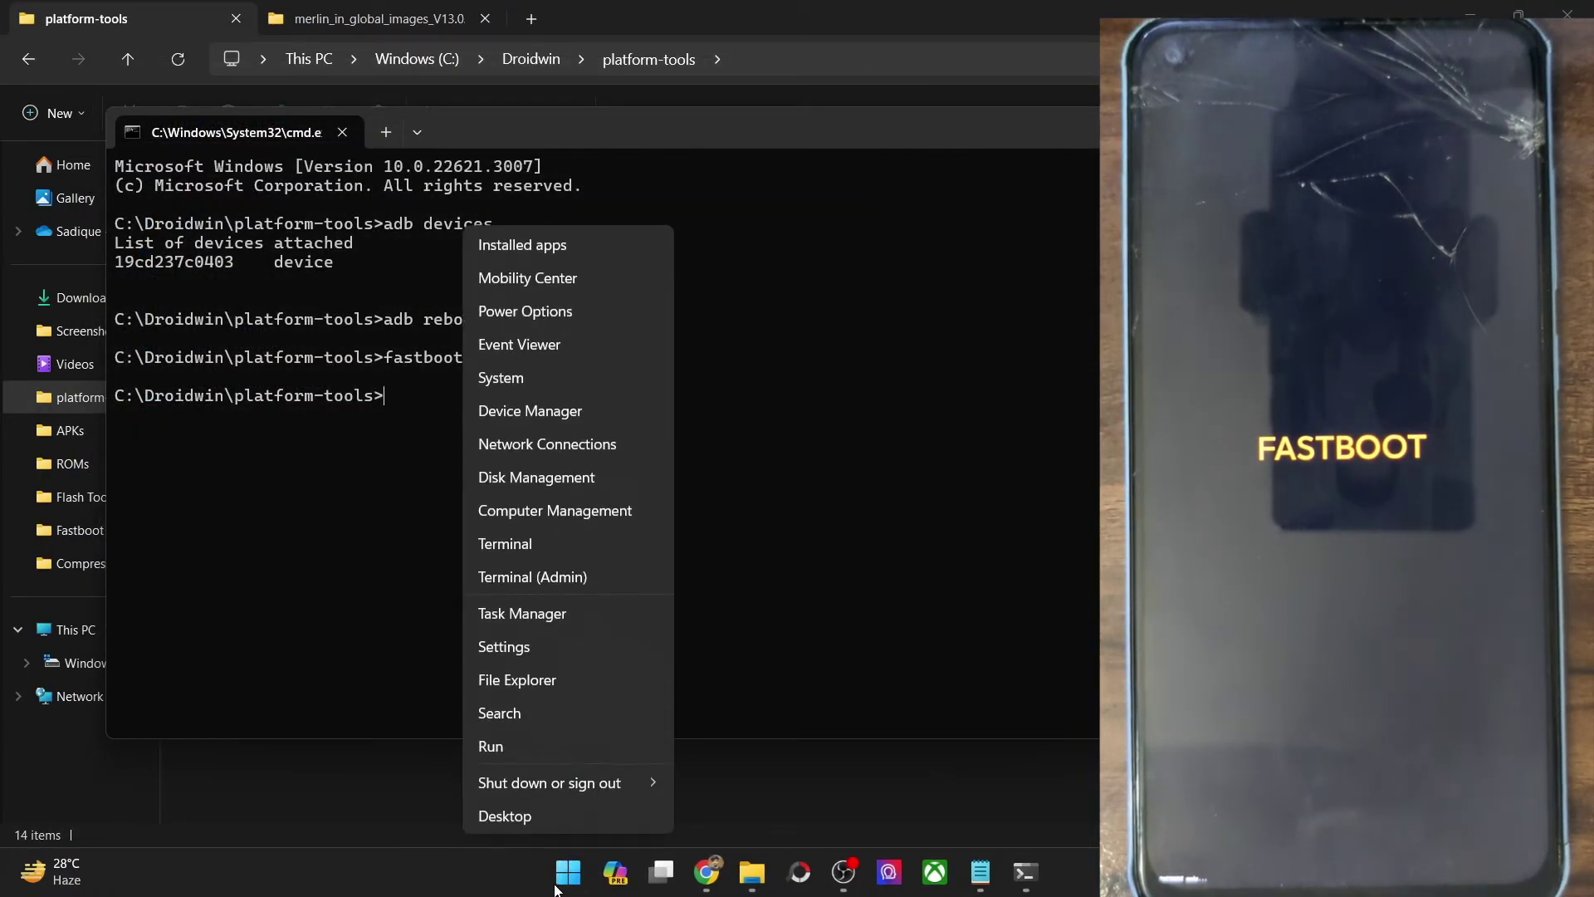
key("Escape")
right_click(554, 879)
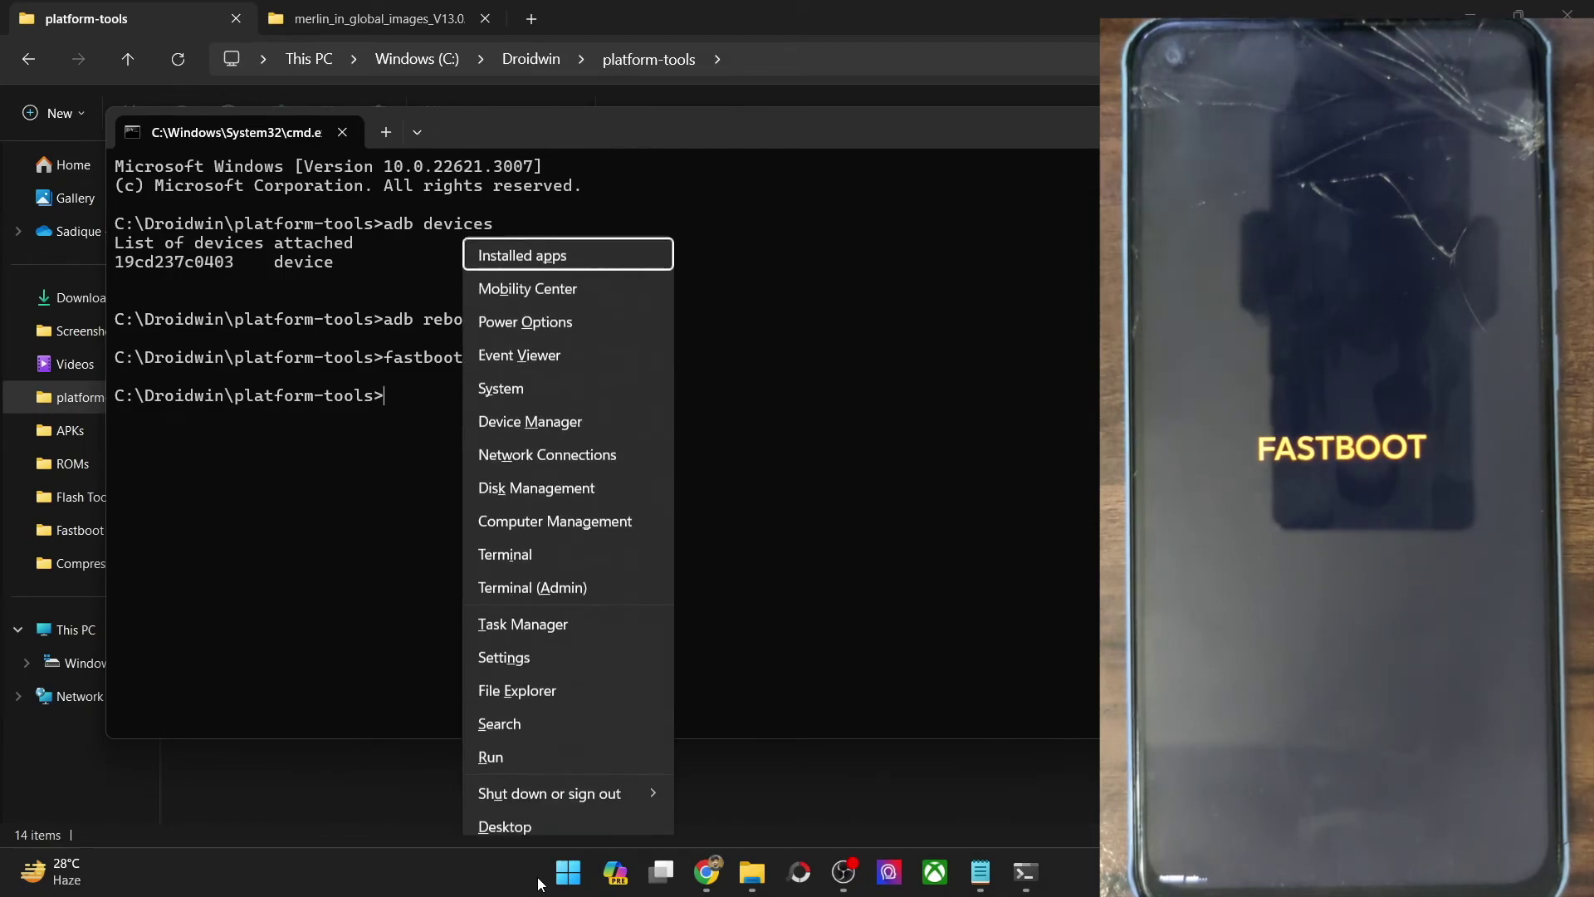
left_click(545, 412)
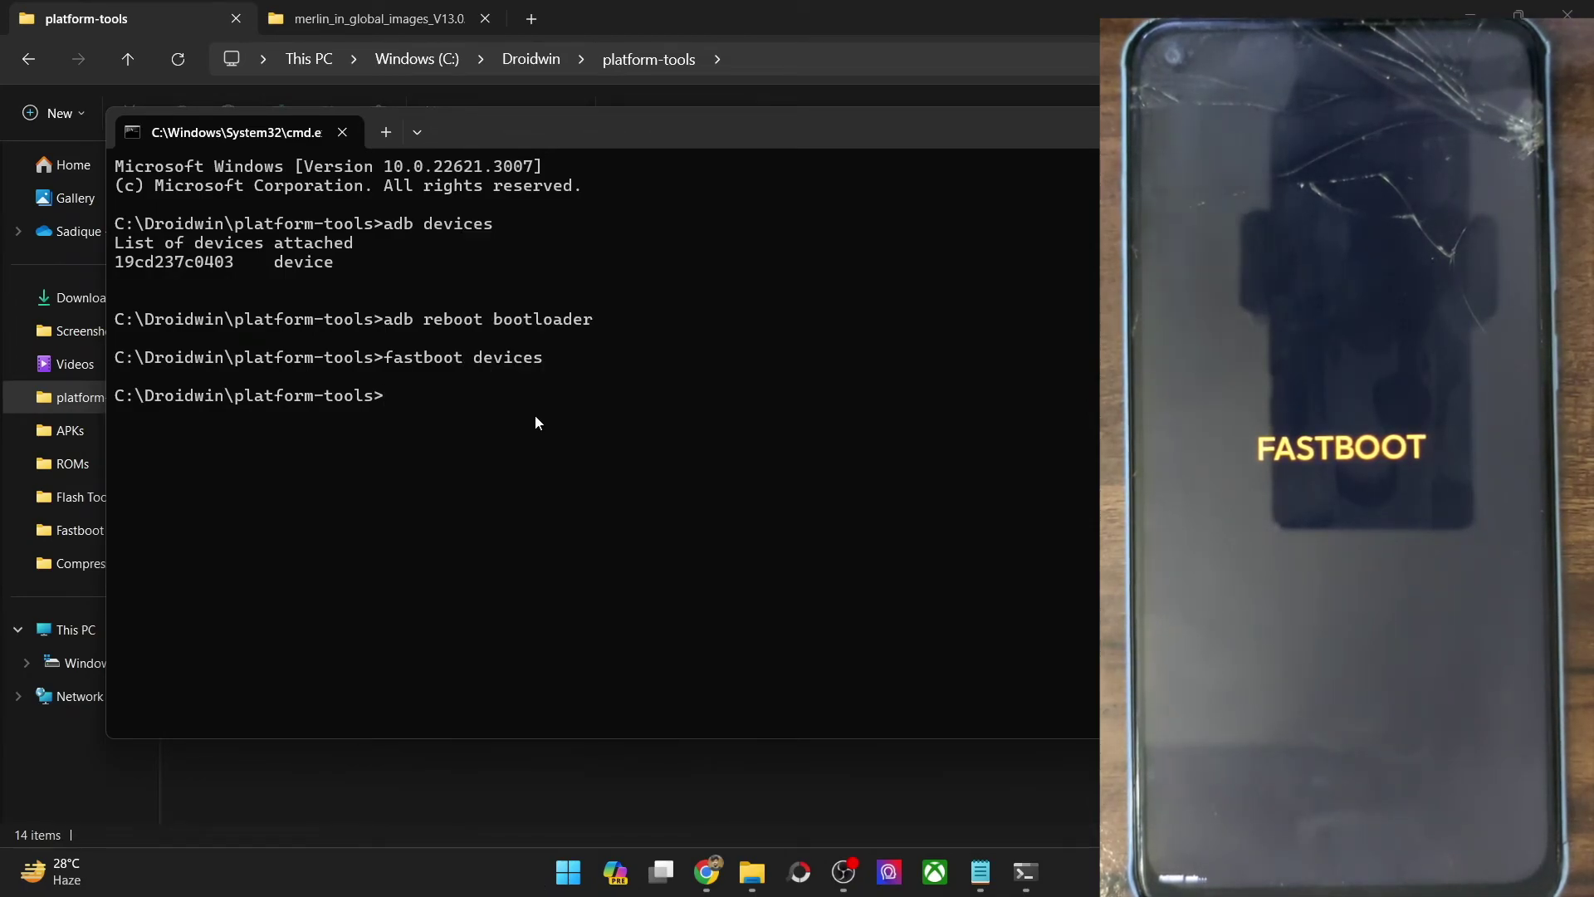
left_click(190, 462)
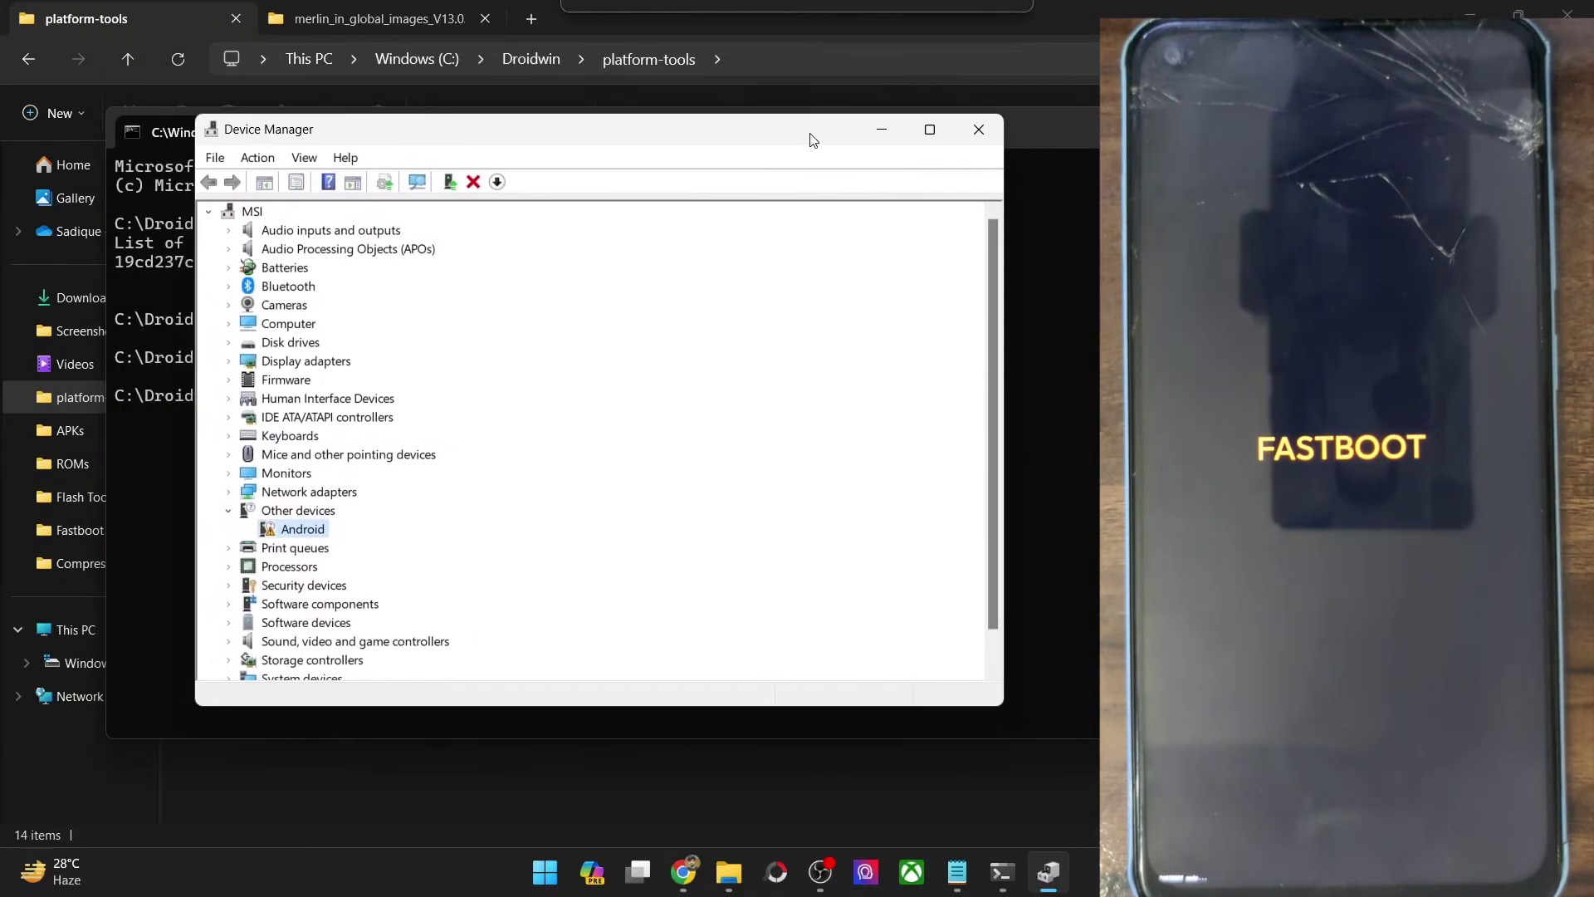
left_click(692, 876)
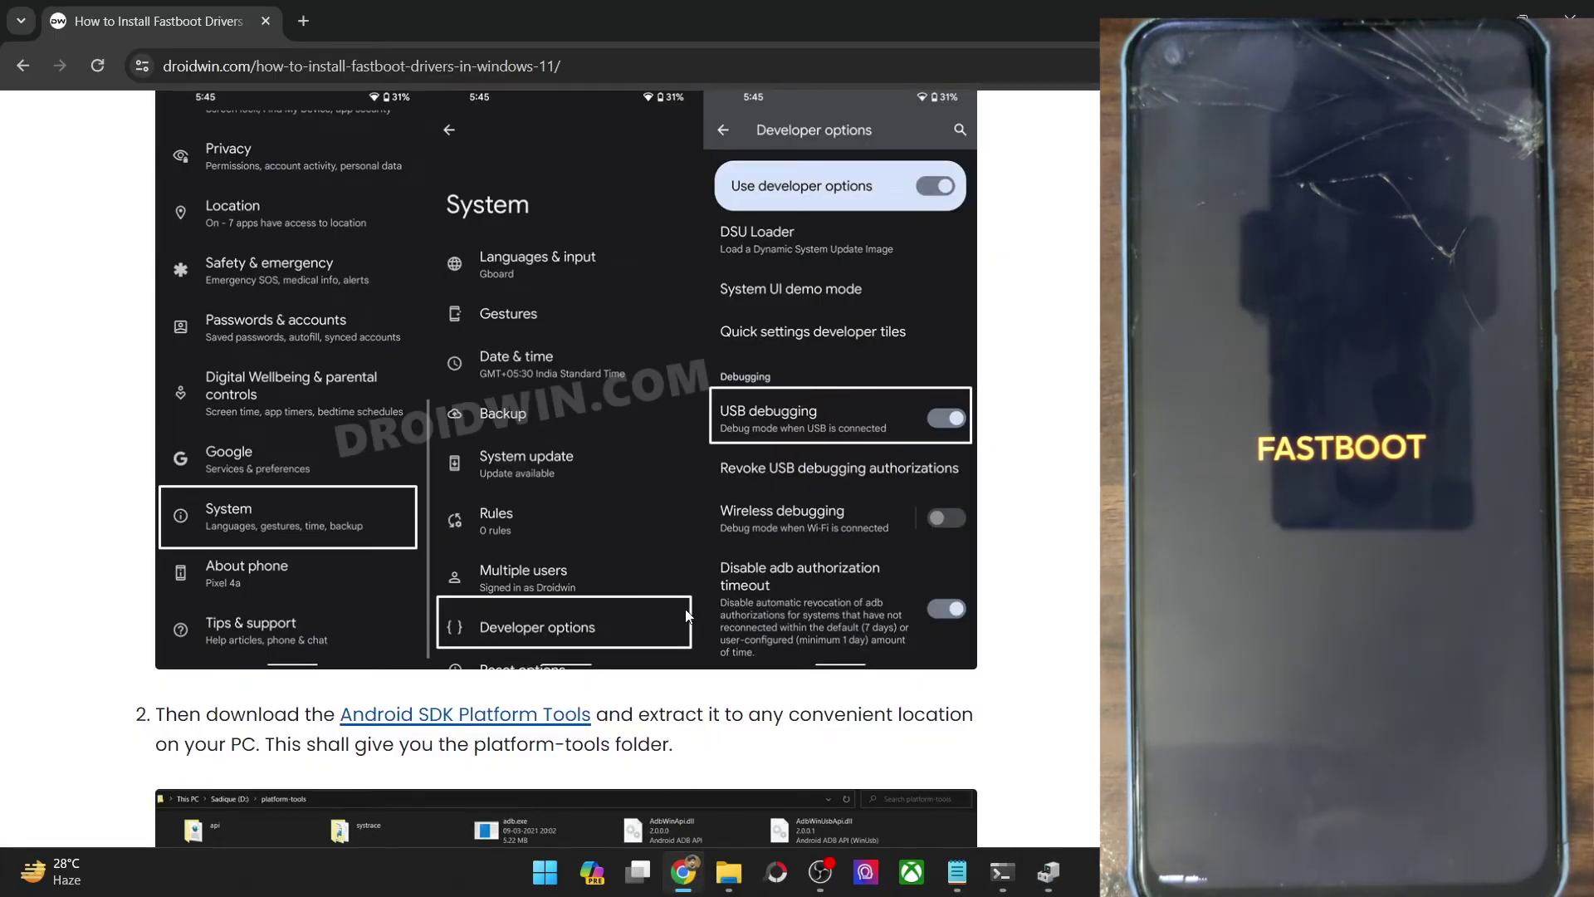
Step: Open the article's step-5 driver download link in a new window to view the AndroidFileHost page, then close it
scroll(685, 614, "down", 2)
scroll(681, 561, "down", 6)
scroll(681, 562, "down", 6)
scroll(527, 548, "down", 3)
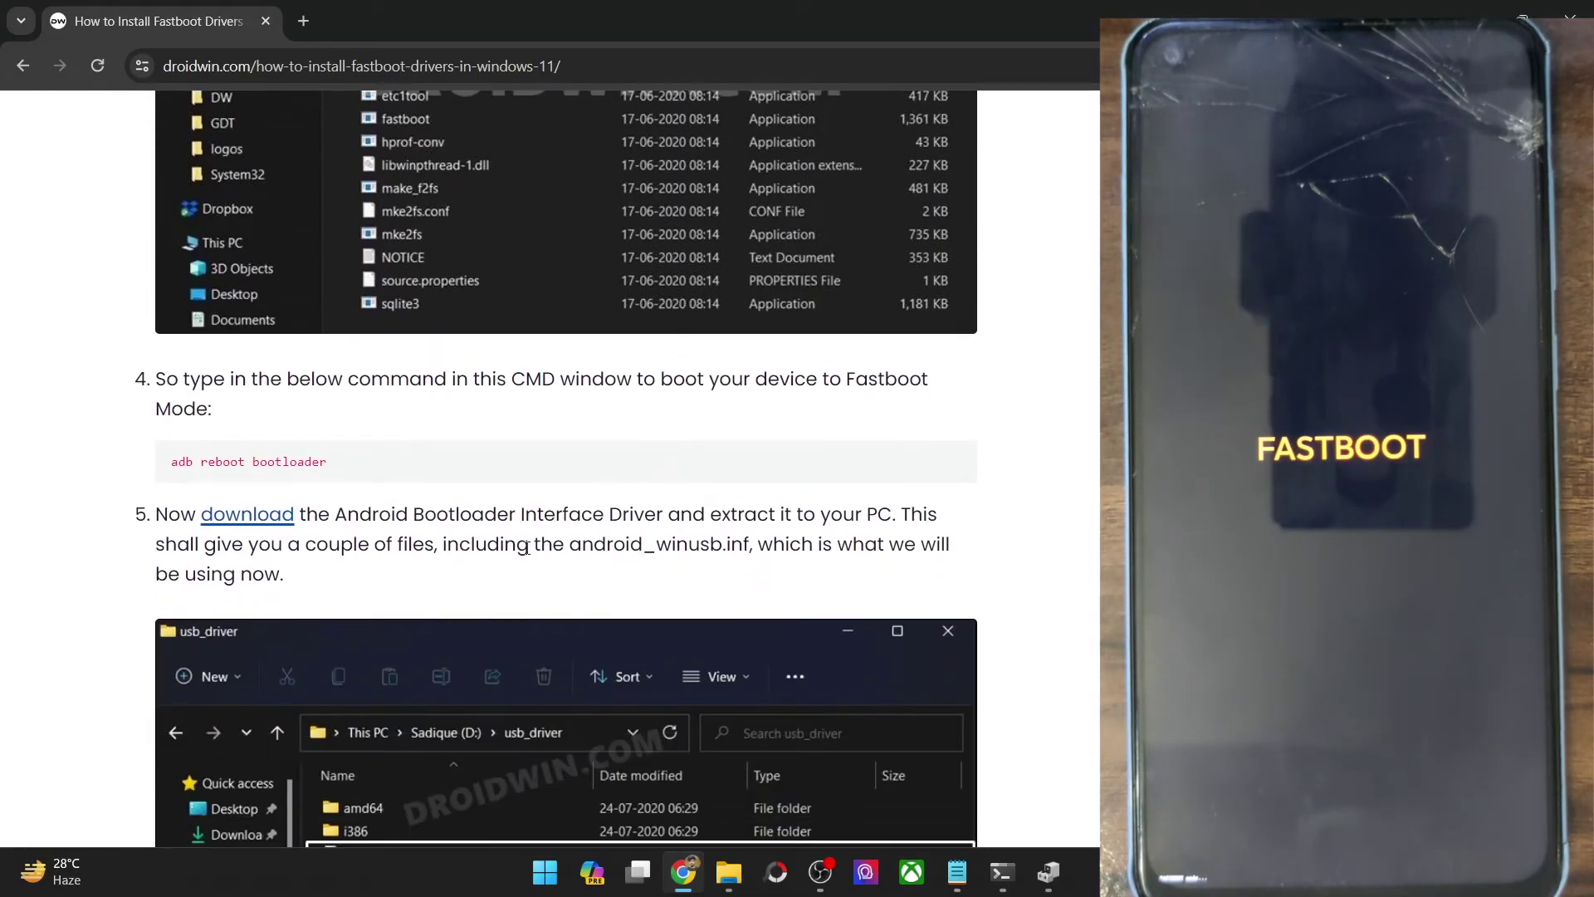
right_click(242, 510)
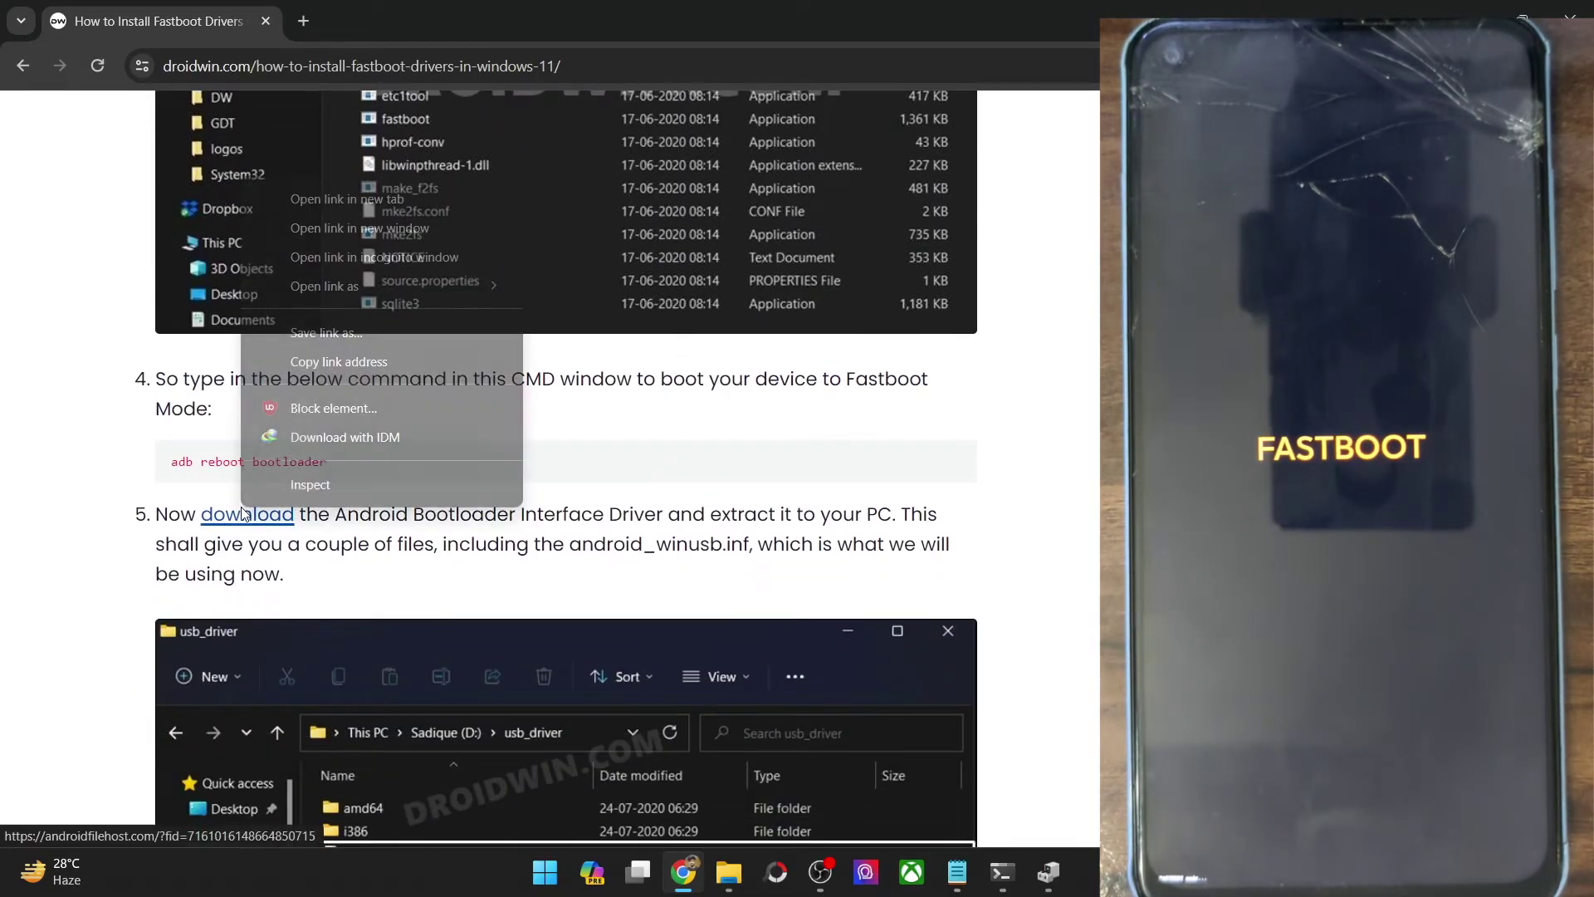
left_click(370, 202)
left_click(366, 18)
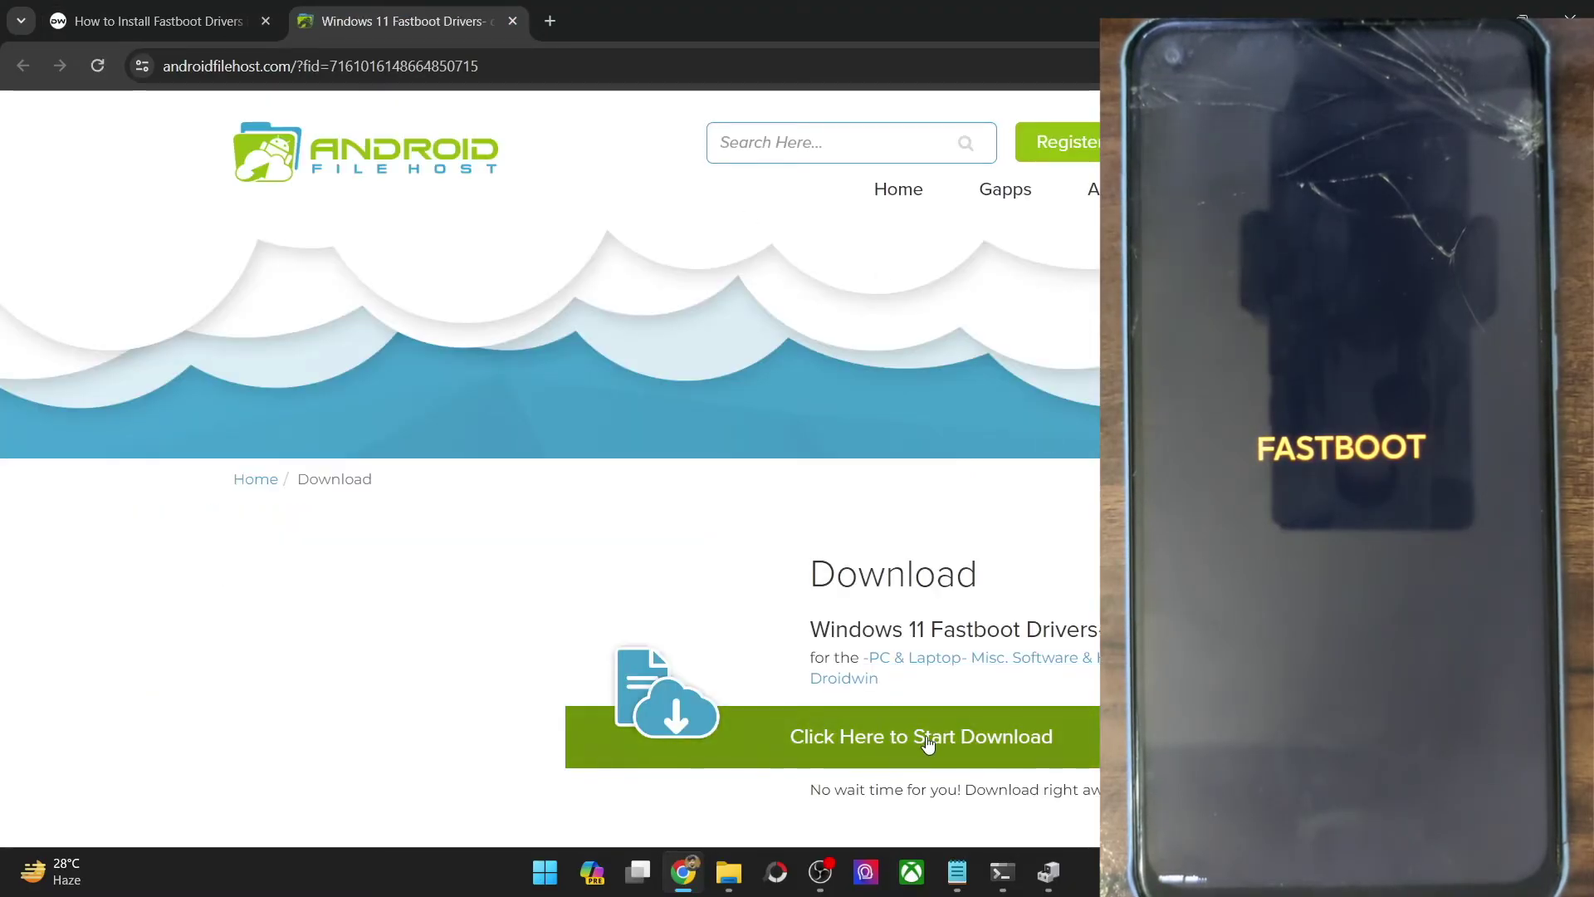
left_click(513, 22)
Step: Extract Windows+11+Fastboot+Drivers-+droidwin.zip from Downloads\Compressed with Extract All
left_click(728, 872)
left_click(382, 18)
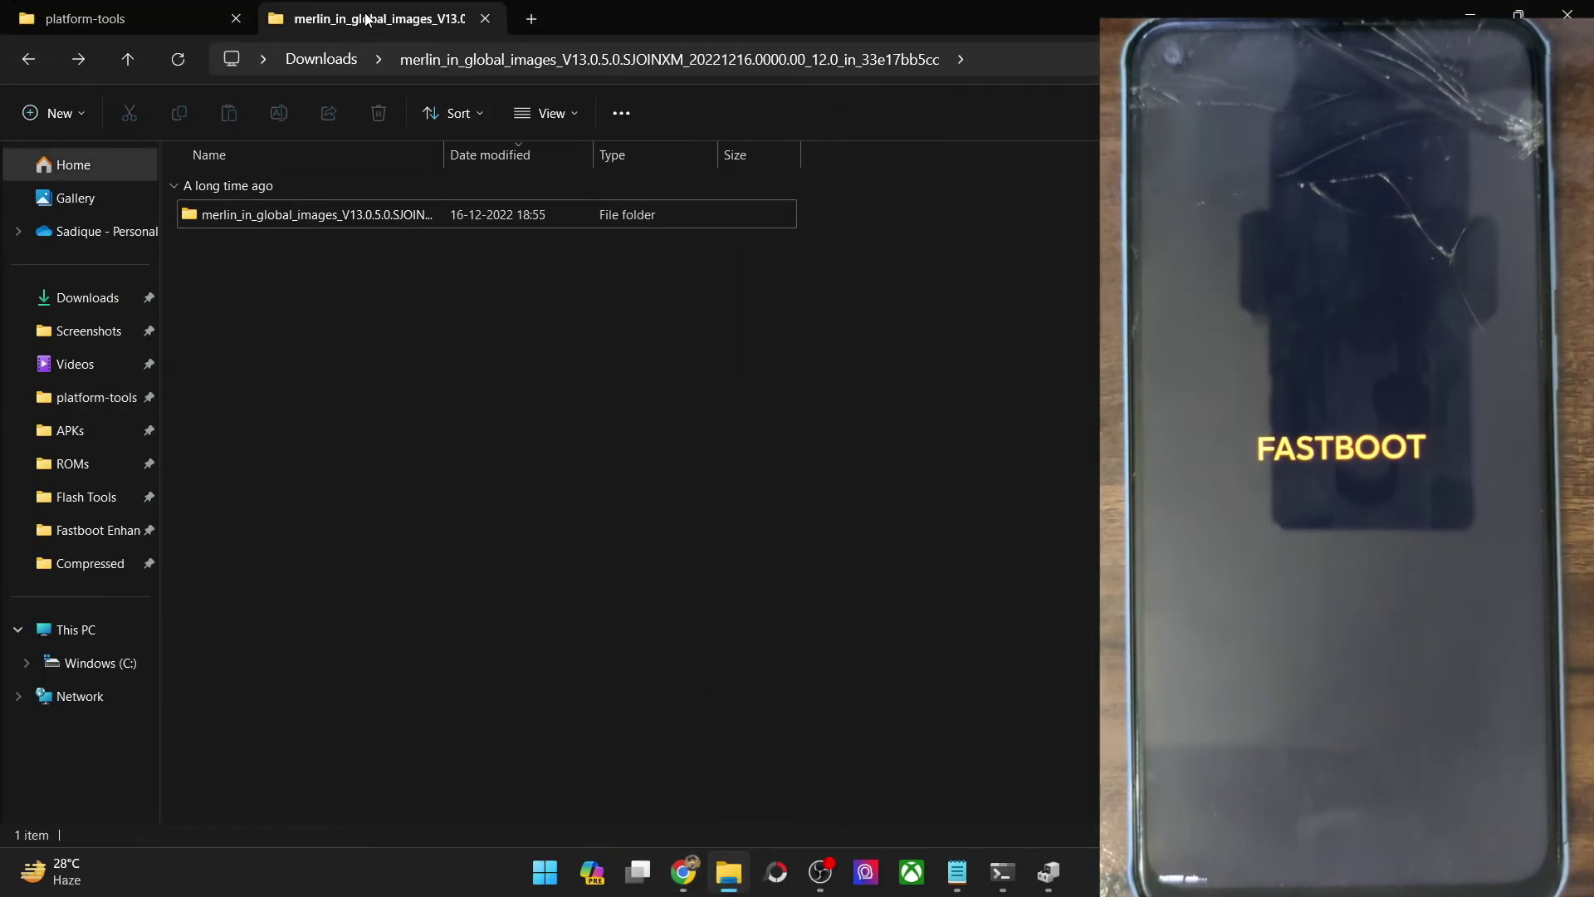
left_click(93, 303)
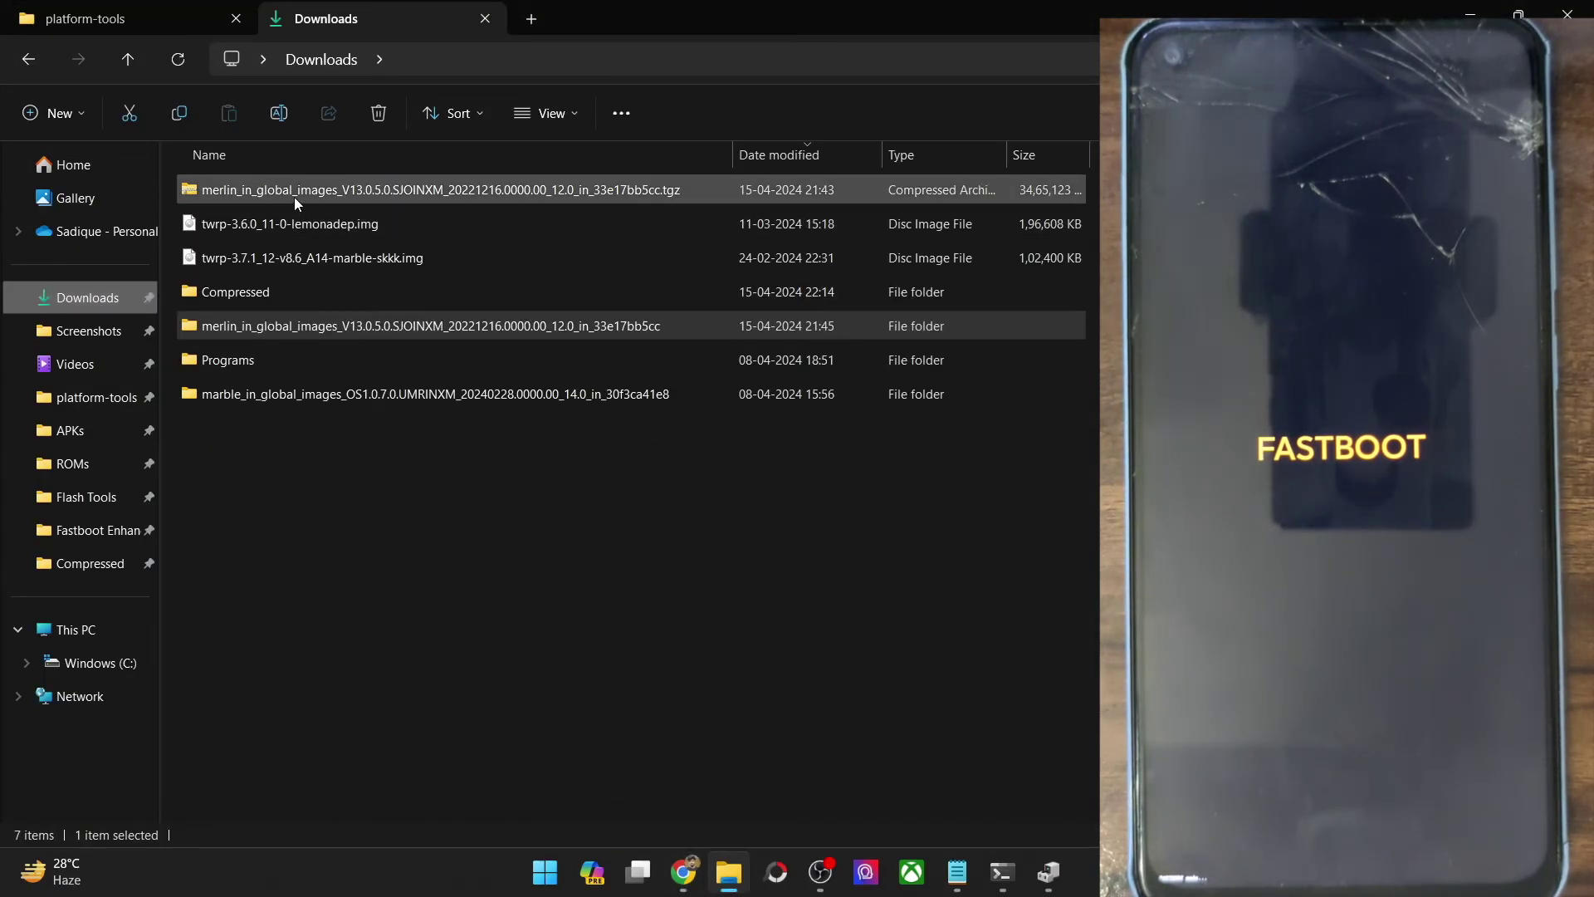
left_click(293, 193)
double_click(256, 287)
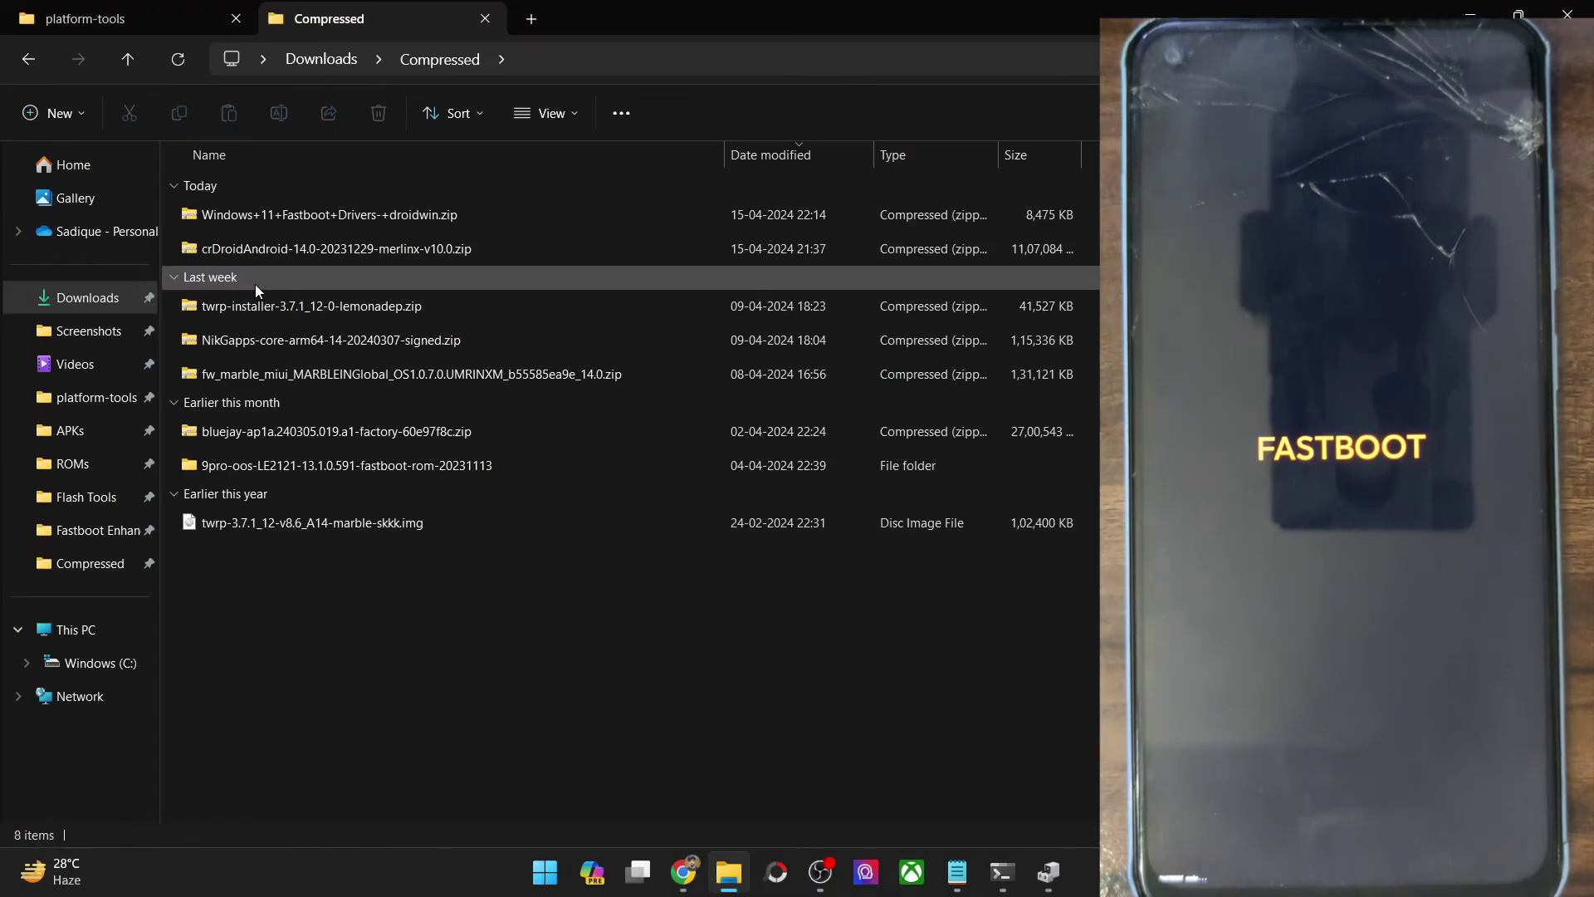
left_click(271, 214)
right_click(271, 214)
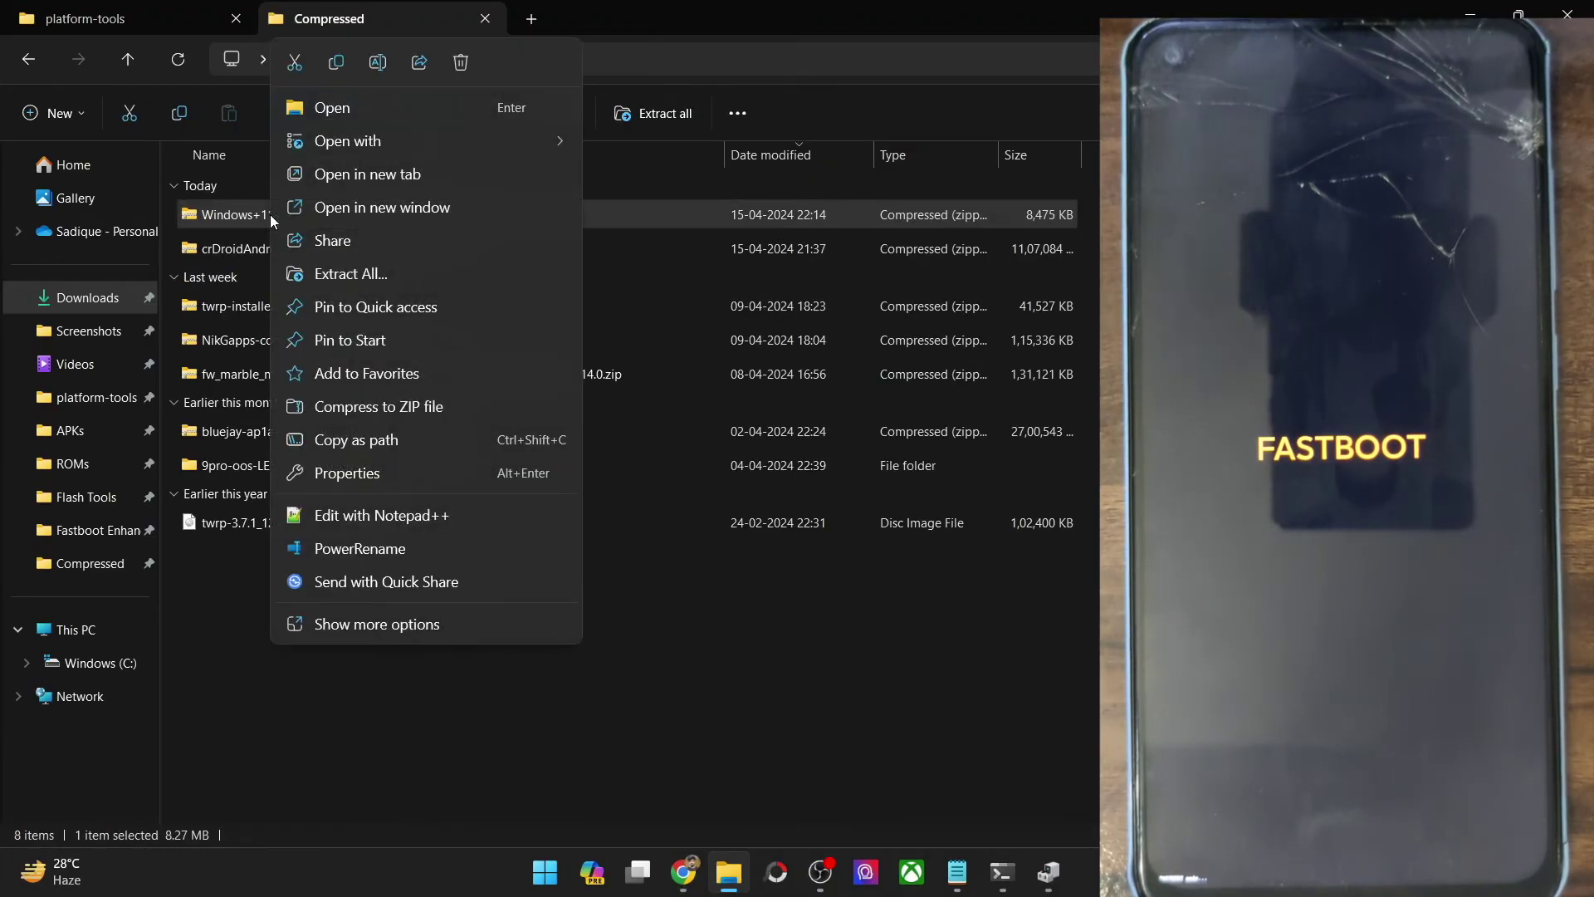
left_click(360, 274)
left_click(980, 646)
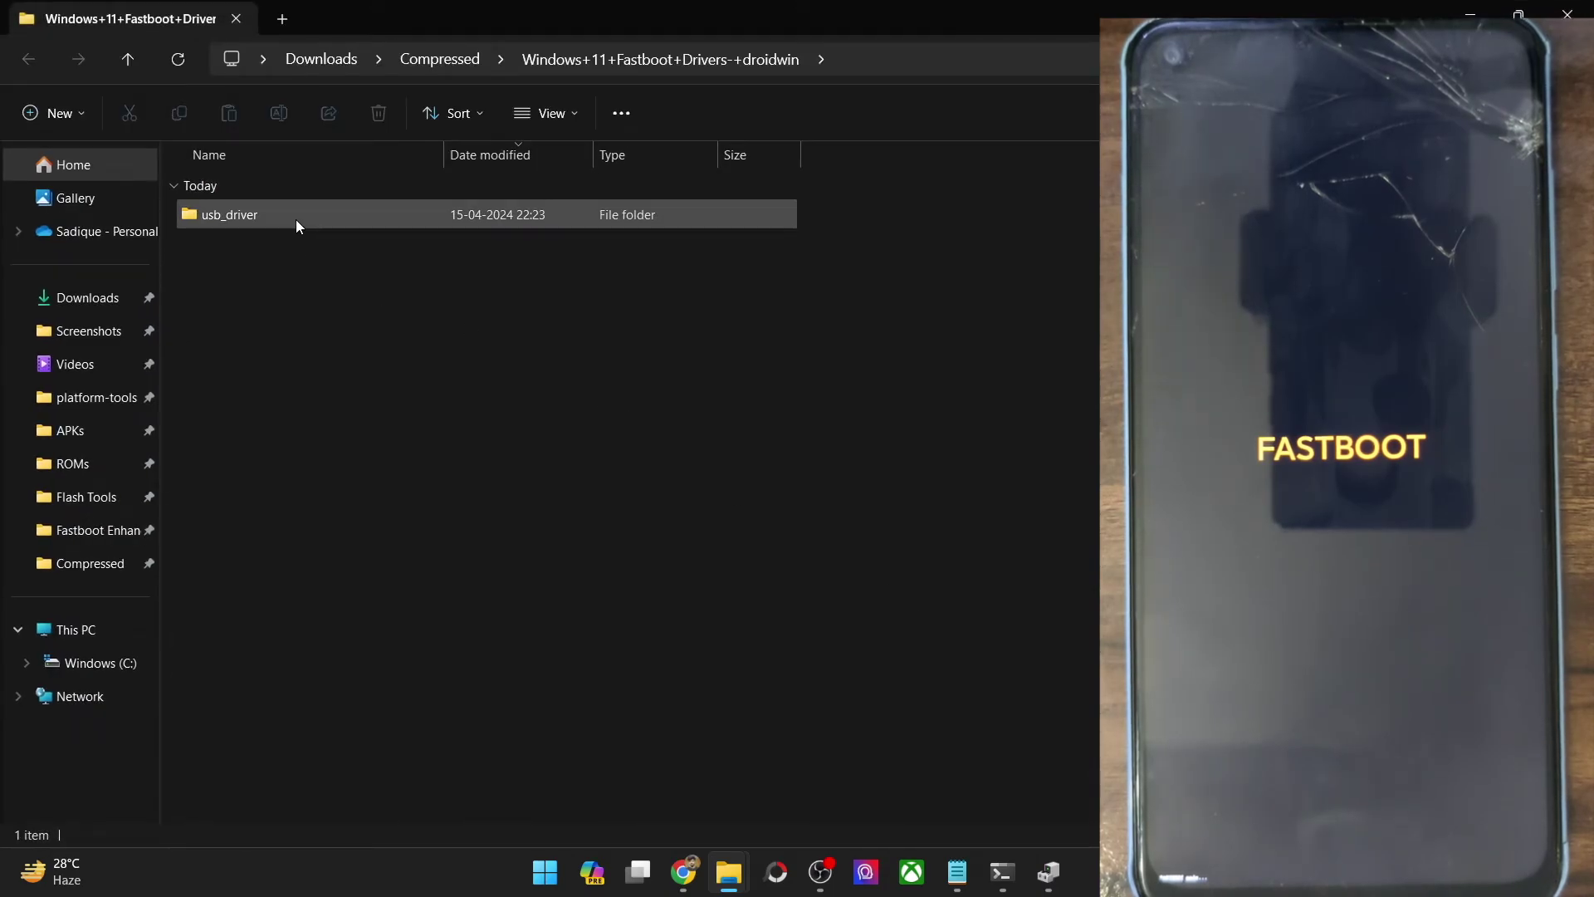
Step: Confirm the extracted usb_driver folder contains android_winusb.inf, then close the window
double_click(295, 219)
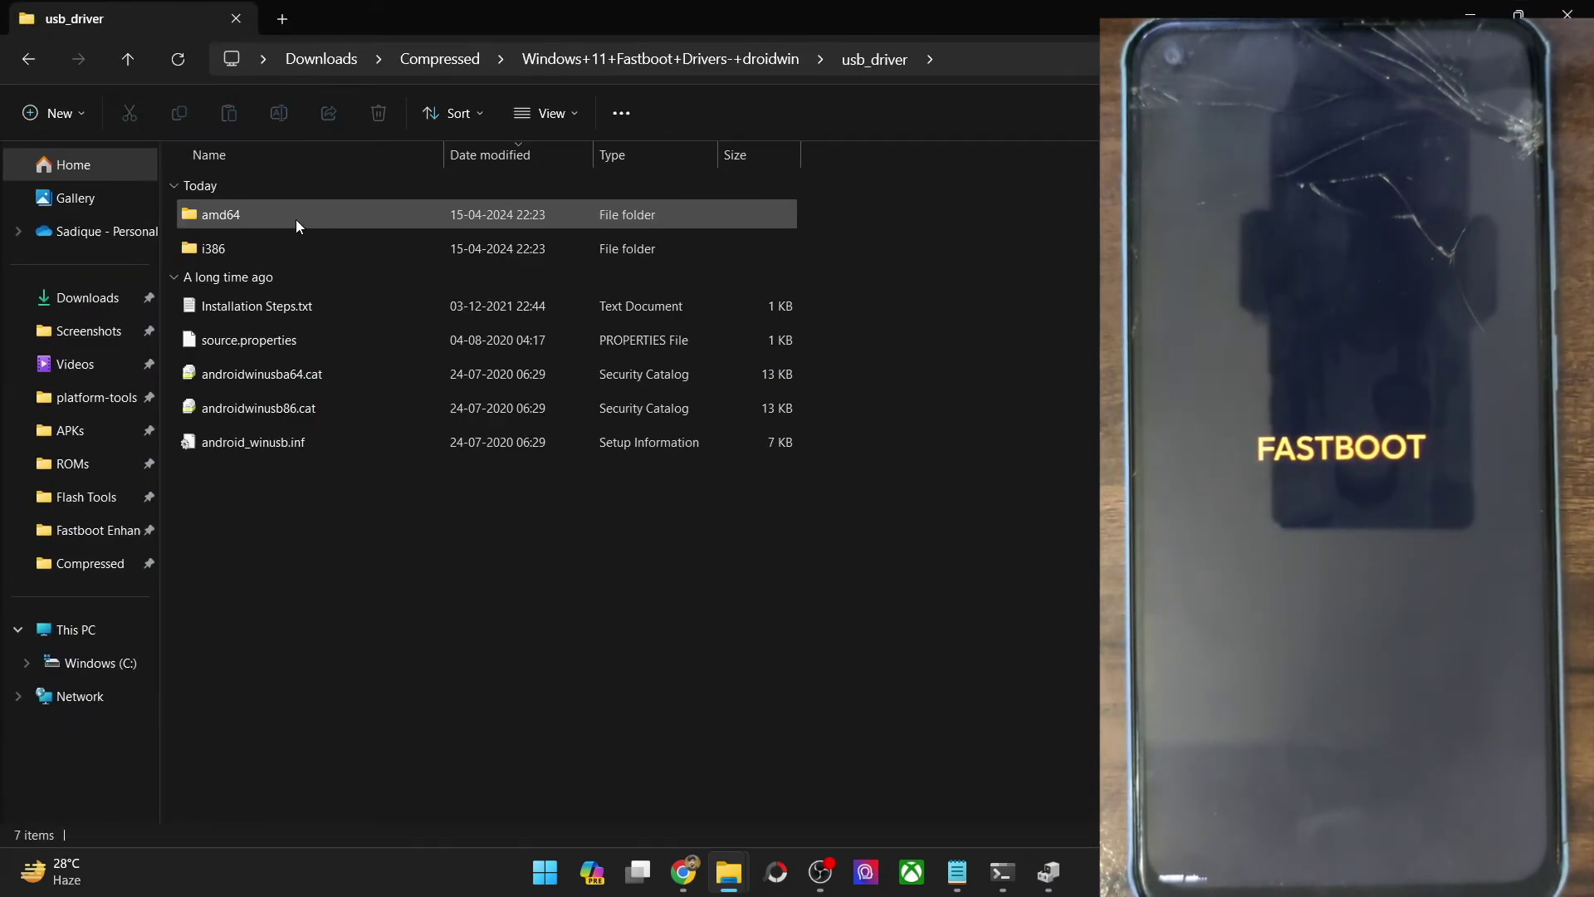
left_click(316, 450)
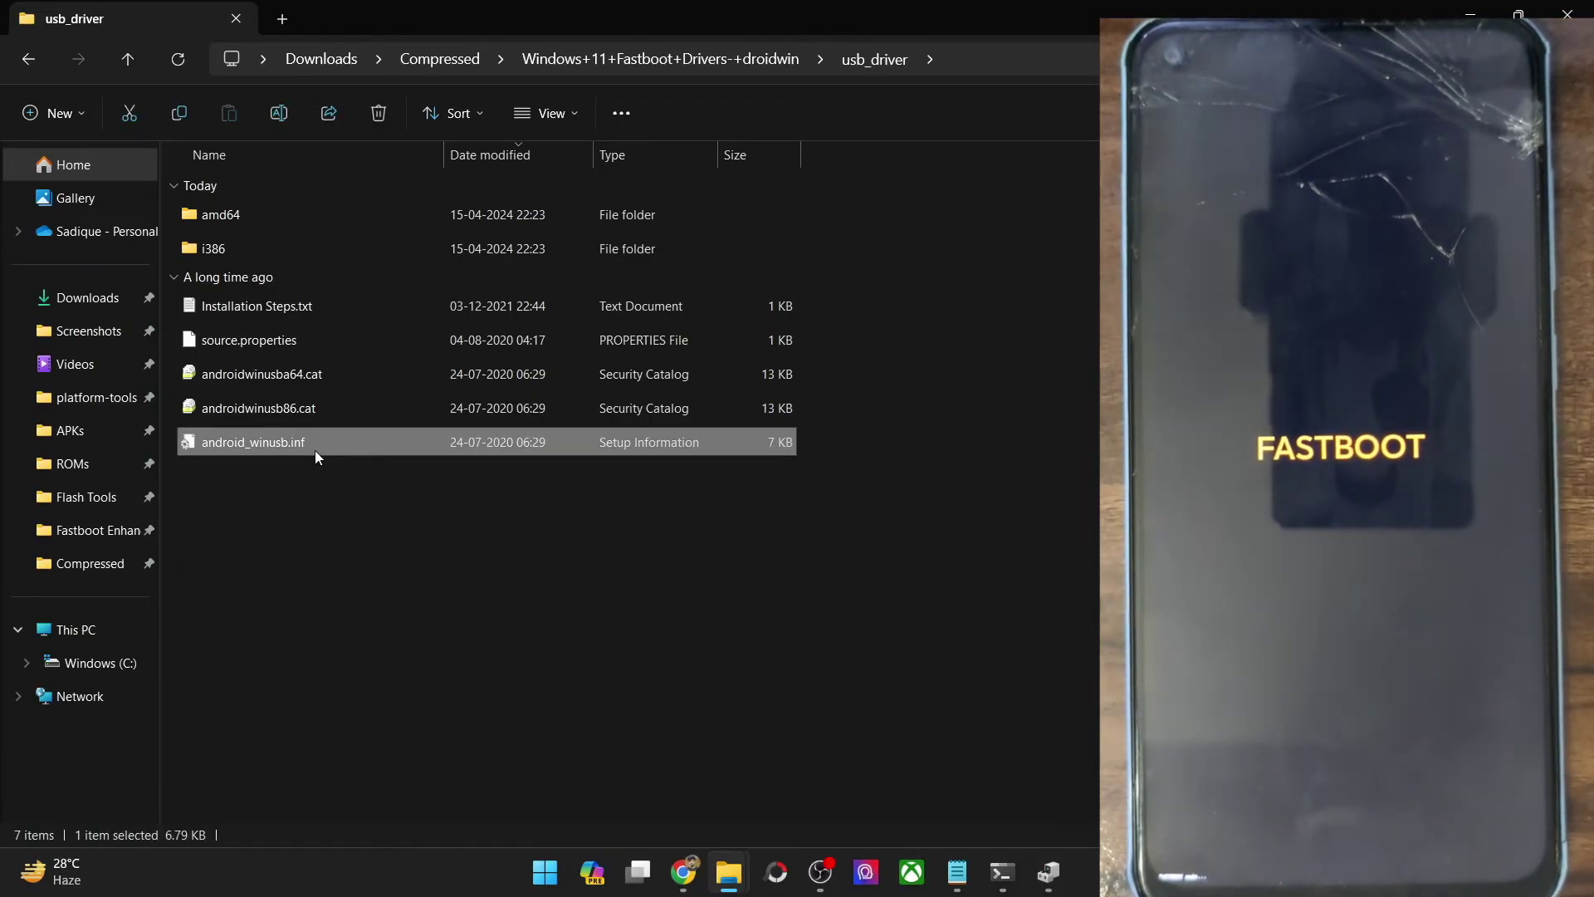
left_click(1585, 8)
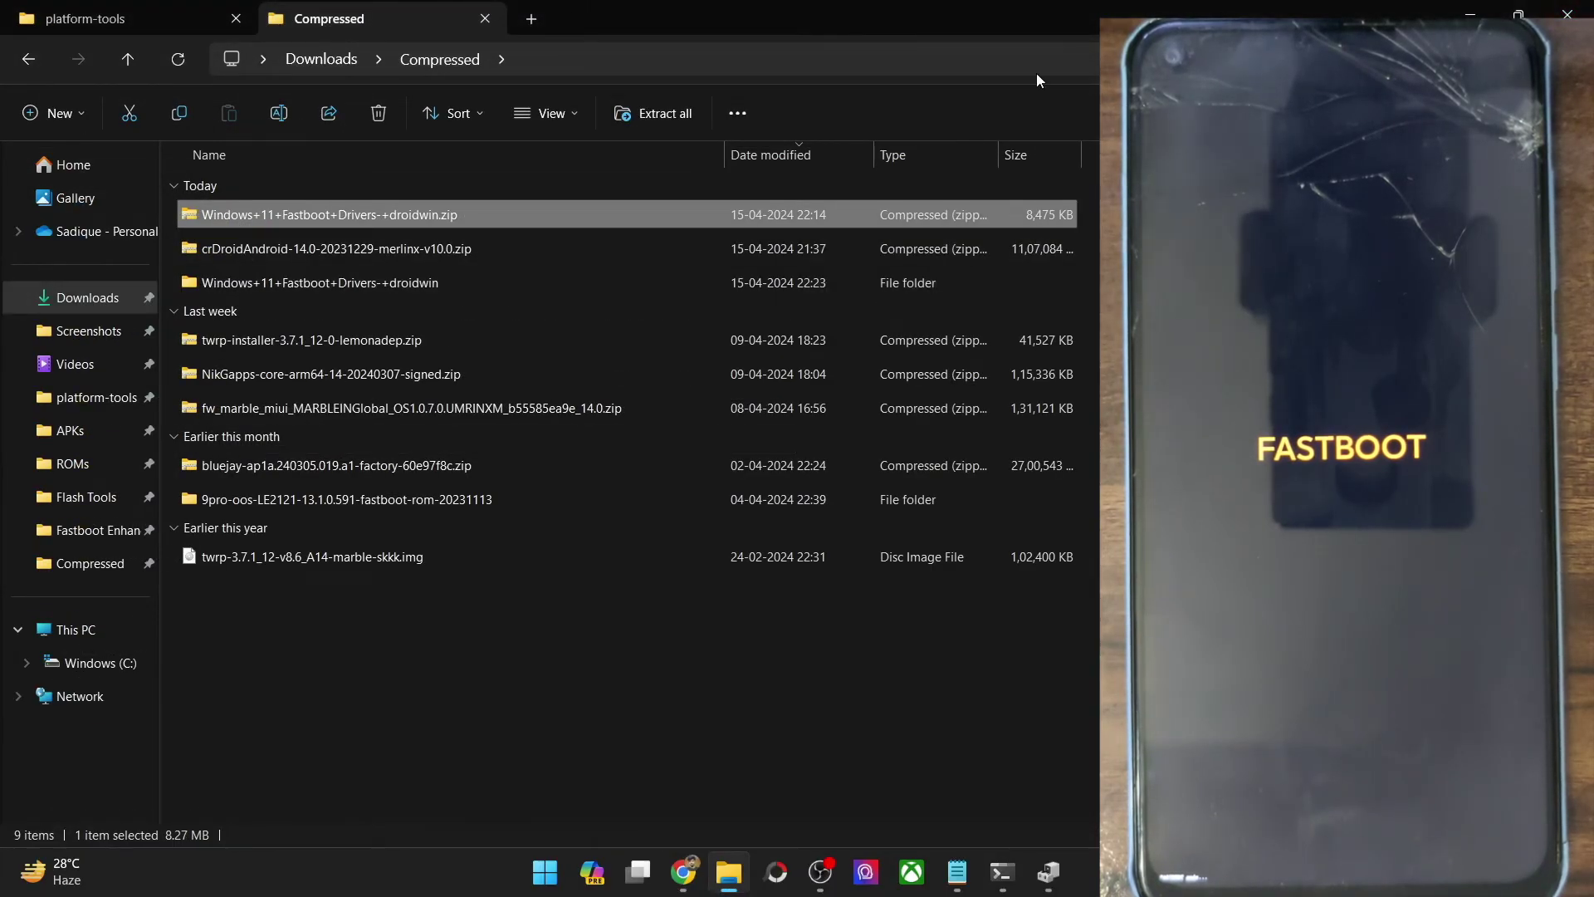
Step: Scroll the droidwin article to steps 6–8, then bring up Device Manager from the taskbar
left_click(683, 873)
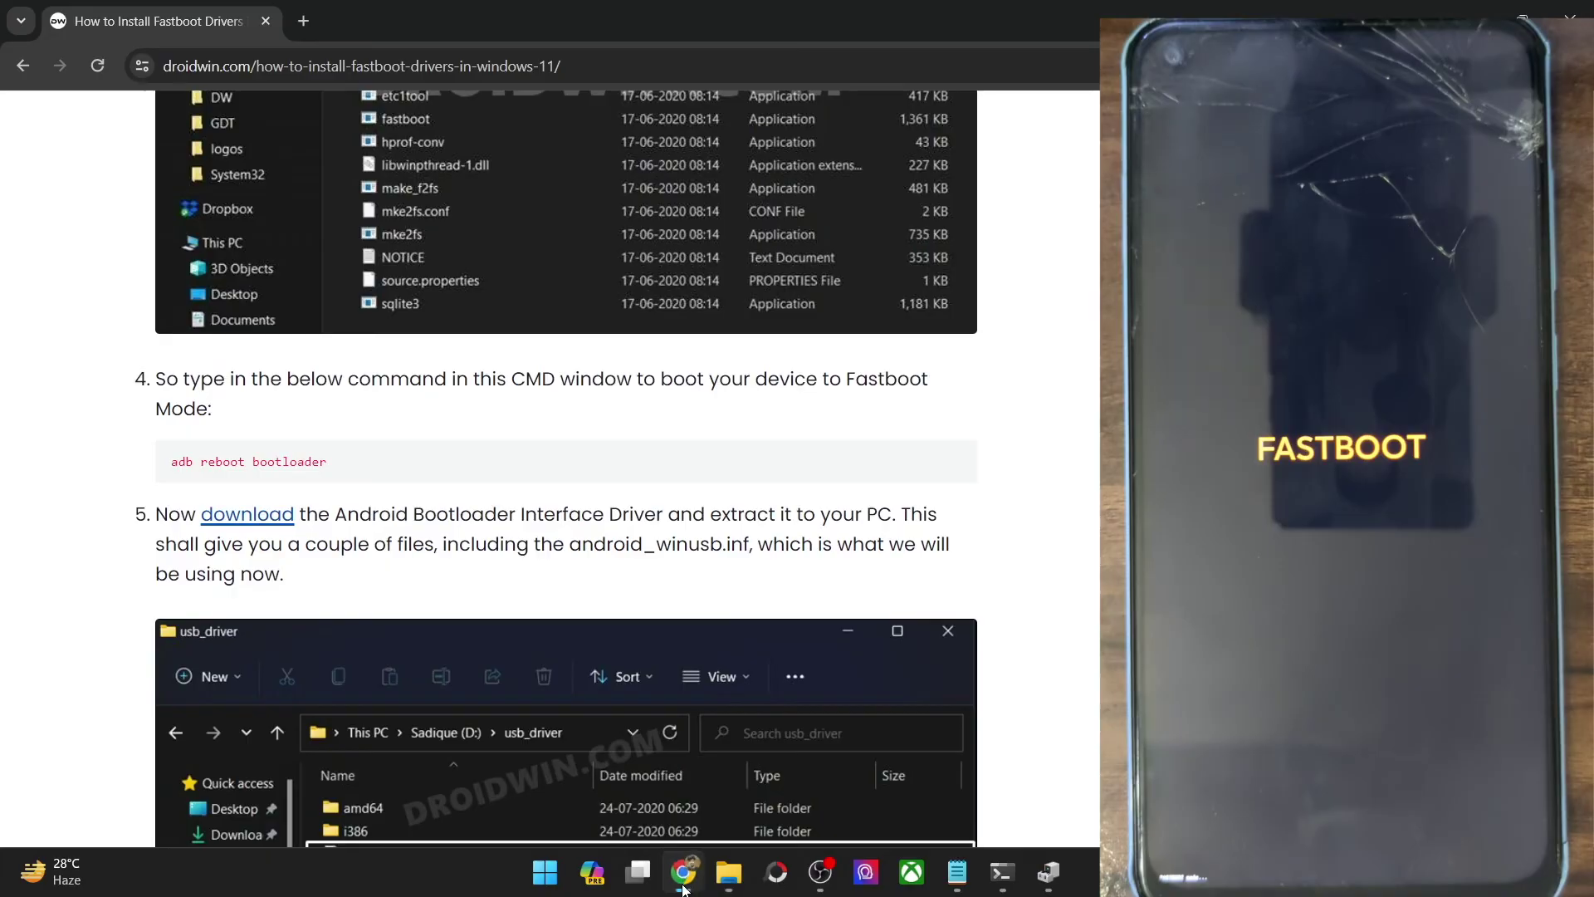
scroll(509, 598, "down", 7)
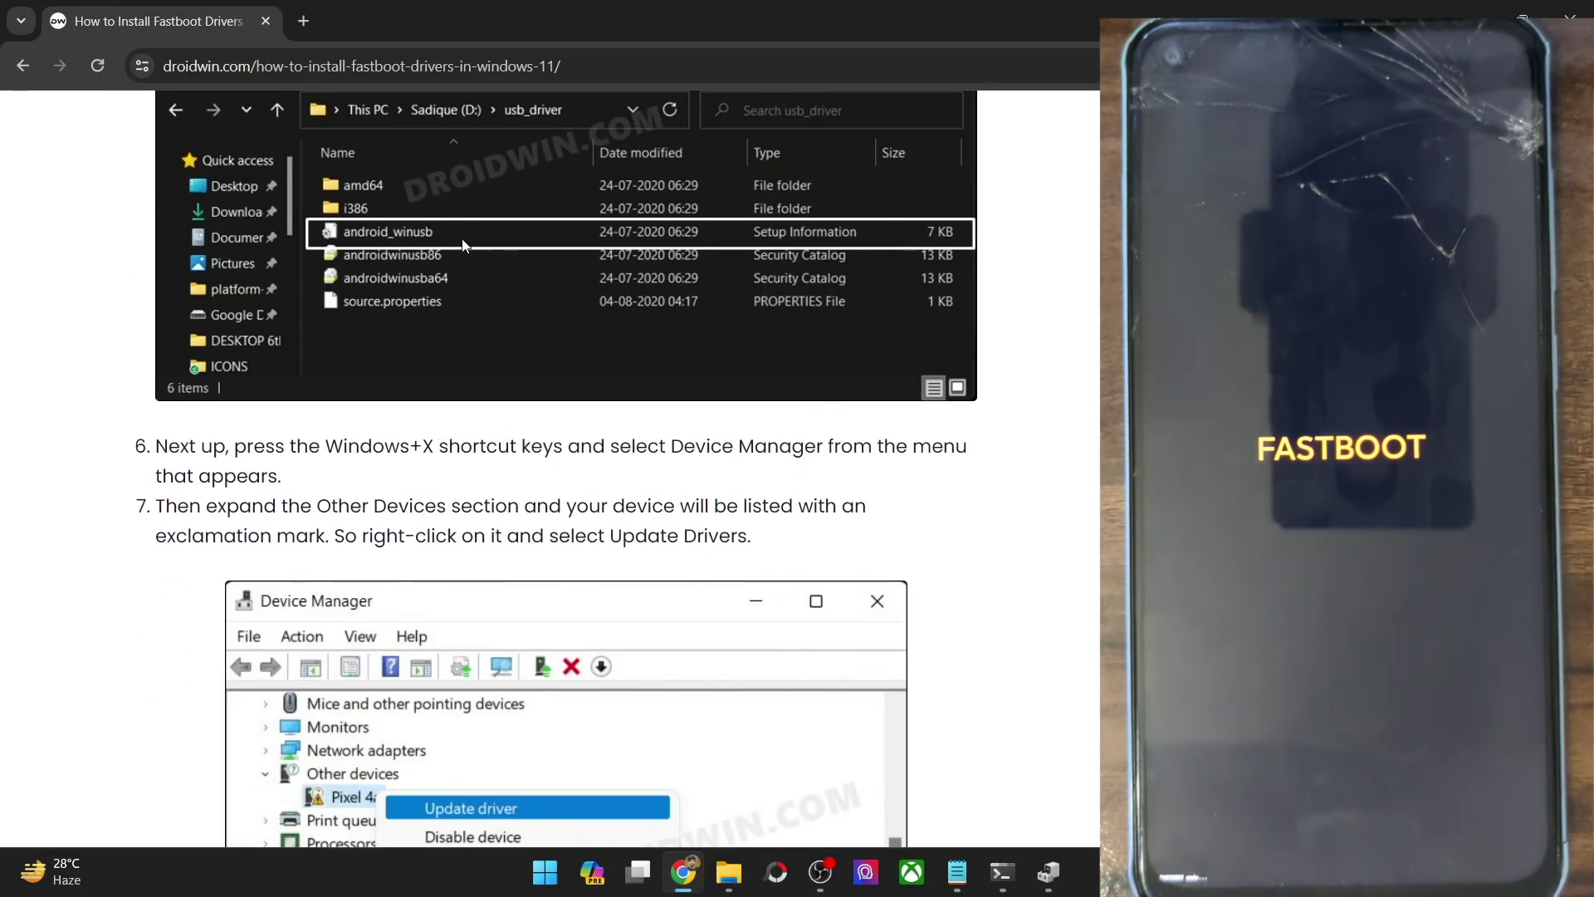
scroll(461, 237, "down", 5)
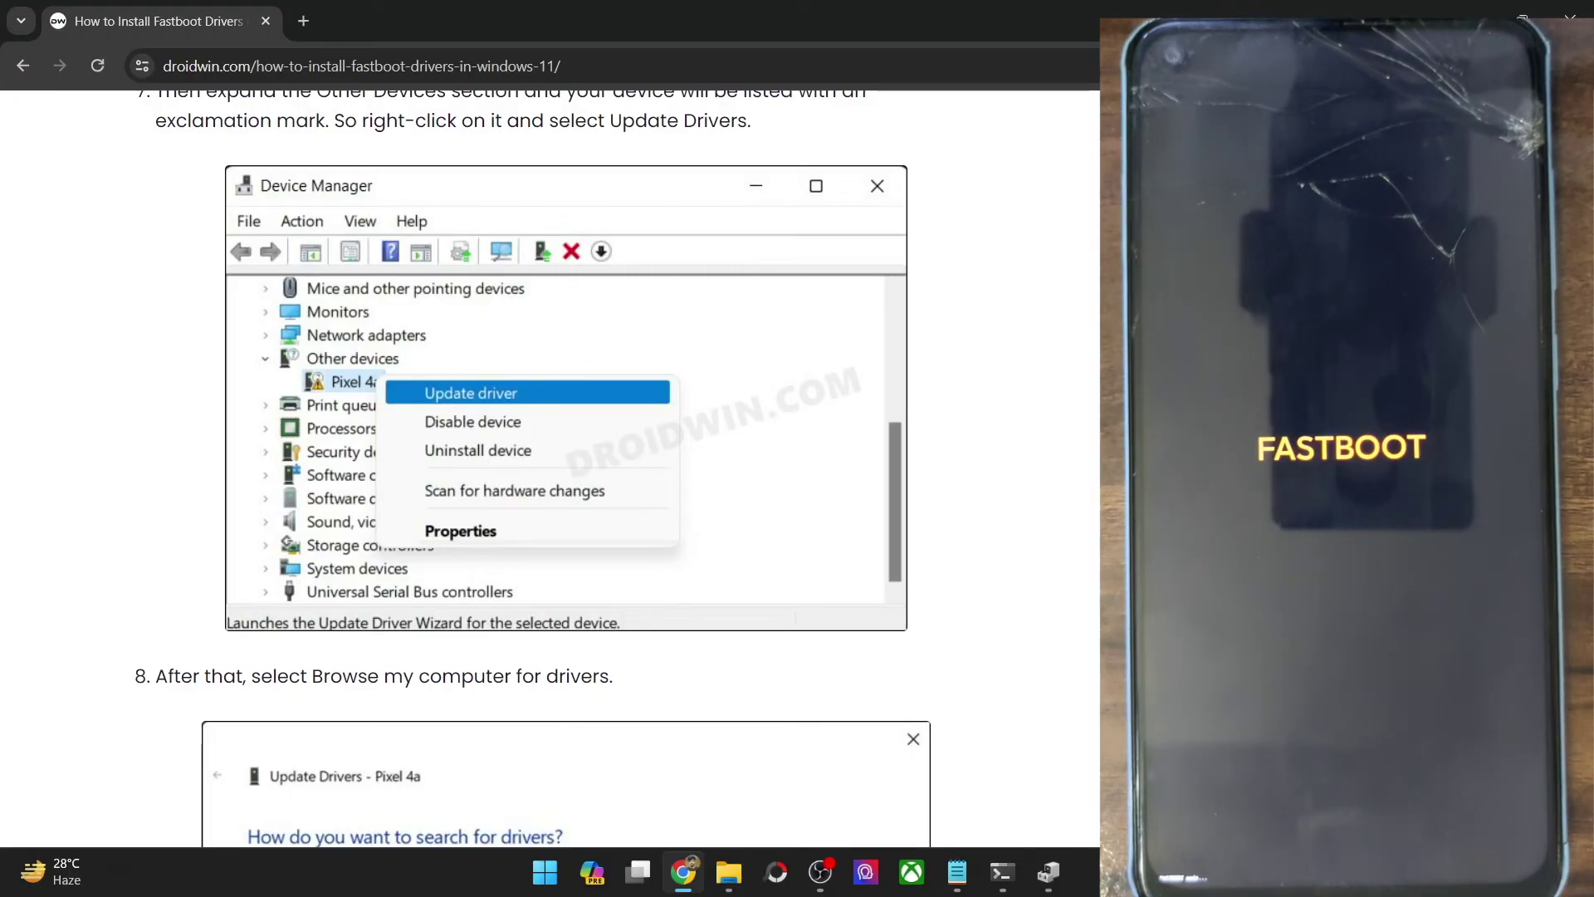
left_click(1046, 885)
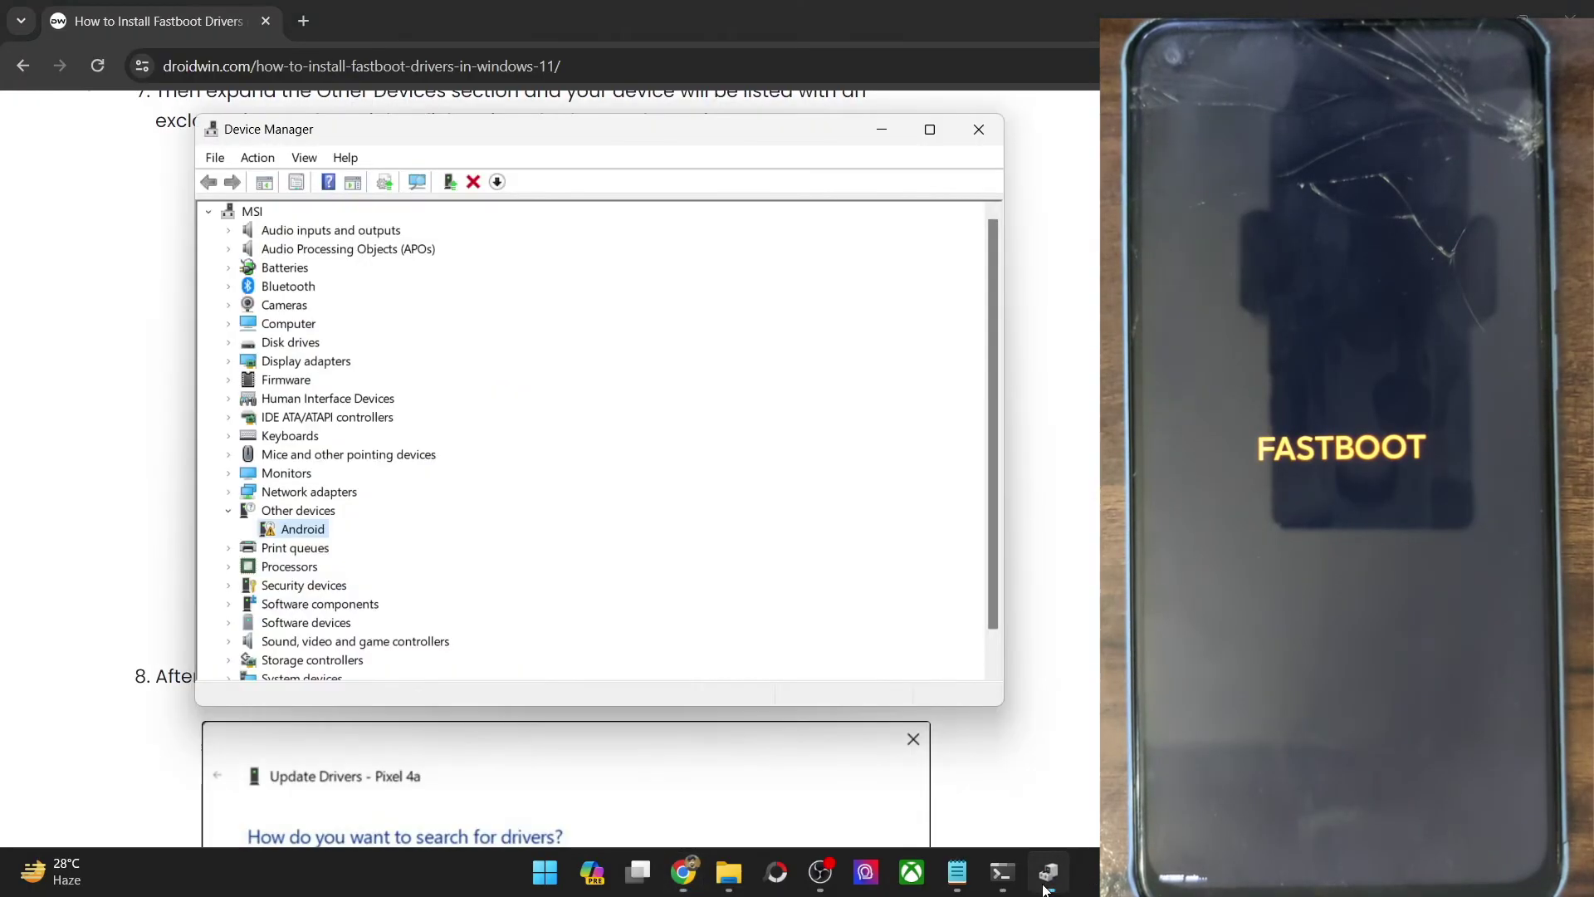
Step: Start a driver update for the 'Android' device, picking from a list with Have Disk
right_click(319, 535)
left_click(349, 531)
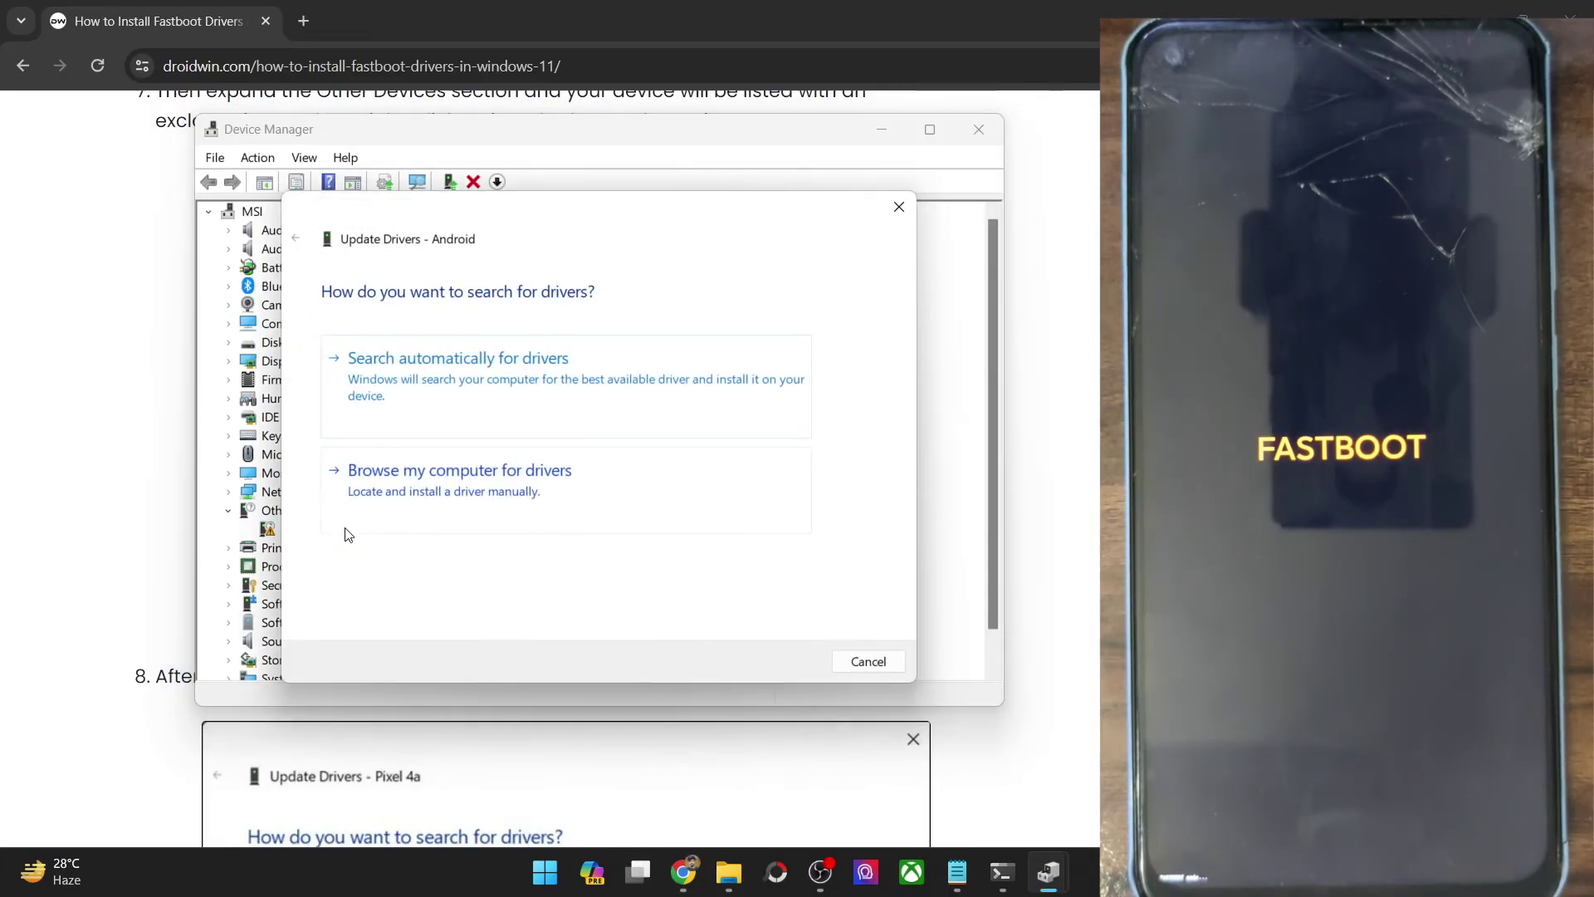
left_click(440, 486)
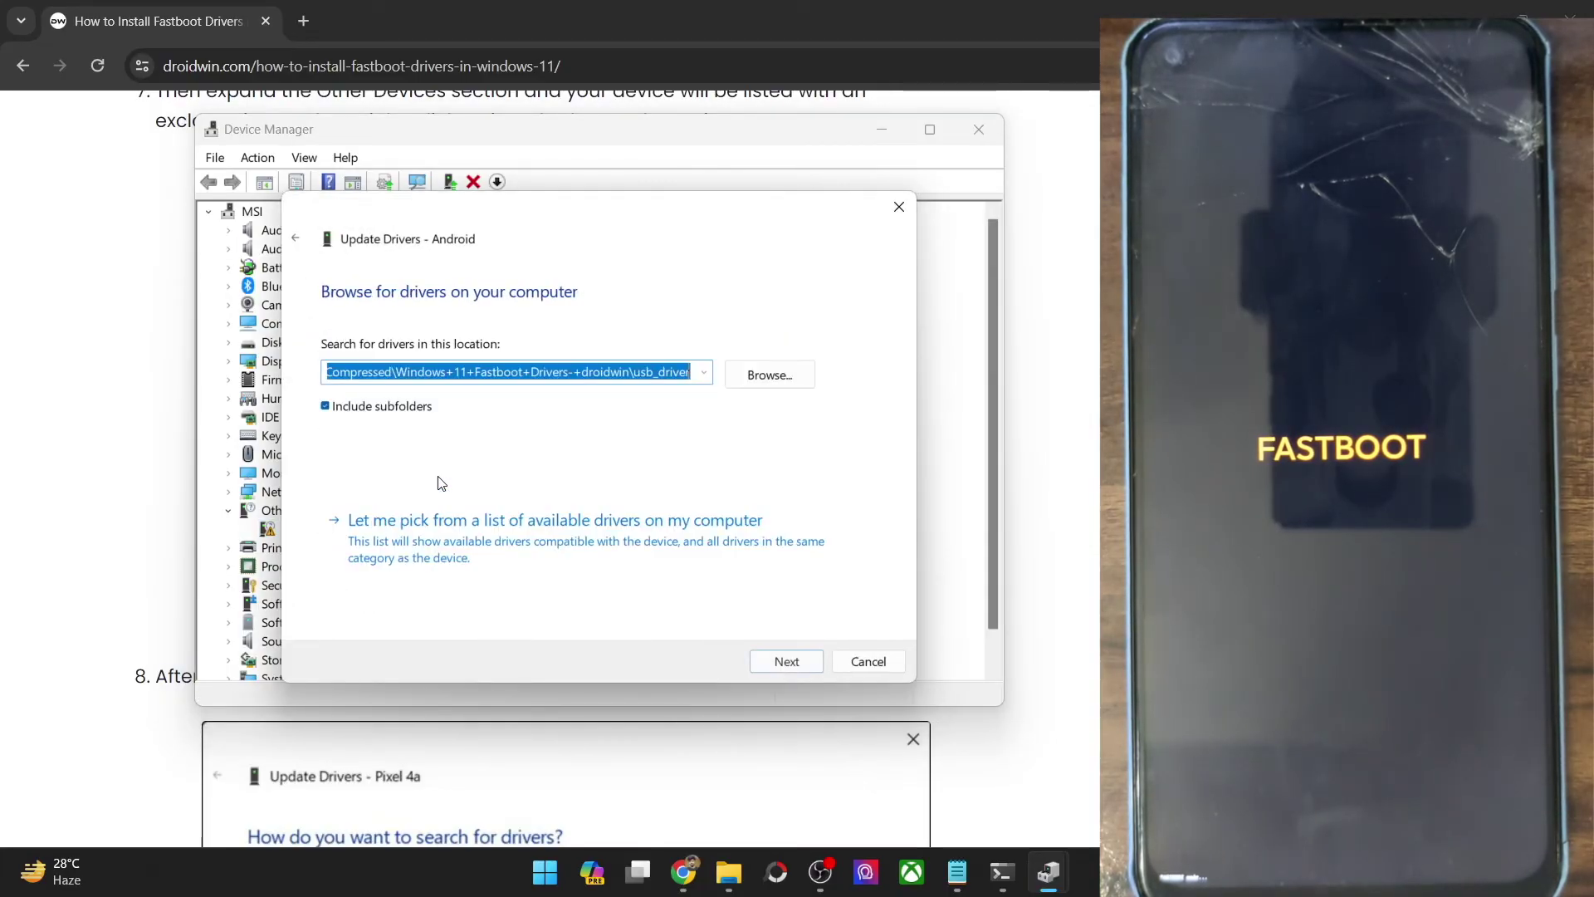
left_click(461, 541)
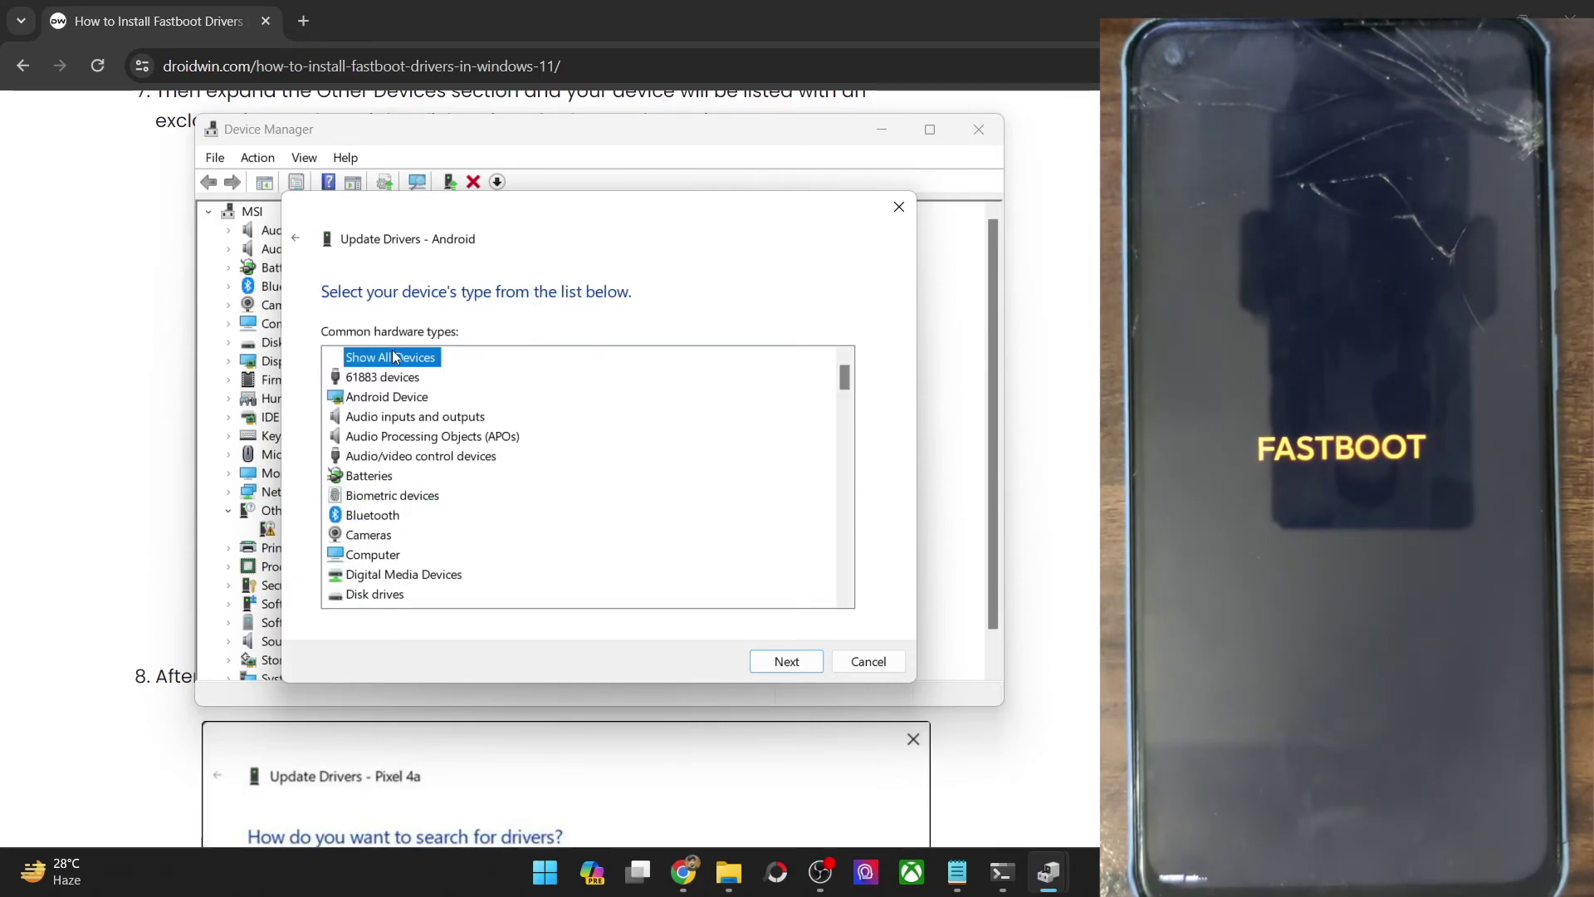
left_click(789, 658)
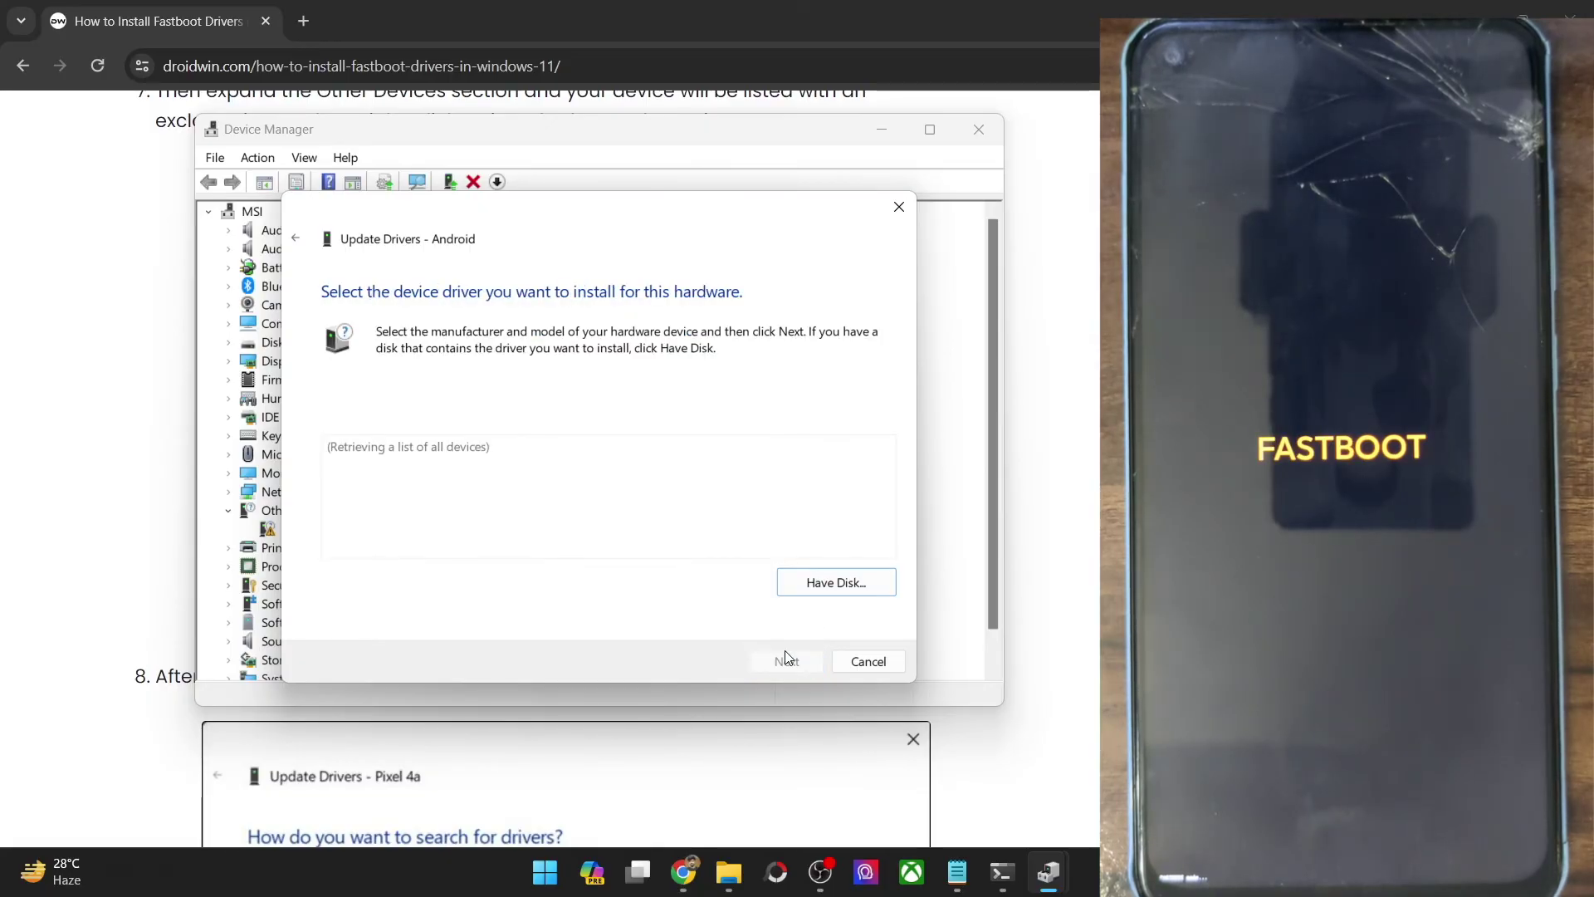
left_click(816, 585)
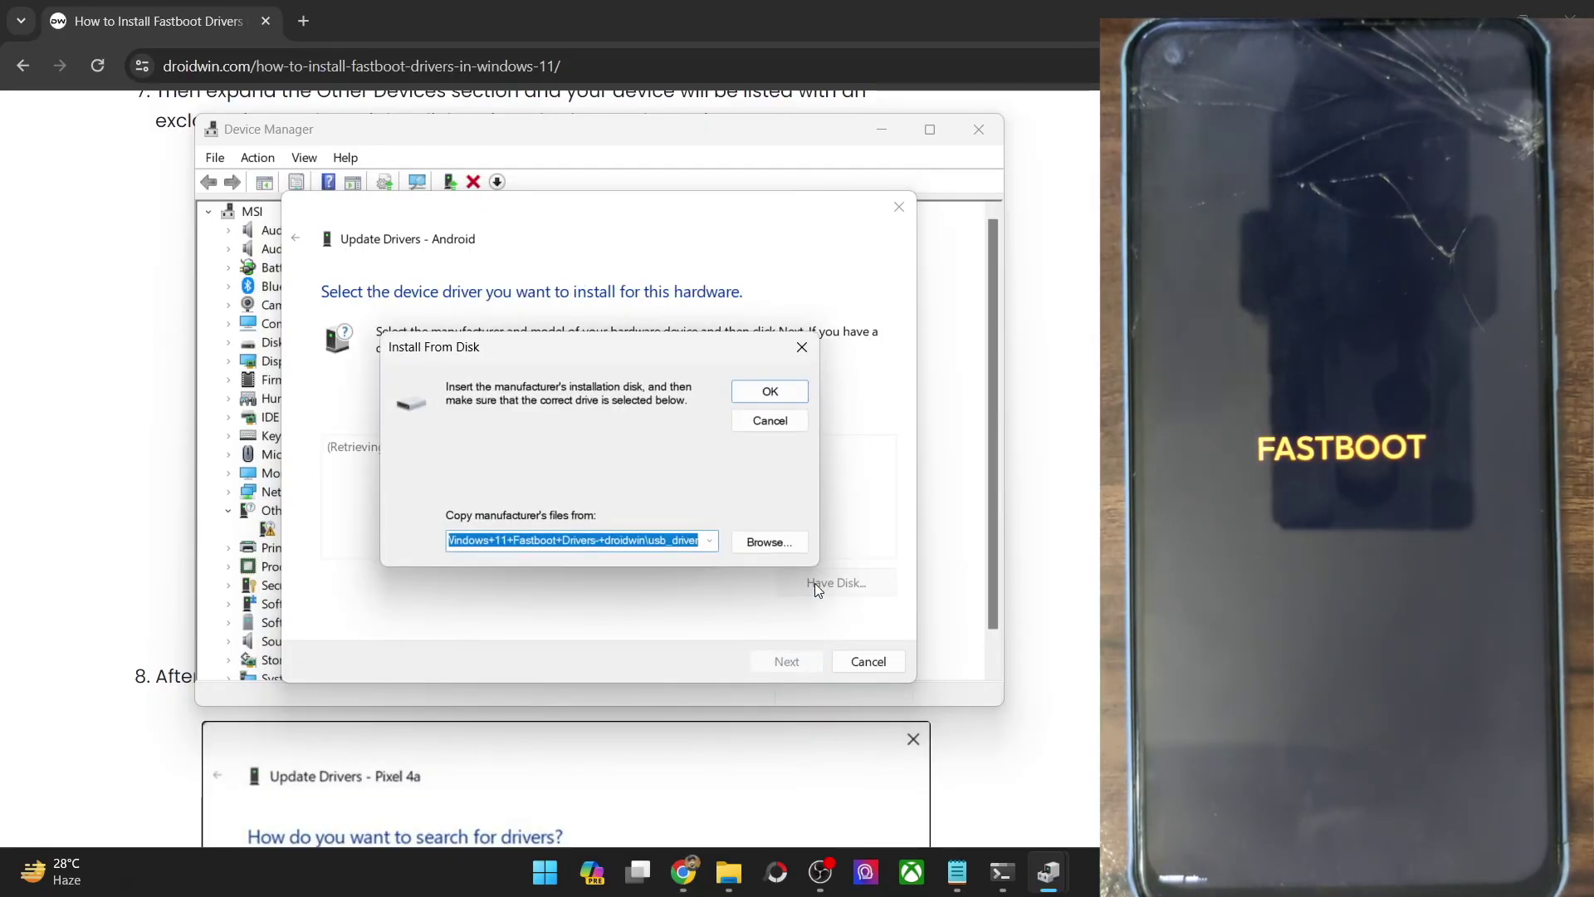
left_click(779, 545)
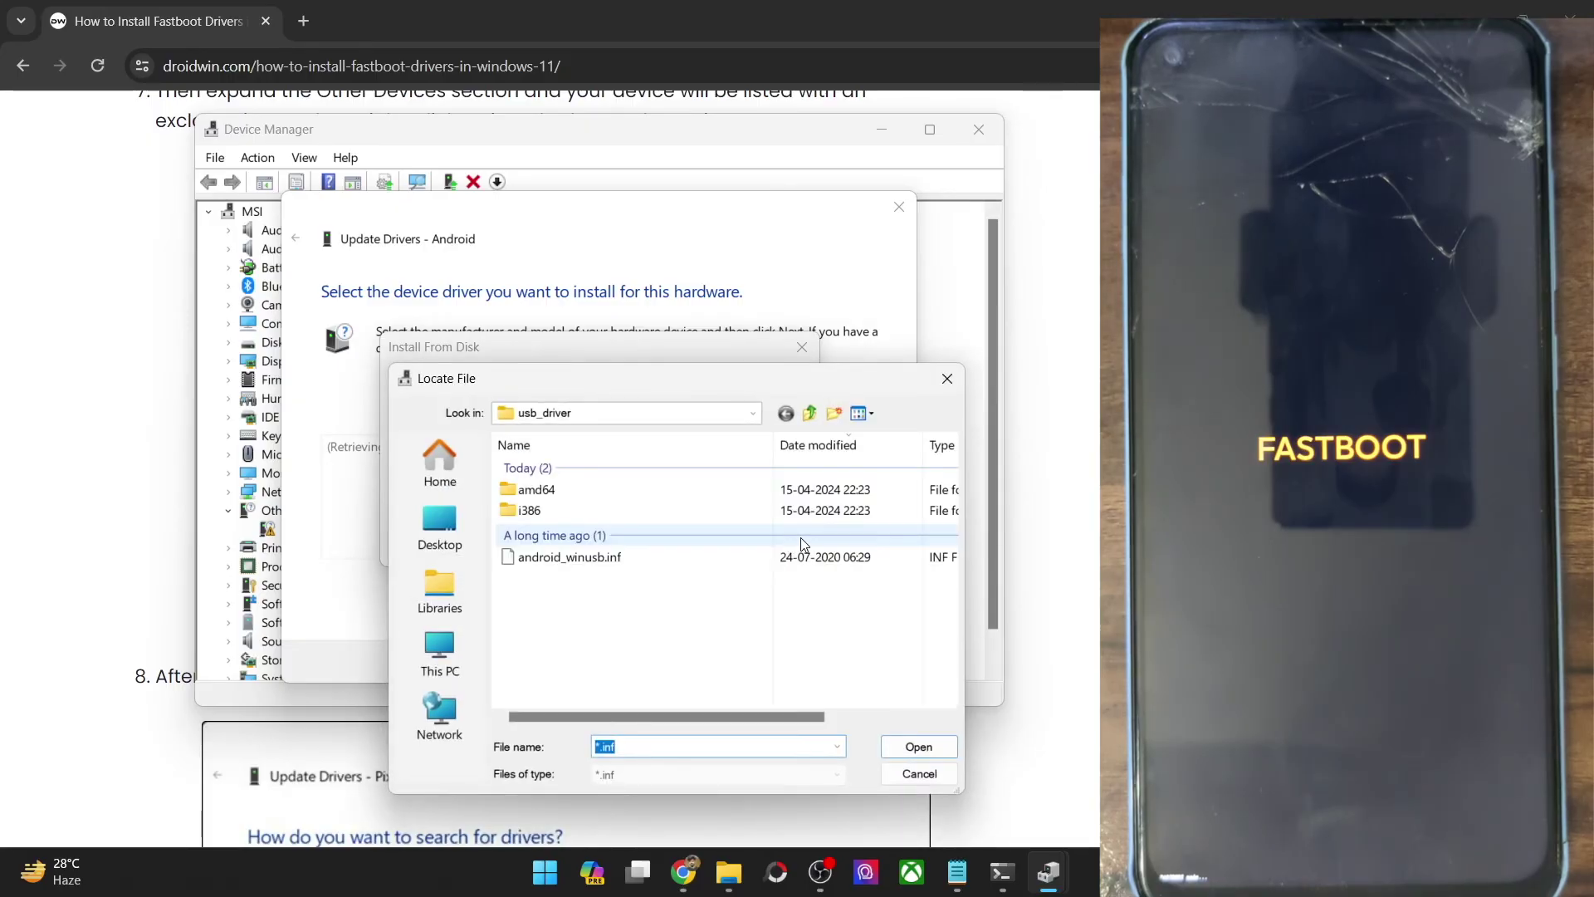
Step: Load android_winusb.inf from Downloads\Compressed\fastboot drivers\usb_driver as the driver source
left_click(440, 652)
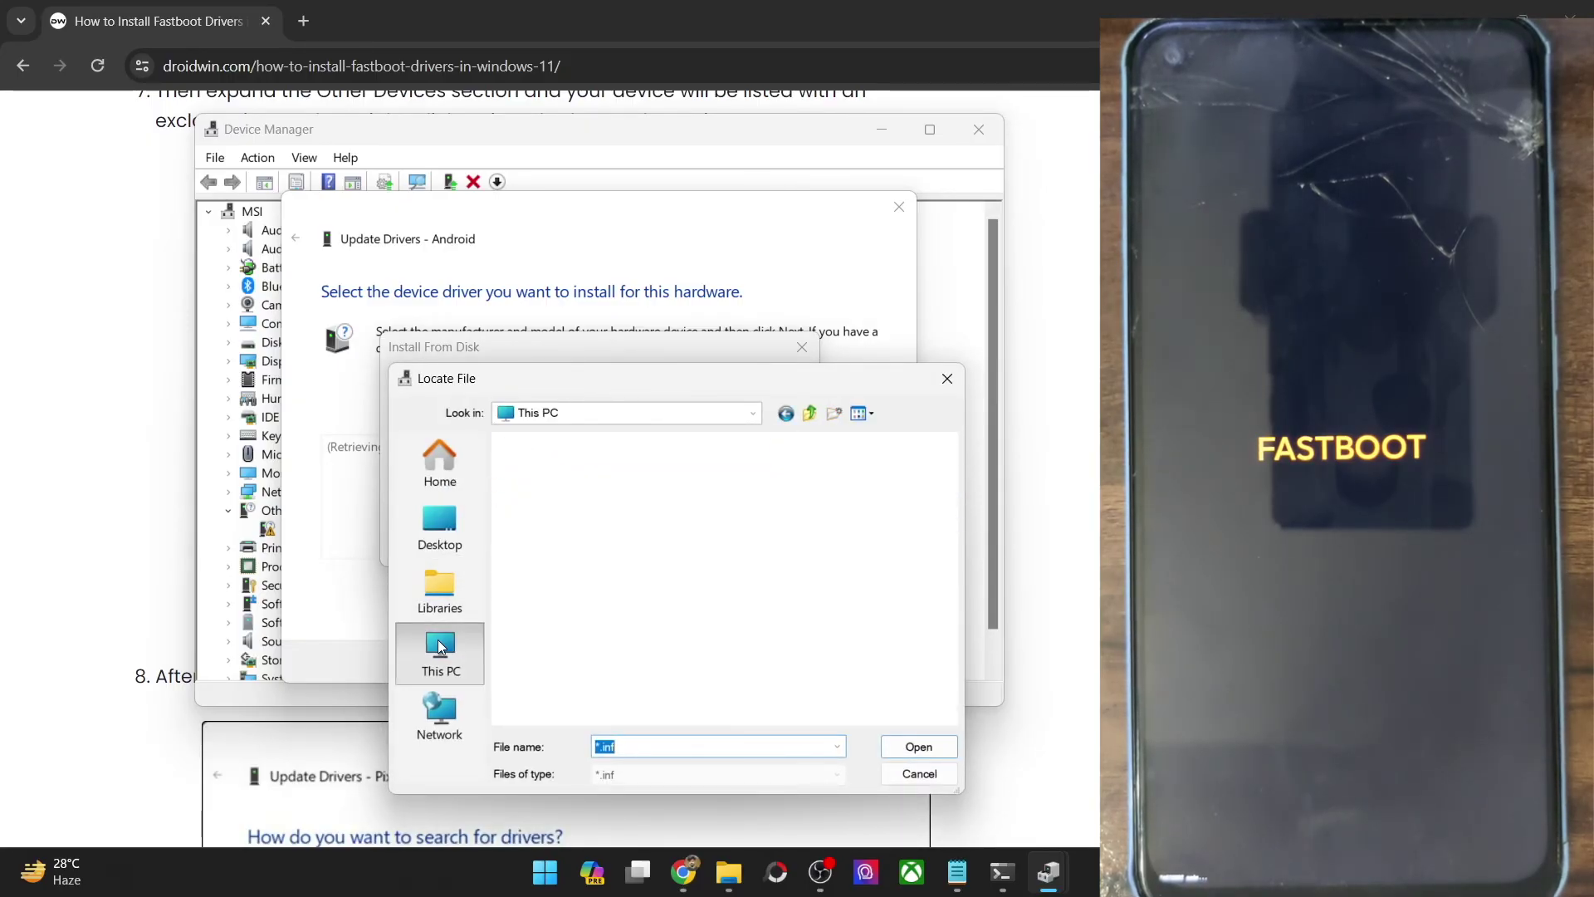
double_click(577, 508)
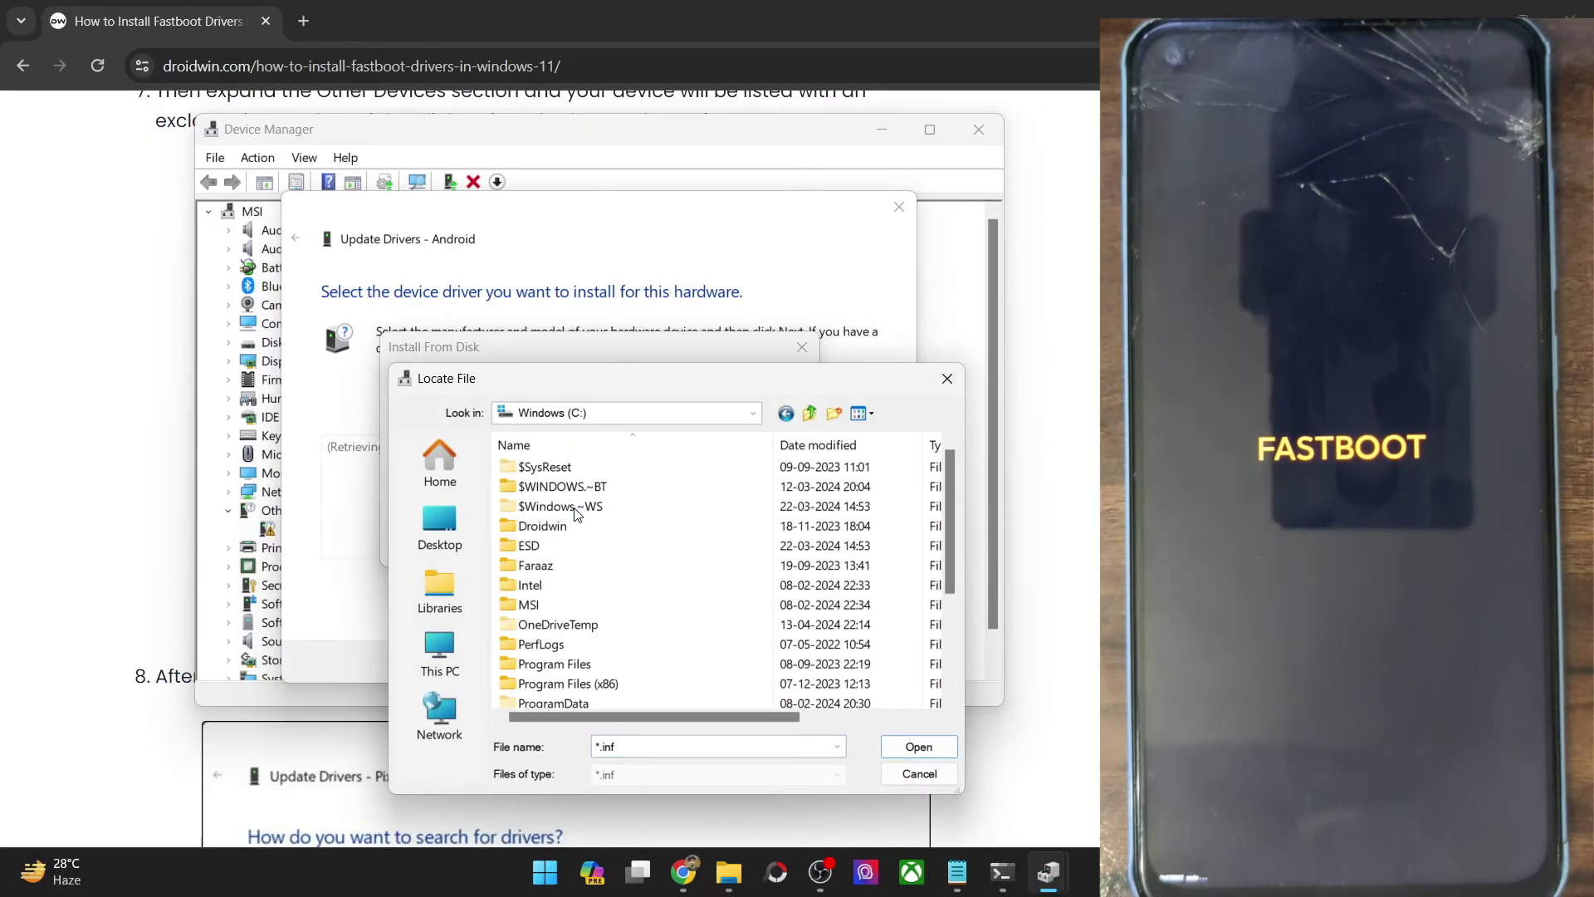
left_click(452, 664)
left_click(443, 486)
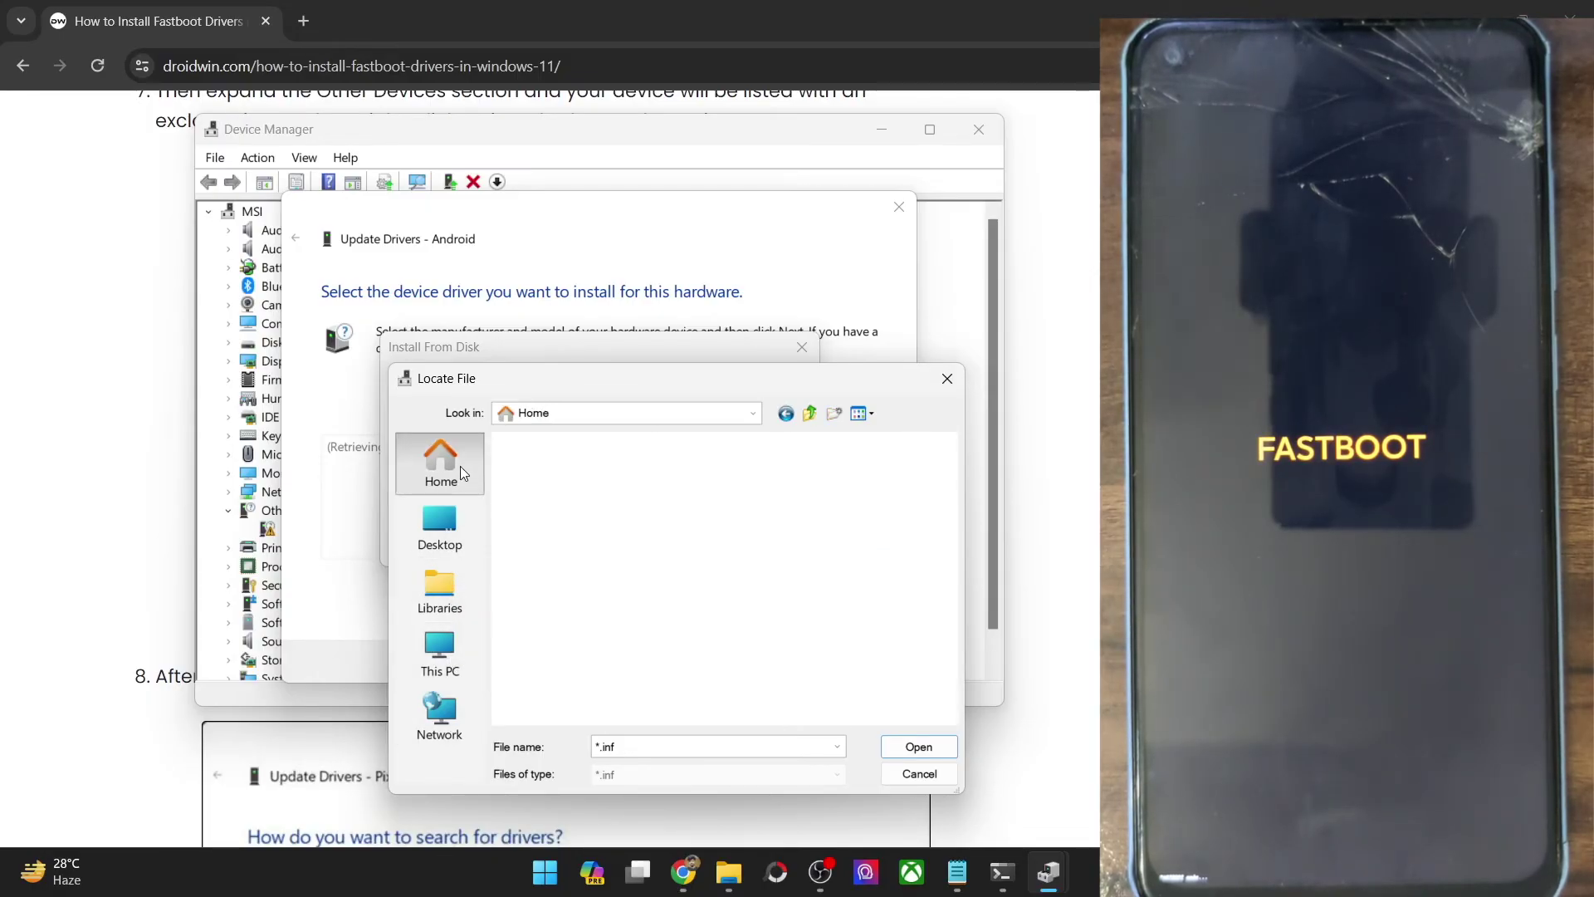
double_click(572, 488)
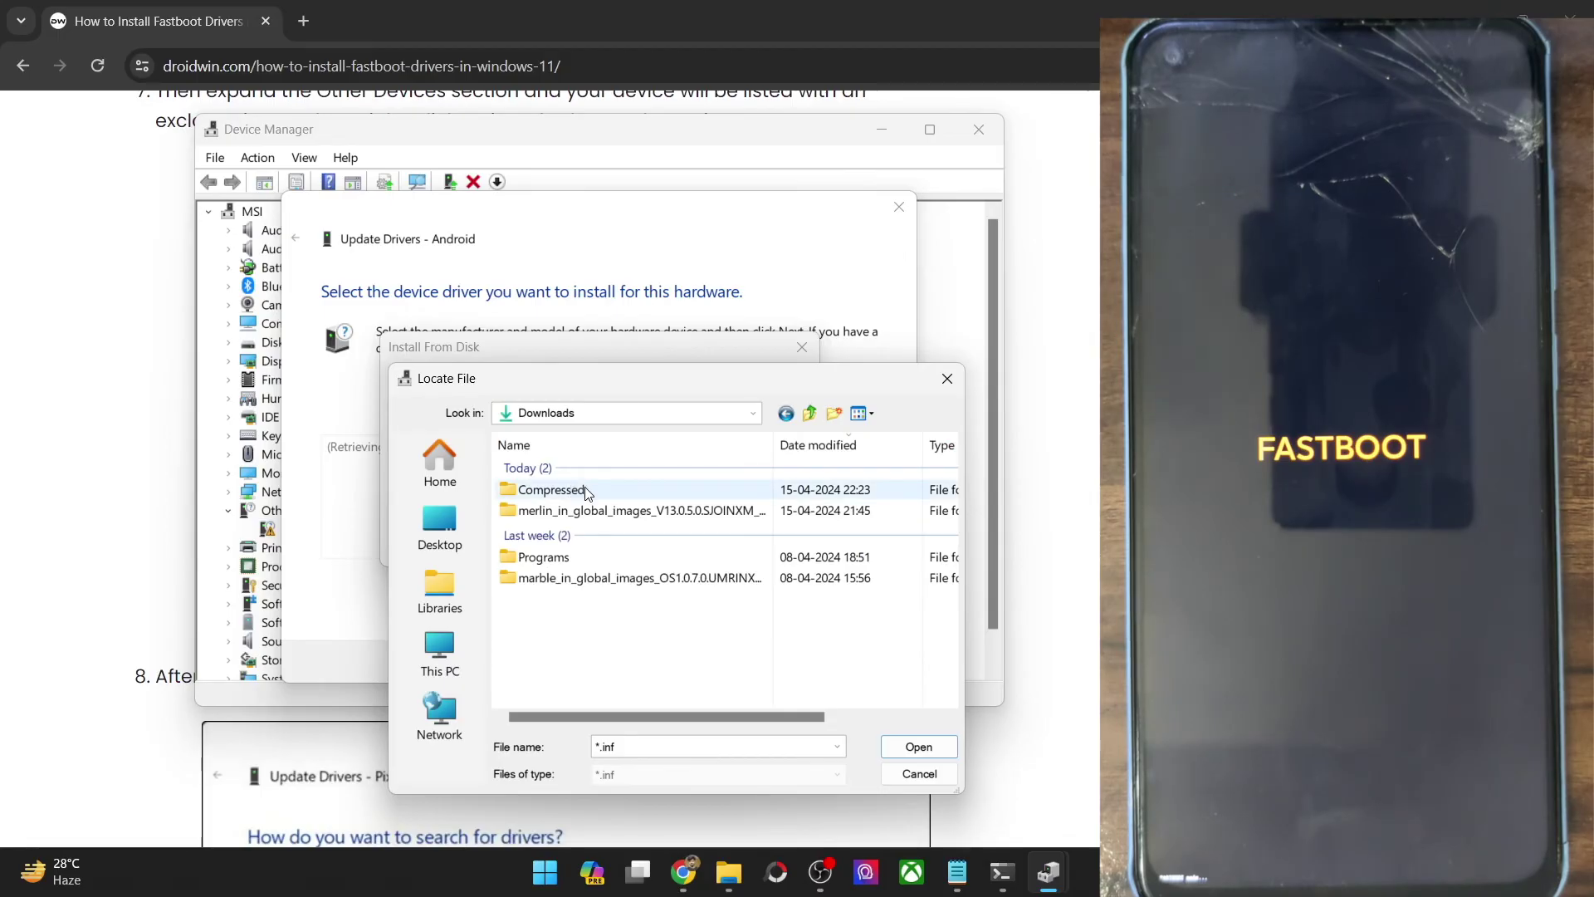
double_click(579, 491)
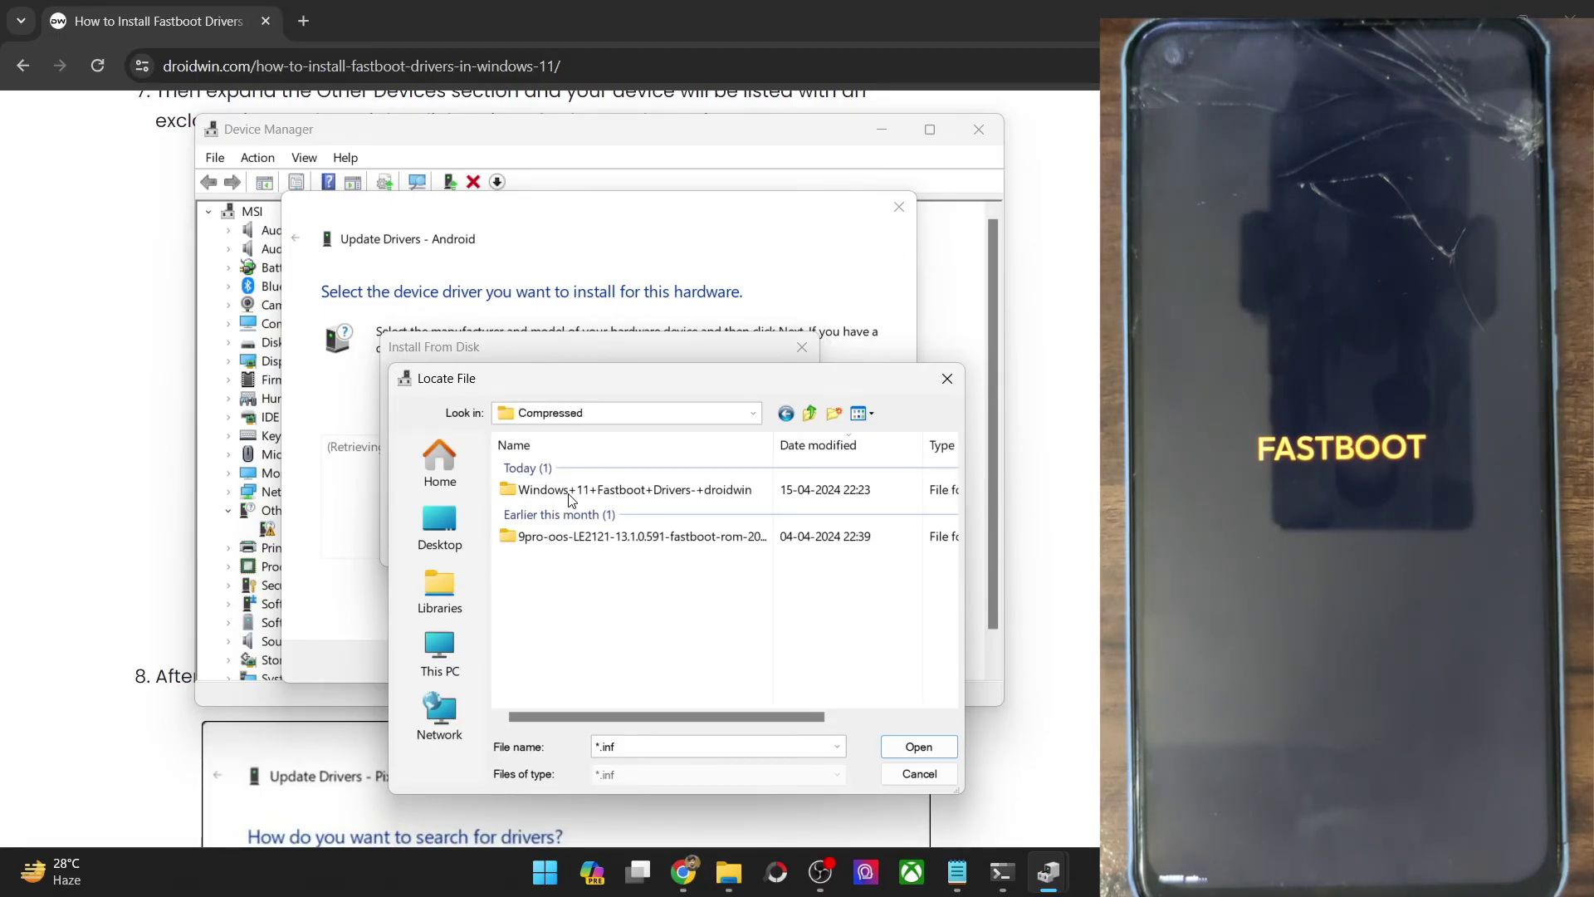
double_click(577, 493)
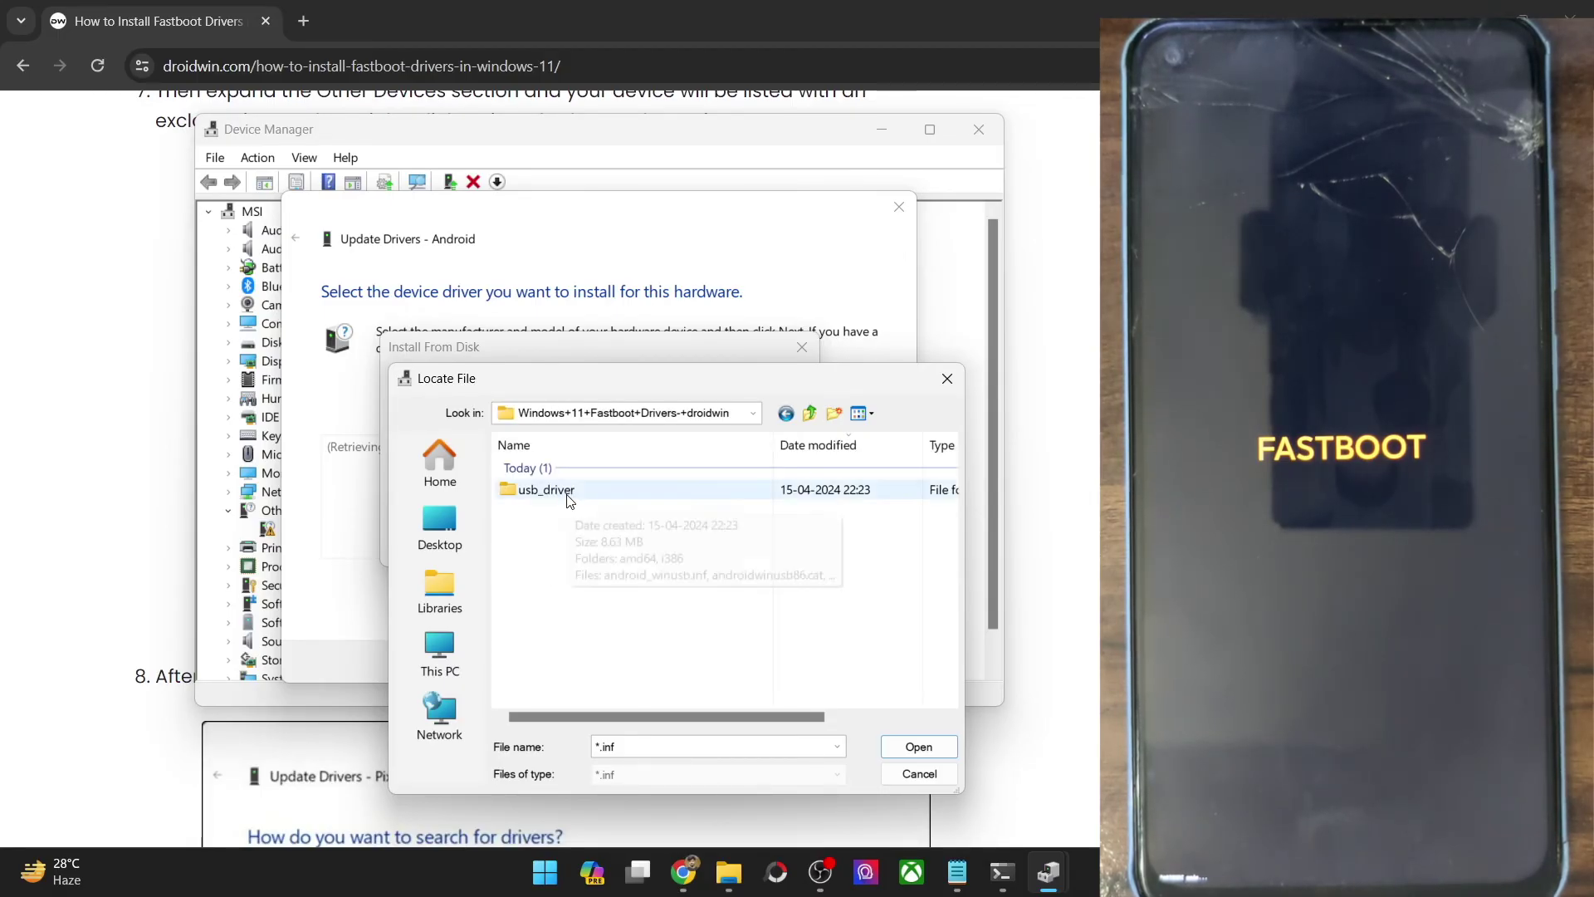
double_click(568, 494)
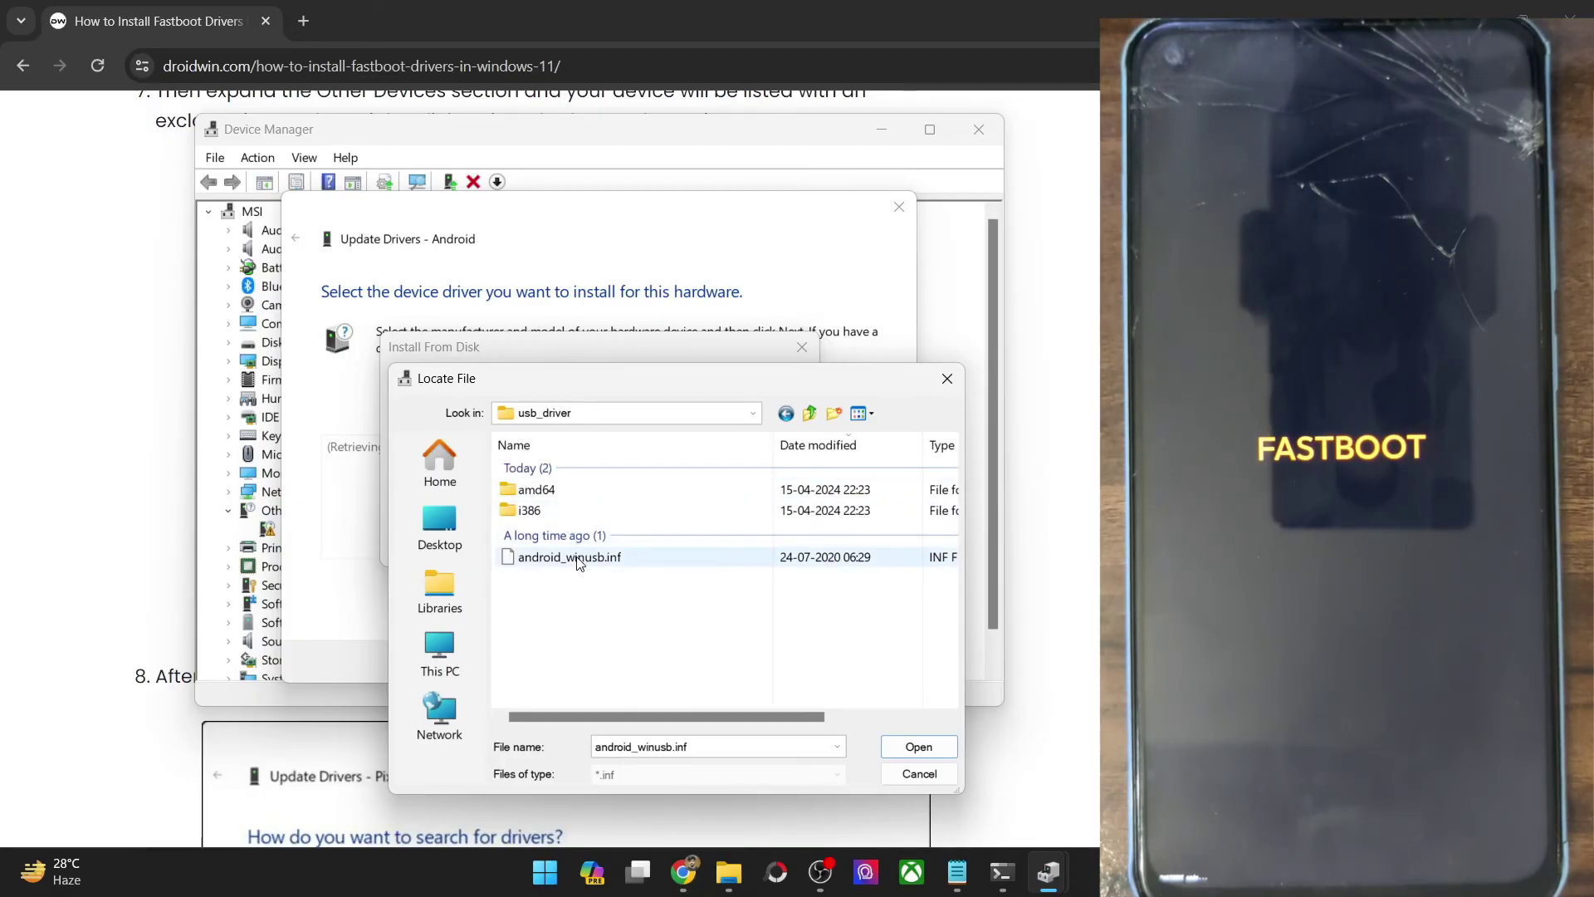
left_click(579, 561)
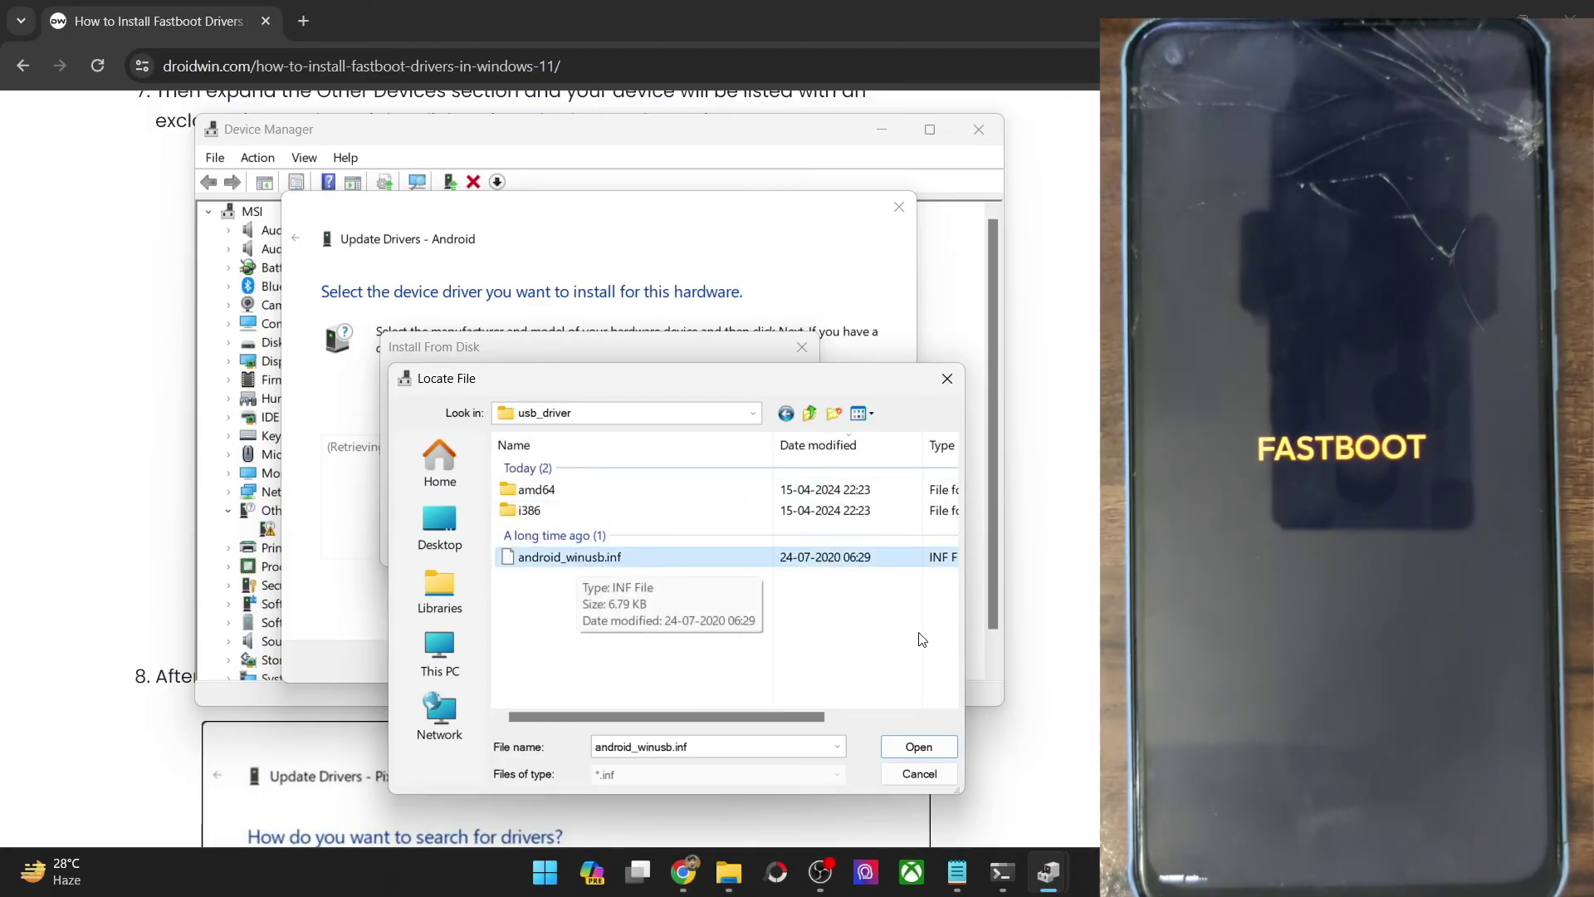
left_click(910, 751)
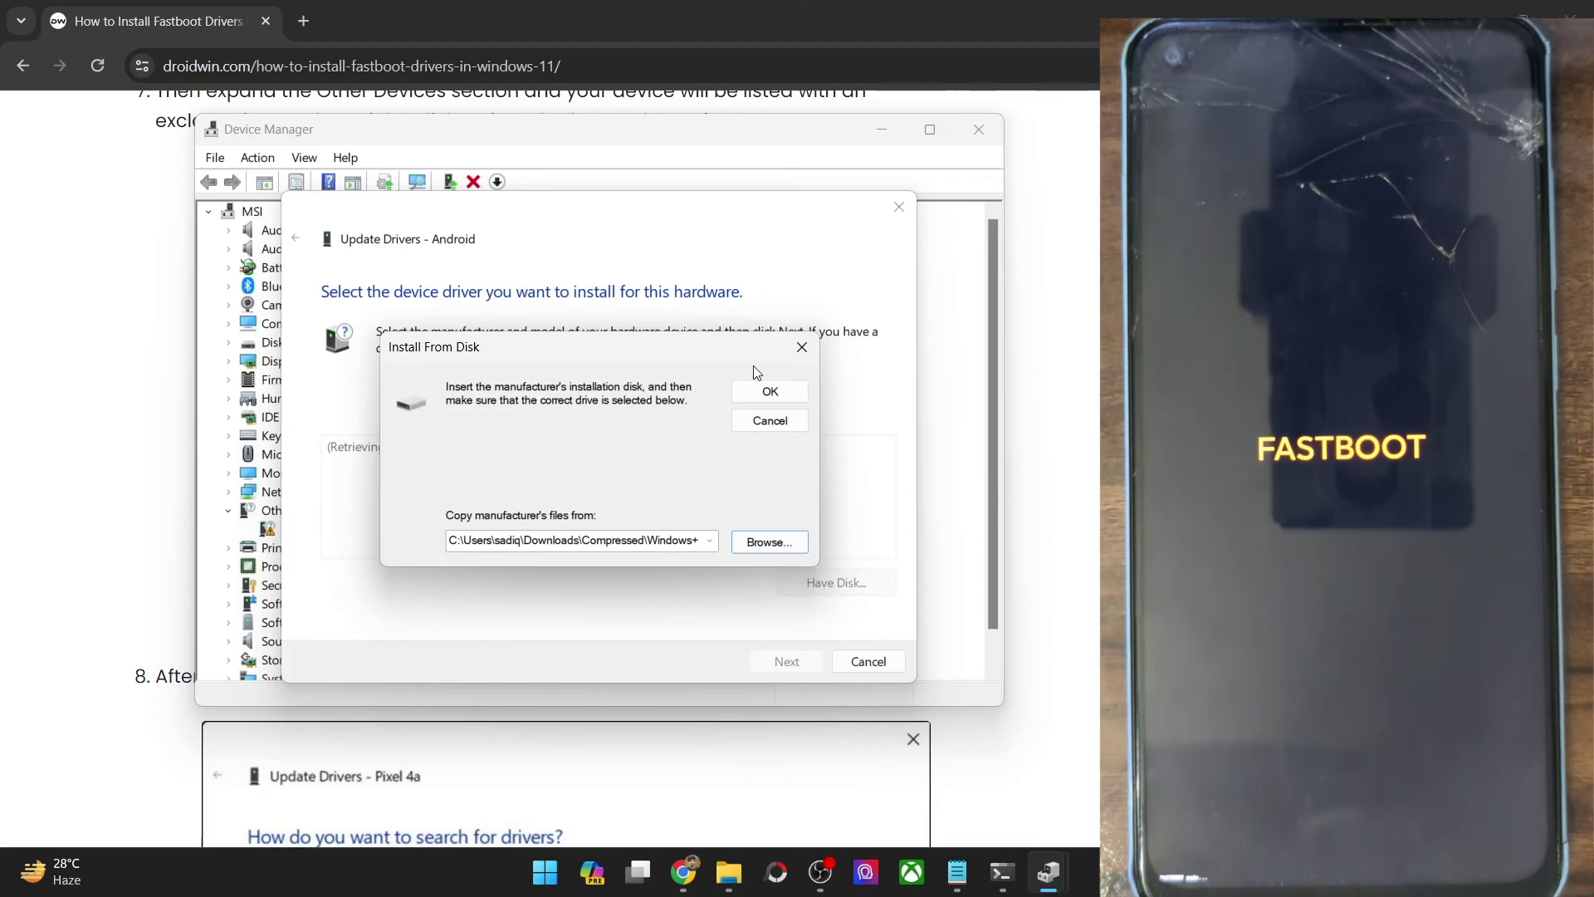
left_click(768, 391)
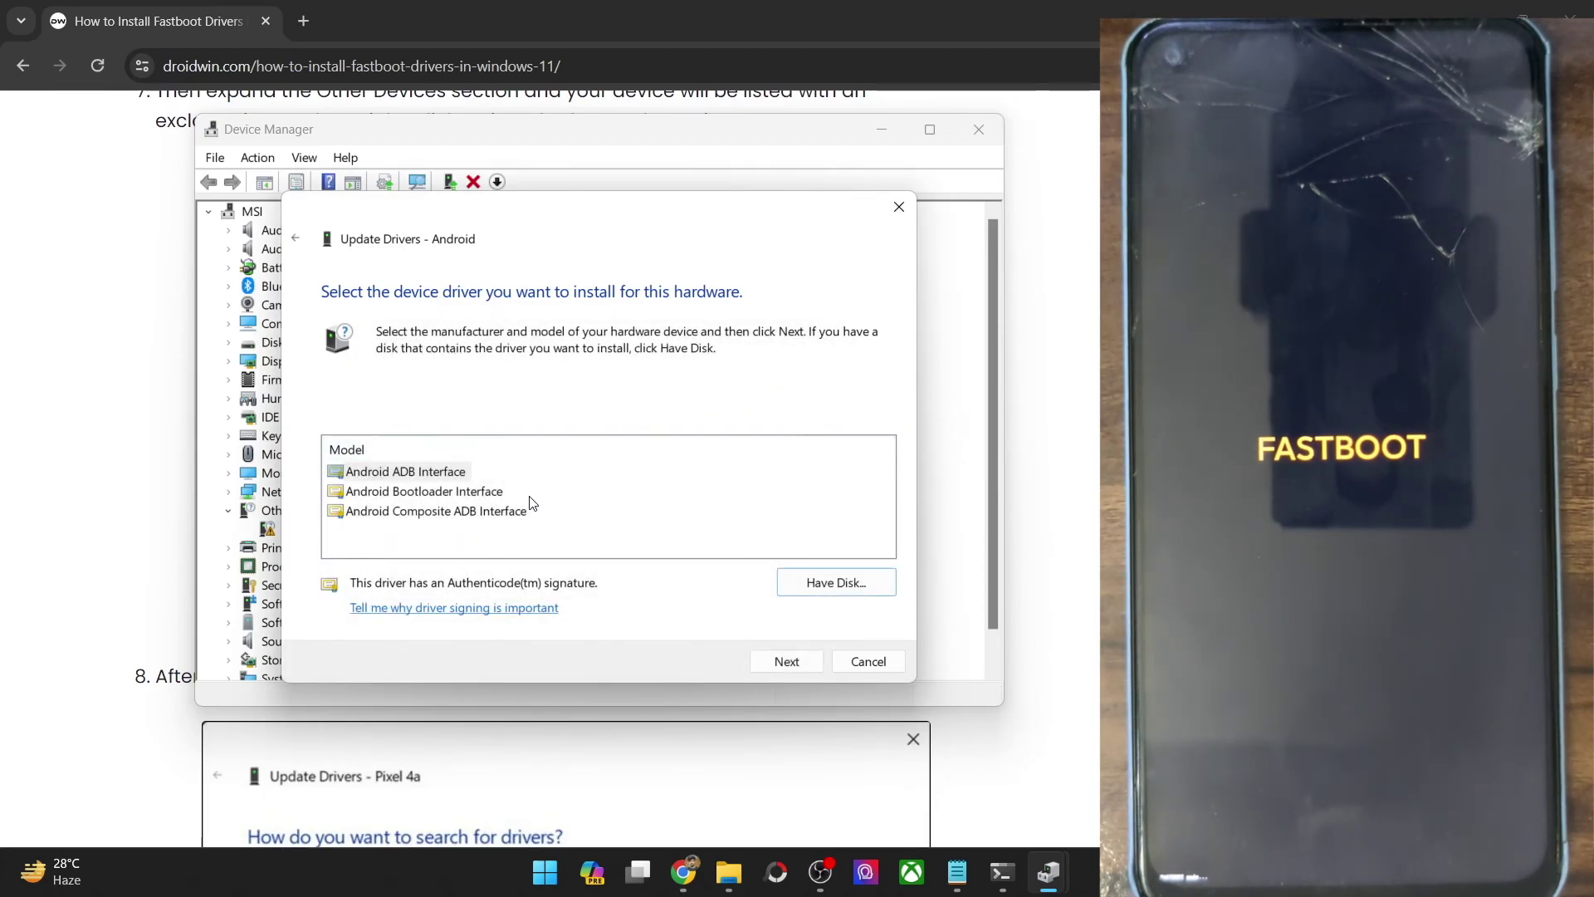
Step: Install the Android Bootloader Interface driver, accepting the compatibility warning, and close the wizard
left_click(387, 493)
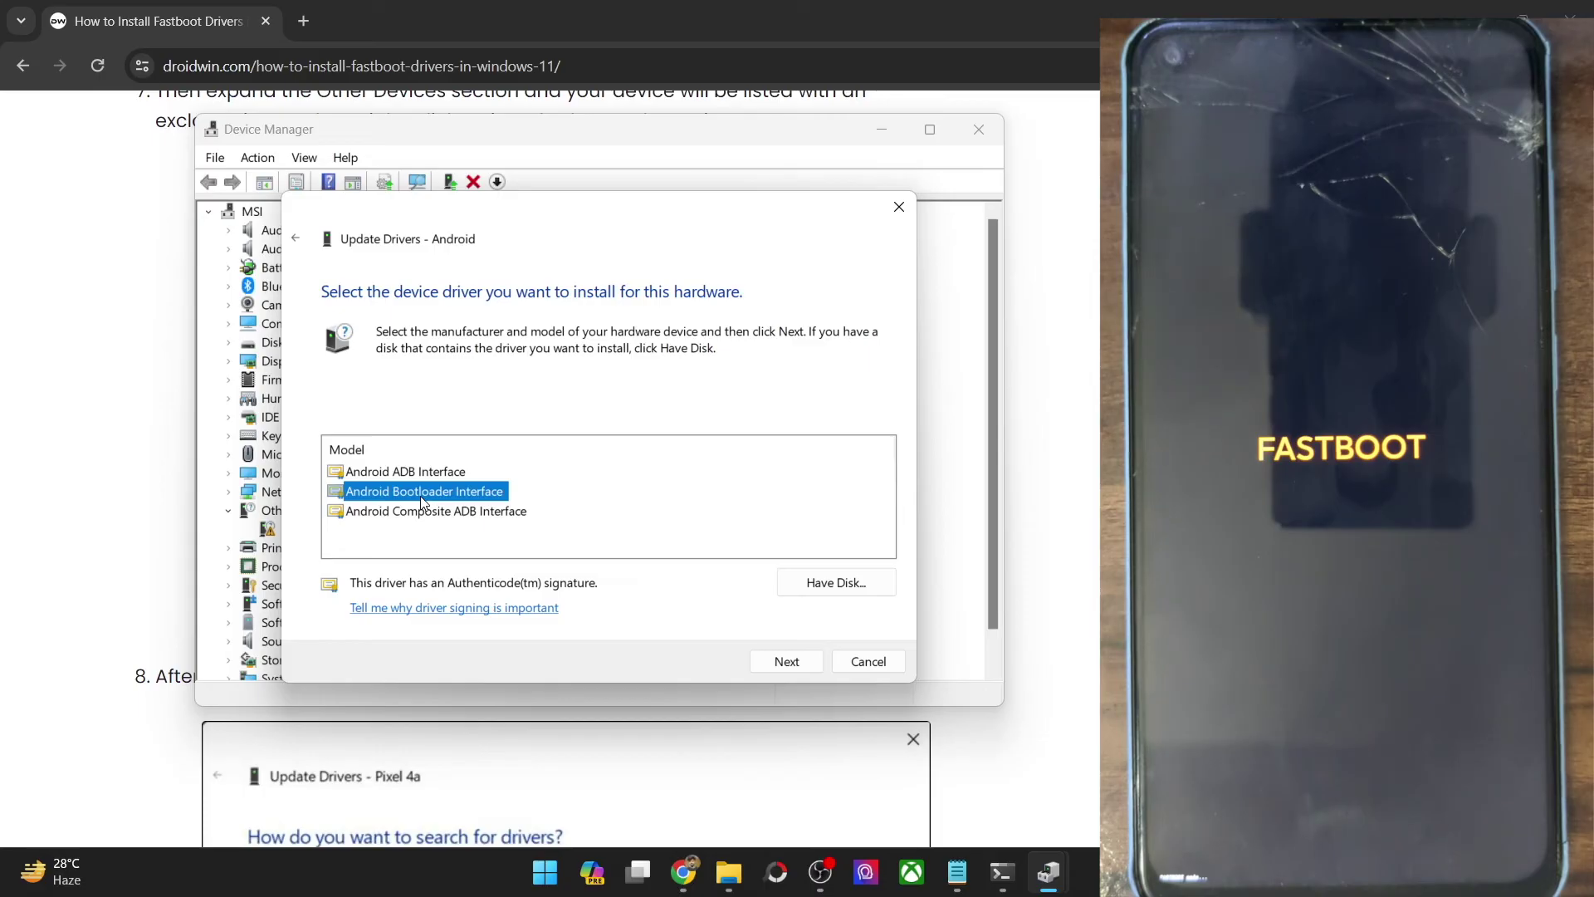
left_click(768, 666)
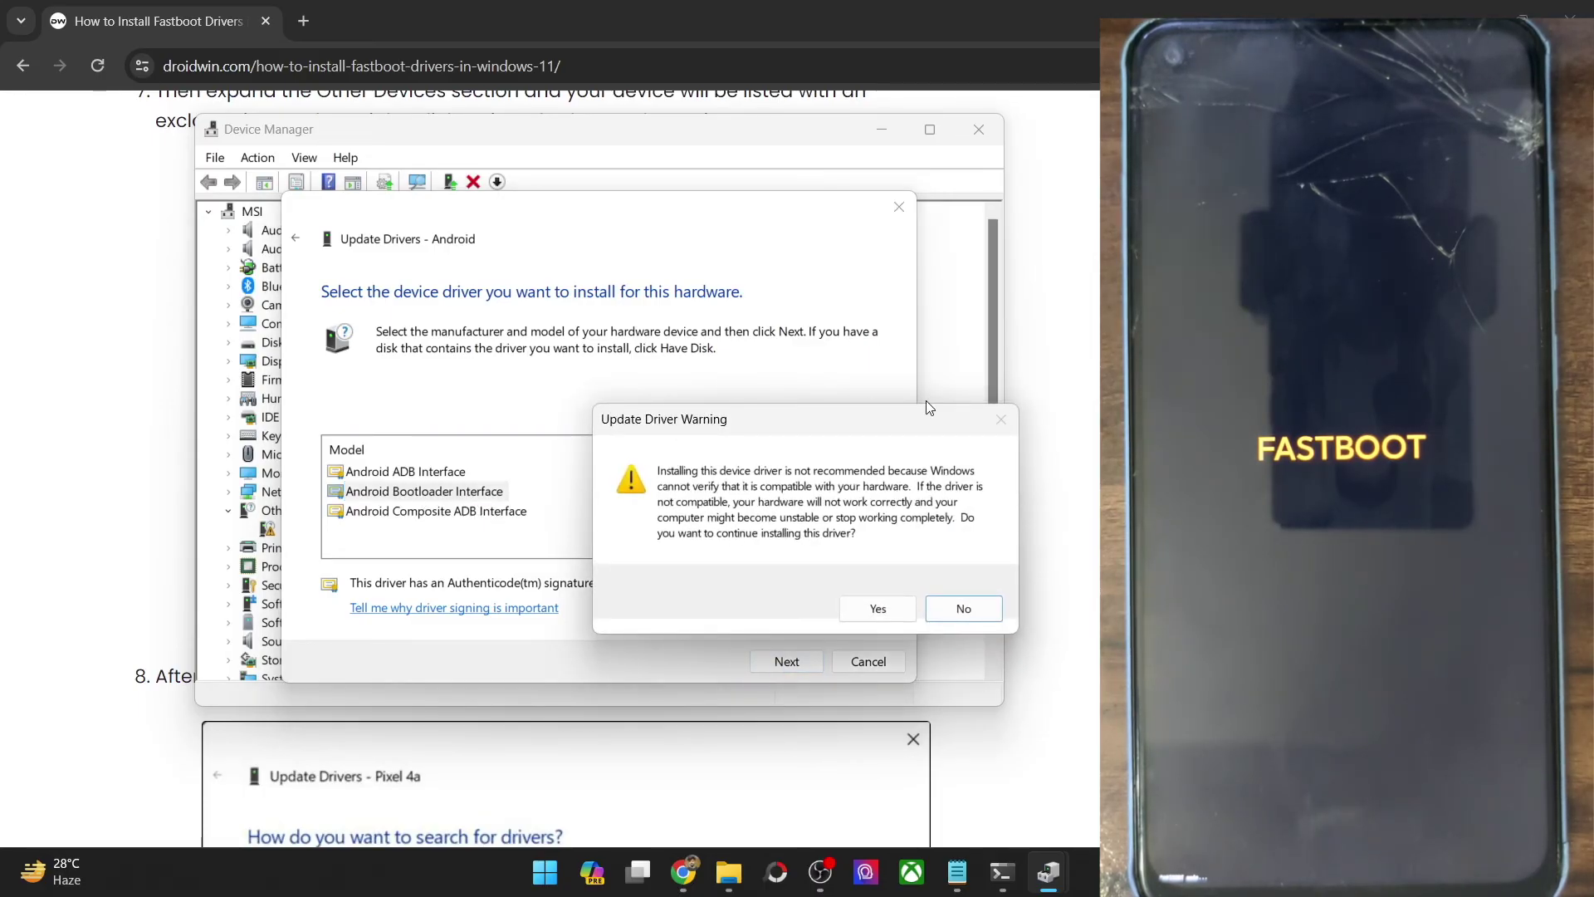
left_click(876, 608)
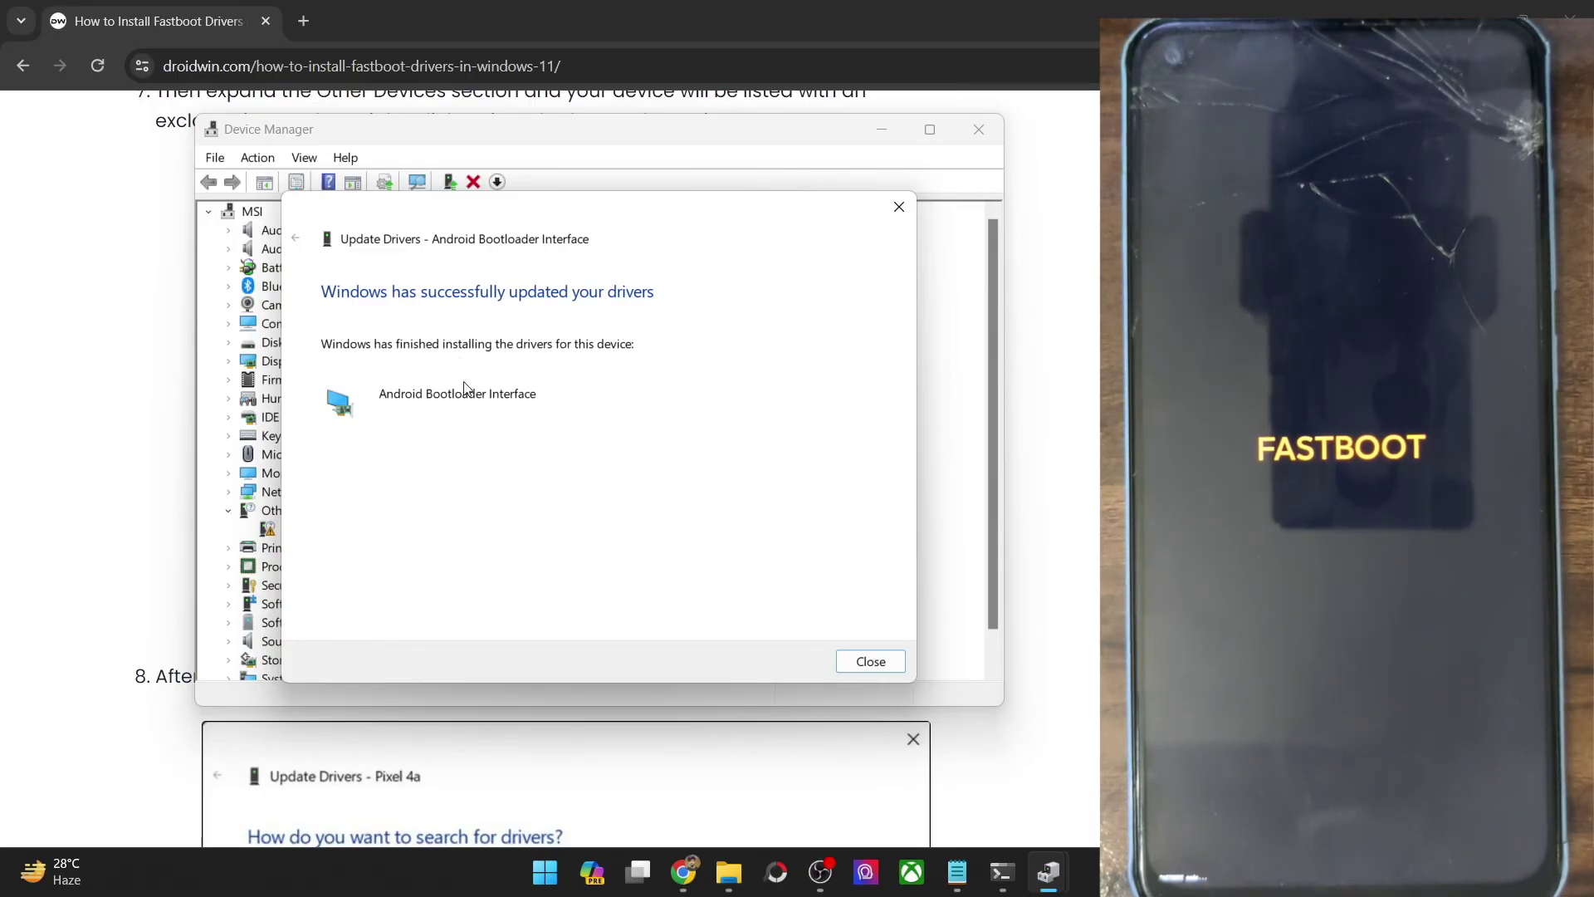
left_click(884, 662)
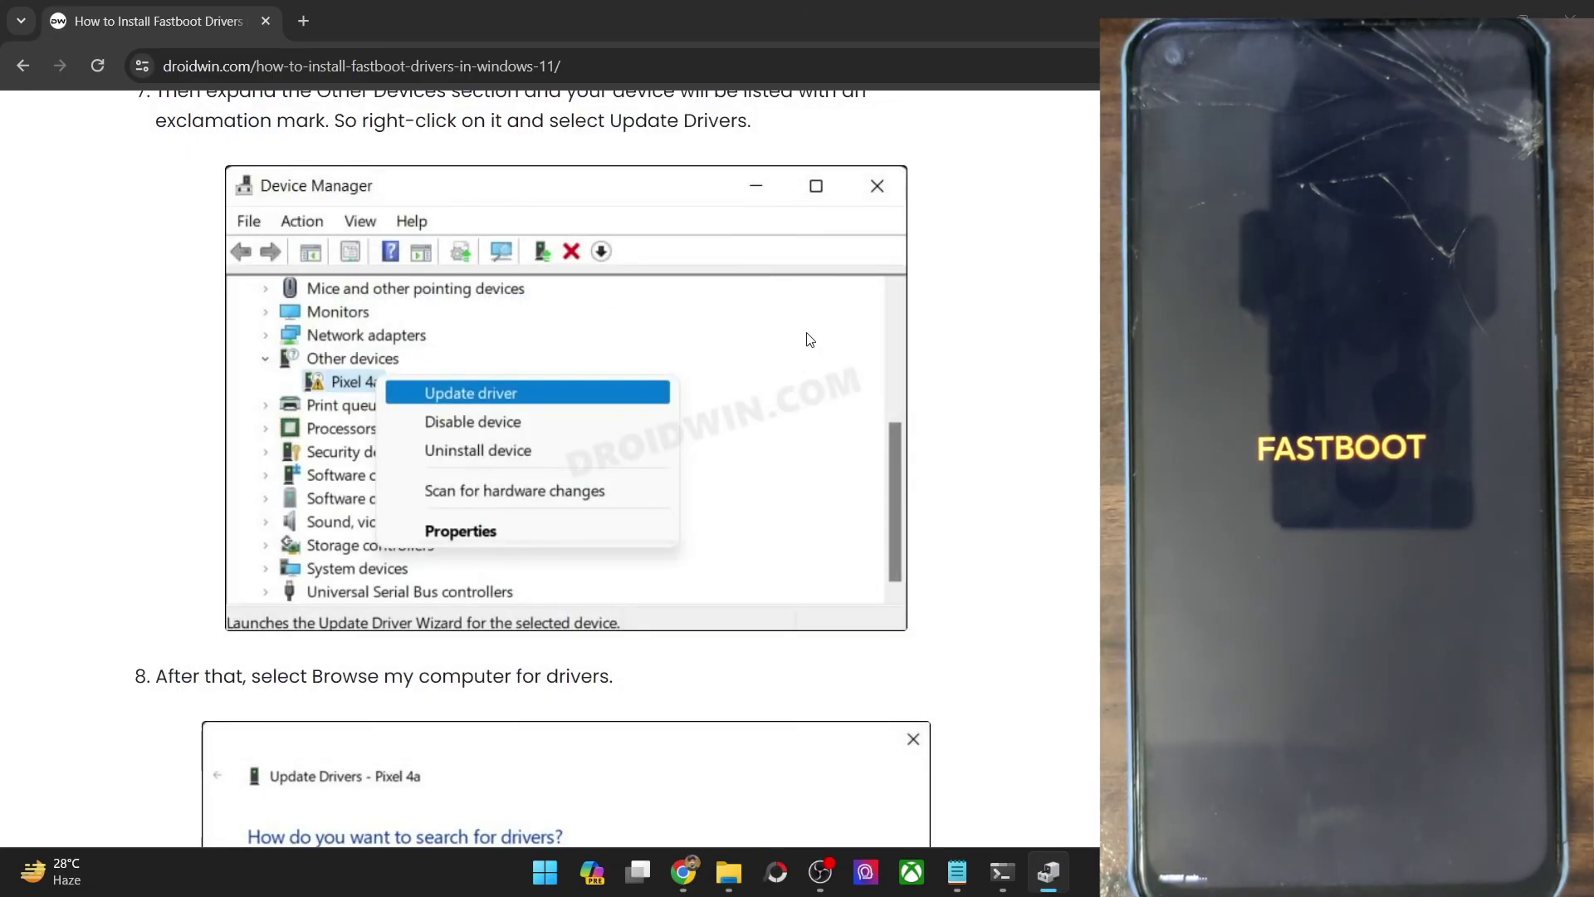
Step: Scroll the droidwin article down to step 18, showing Android Bootloader Interface under Android Device
scroll(804, 357, "down", 2)
scroll(788, 385, "down", 2)
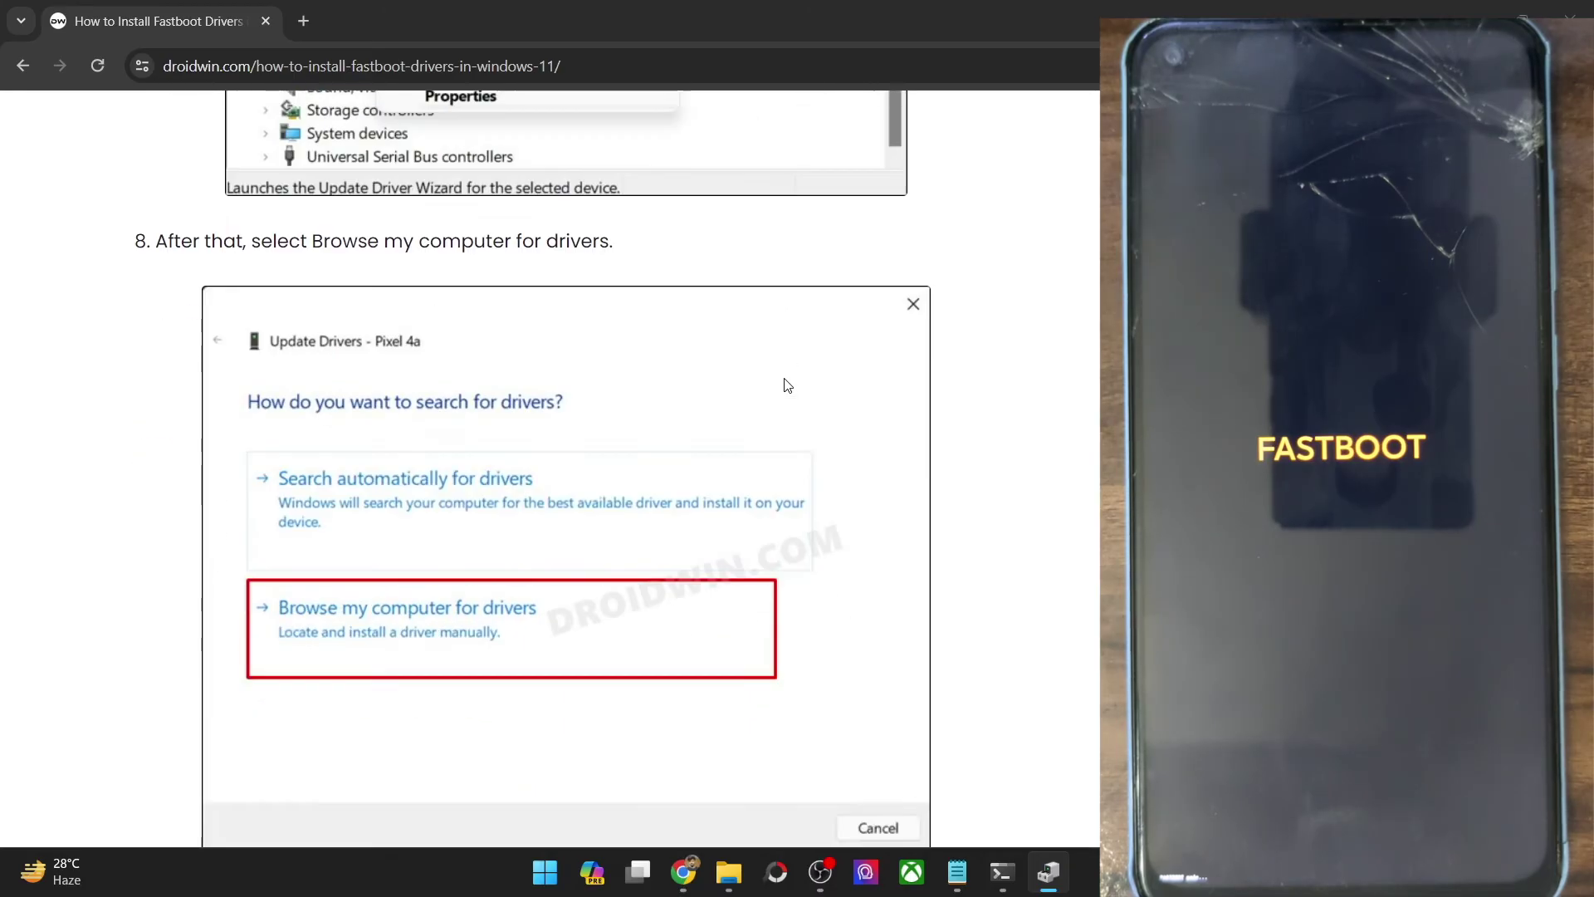
scroll(787, 385, "down", 3)
scroll(787, 385, "down", 8)
scroll(787, 386, "down", 8)
scroll(787, 385, "down", 4)
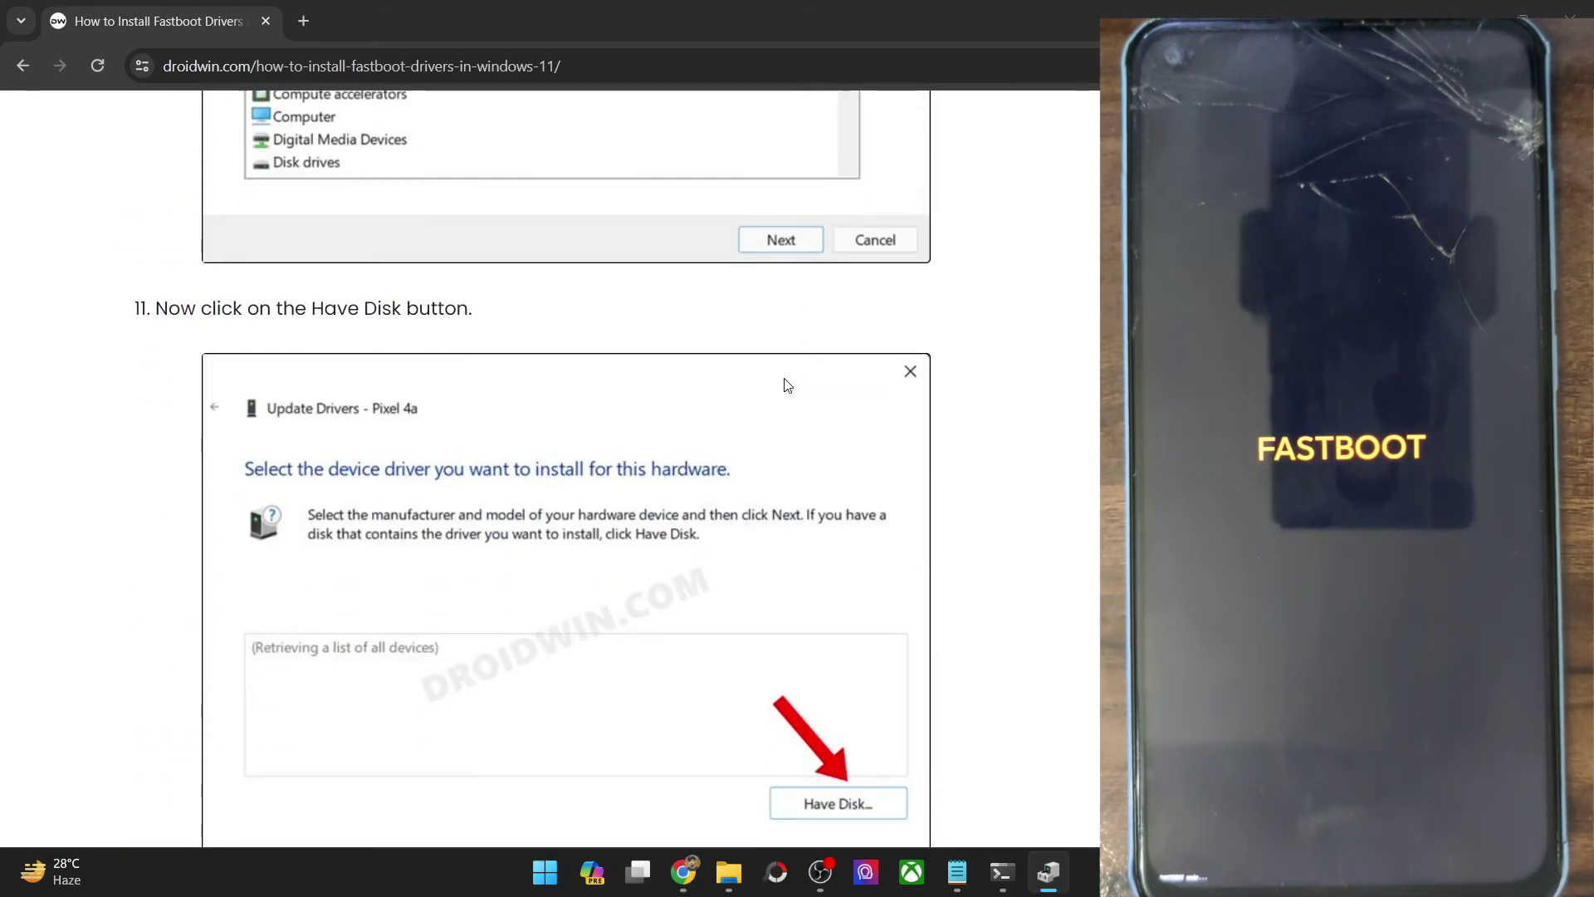
scroll(785, 383, "down", 4)
scroll(785, 383, "down", 4)
scroll(785, 384, "down", 4)
scroll(785, 383, "down", 6)
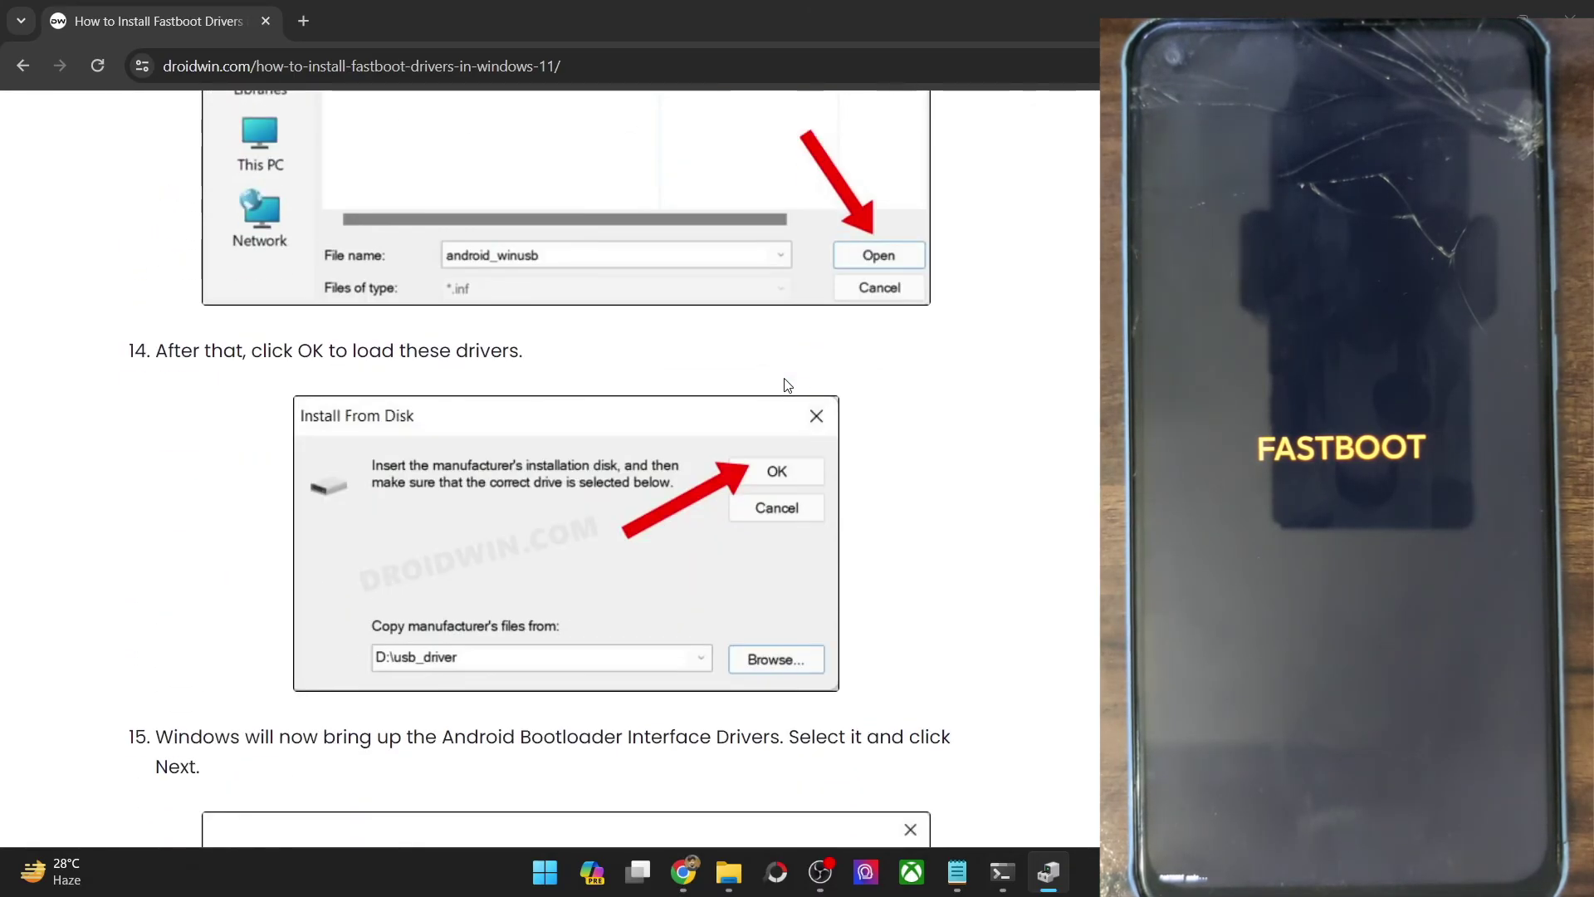
scroll(786, 384, "down", 4)
scroll(785, 384, "down", 3)
scroll(786, 383, "down", 4)
scroll(786, 383, "down", 3)
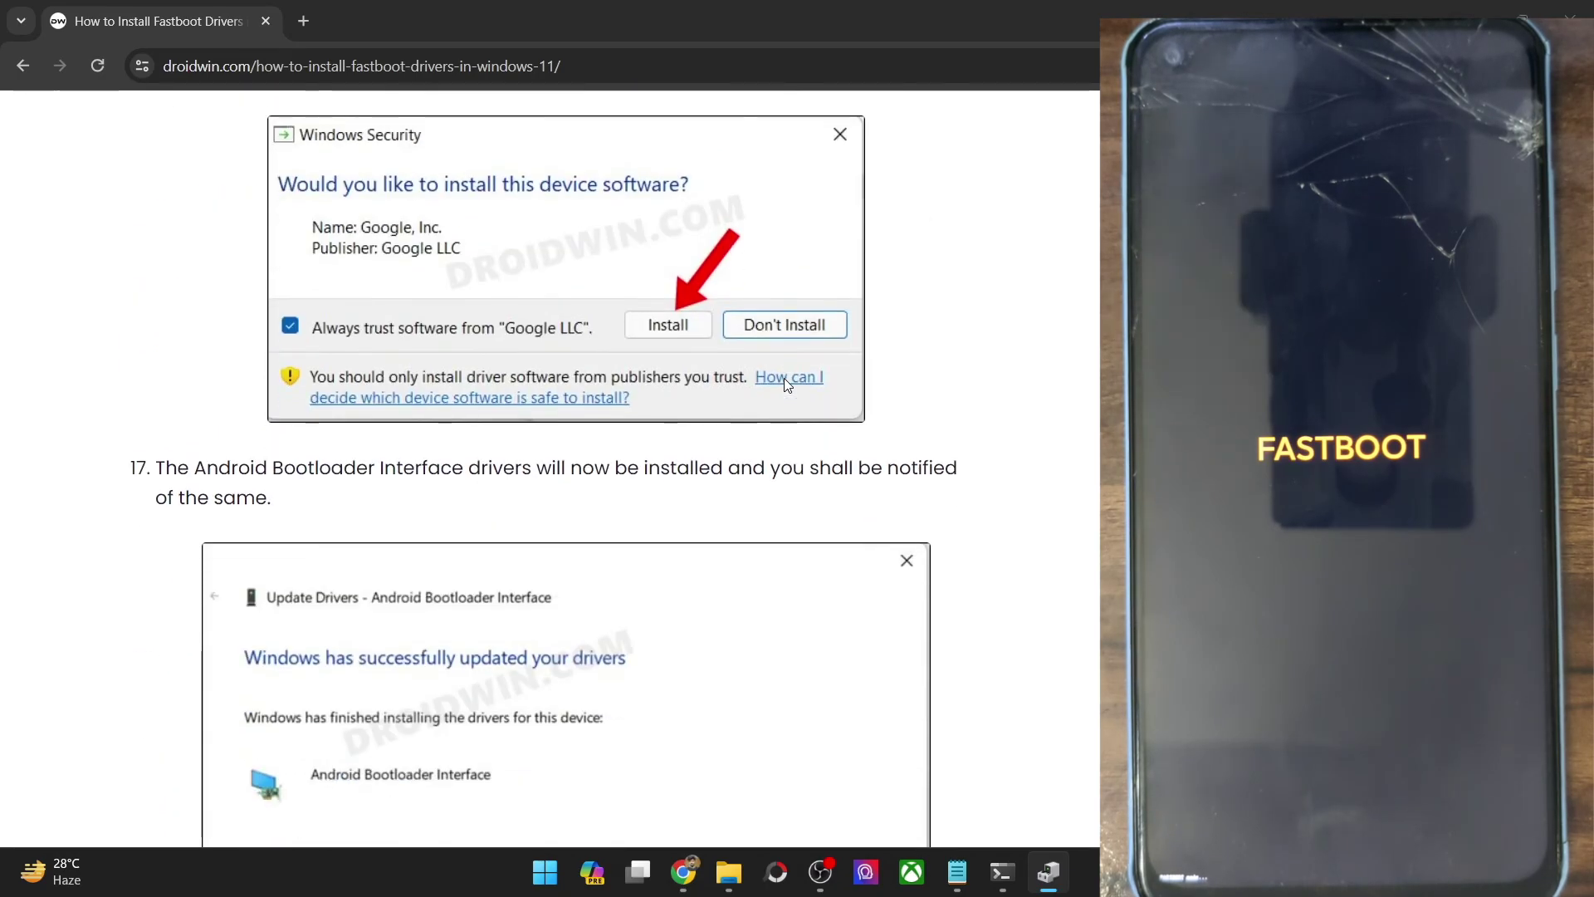
scroll(785, 384, "down", 3)
scroll(785, 383, "down", 4)
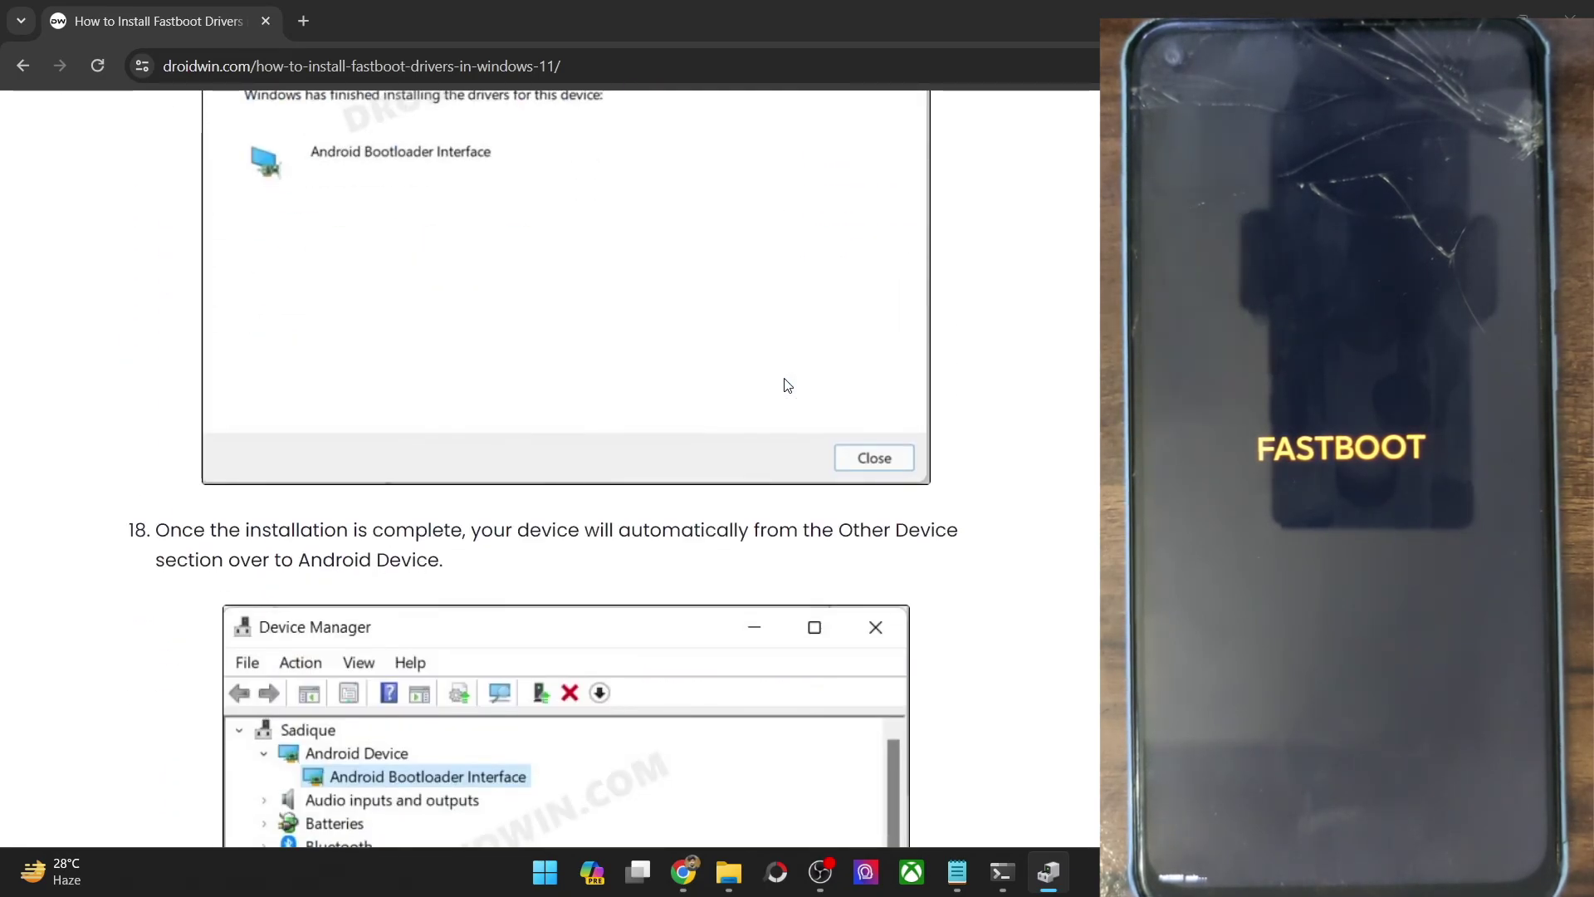
scroll(787, 384, "down", 3)
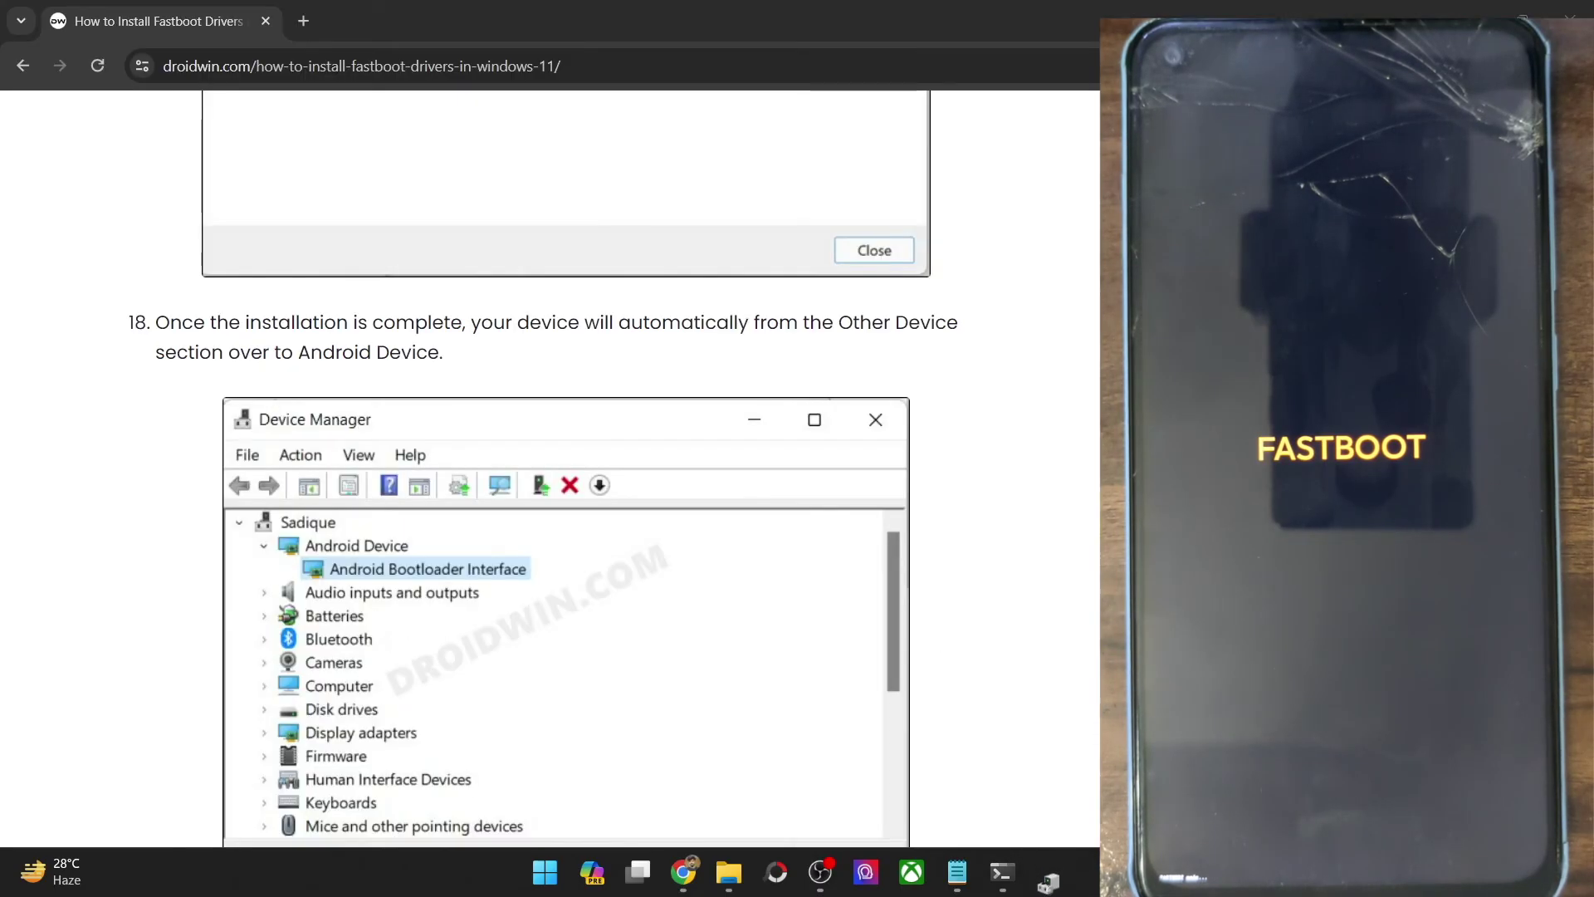
Step: Reopen Device Manager and select Android Bootloader Interface under Android Device, then return to Command Prompt
right_click(564, 884)
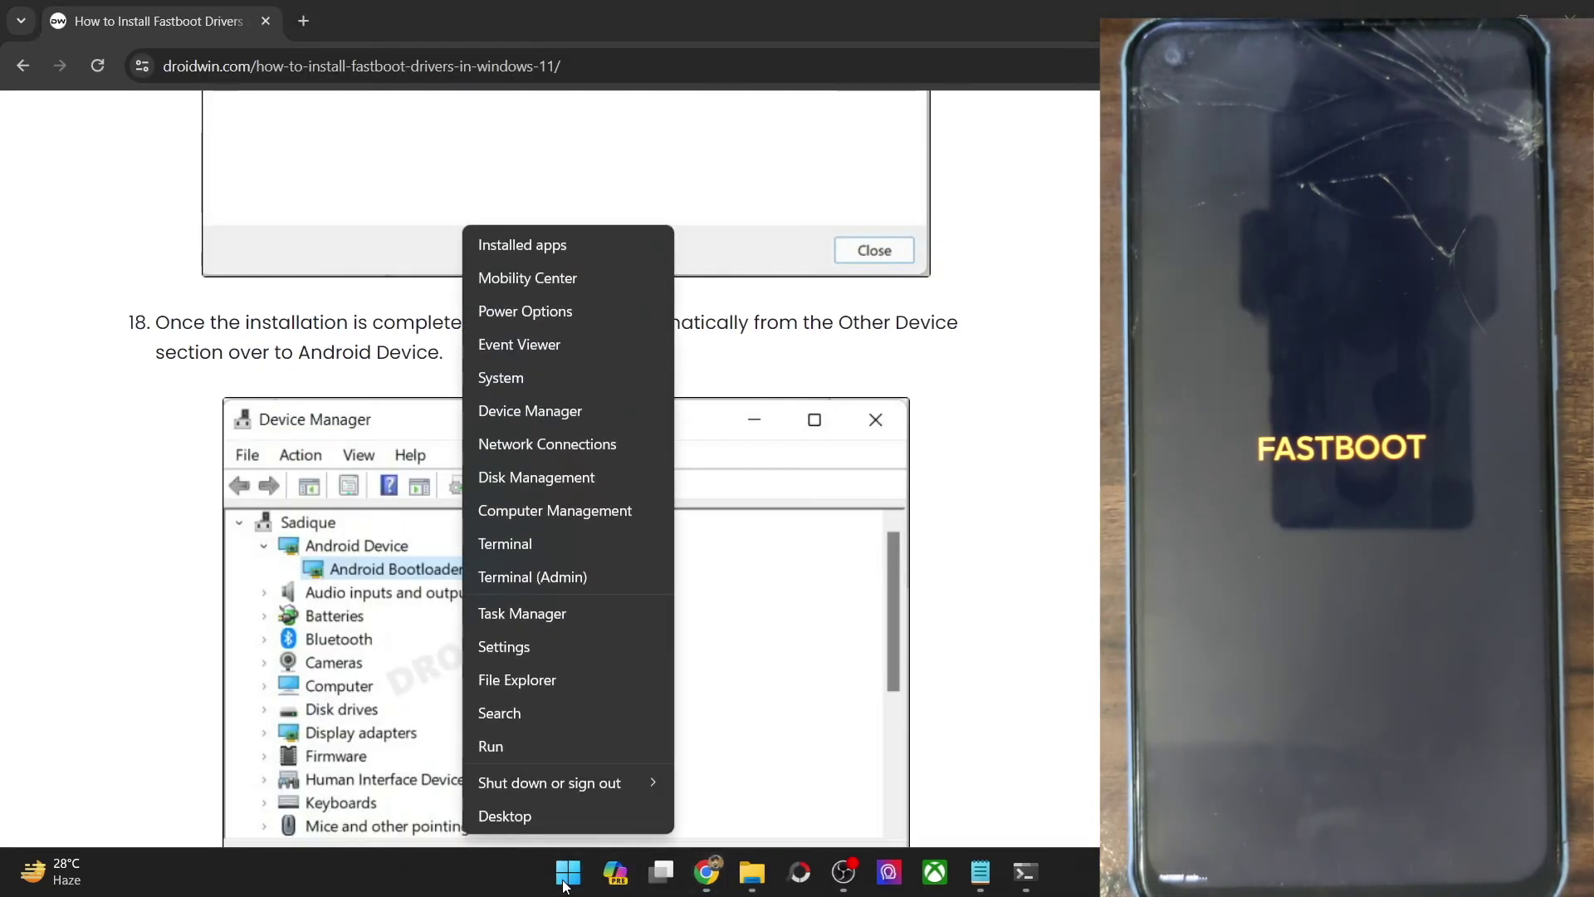
left_click(563, 411)
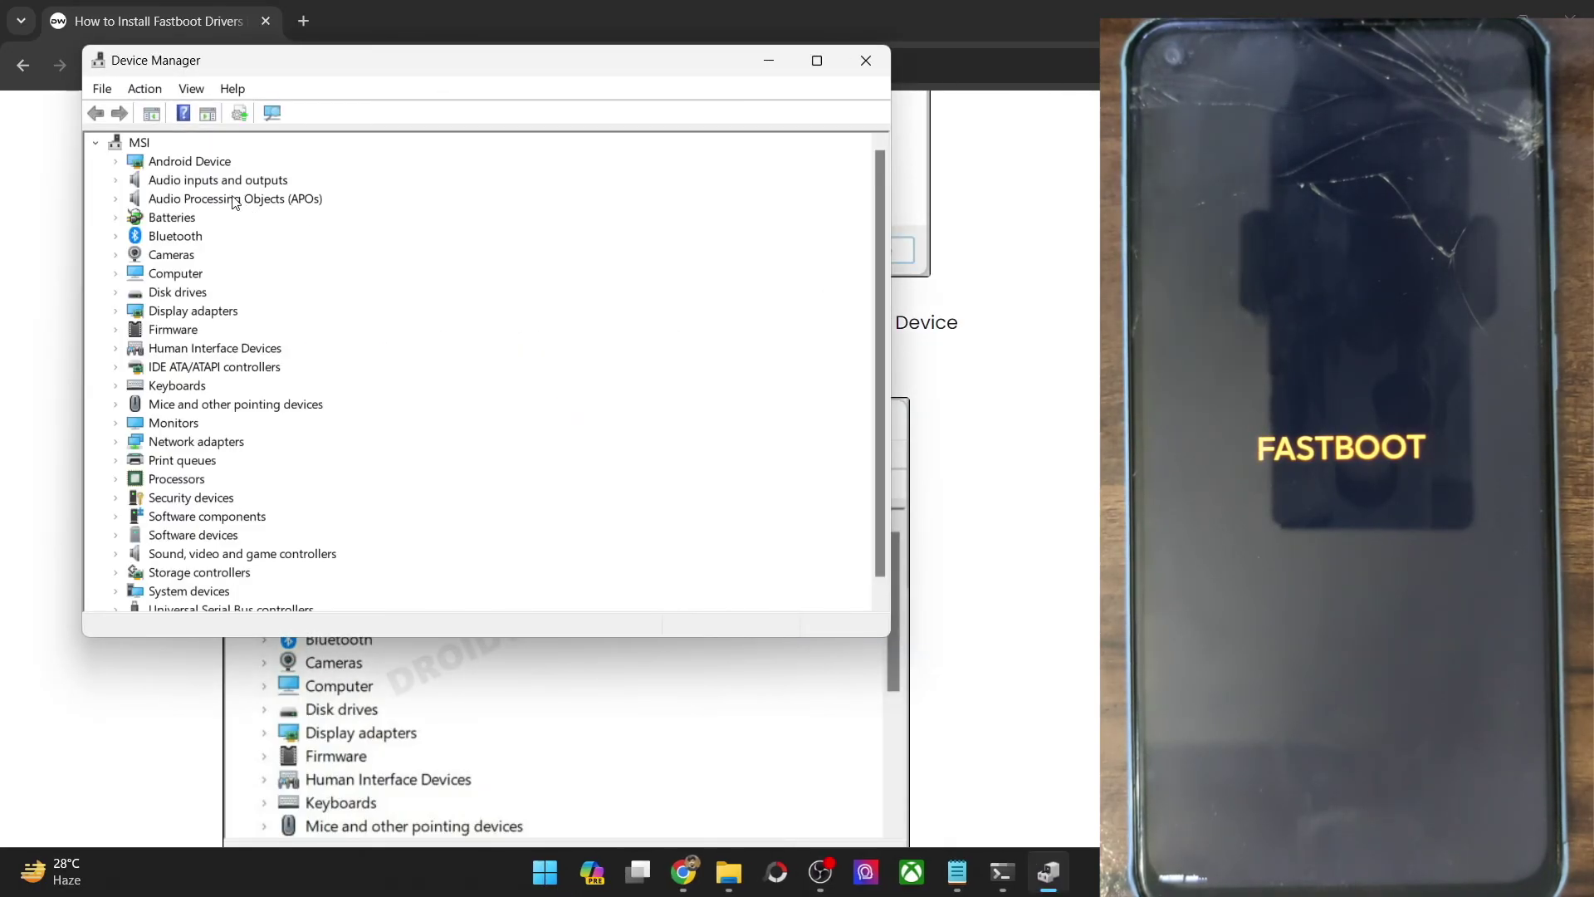
left_click(194, 164)
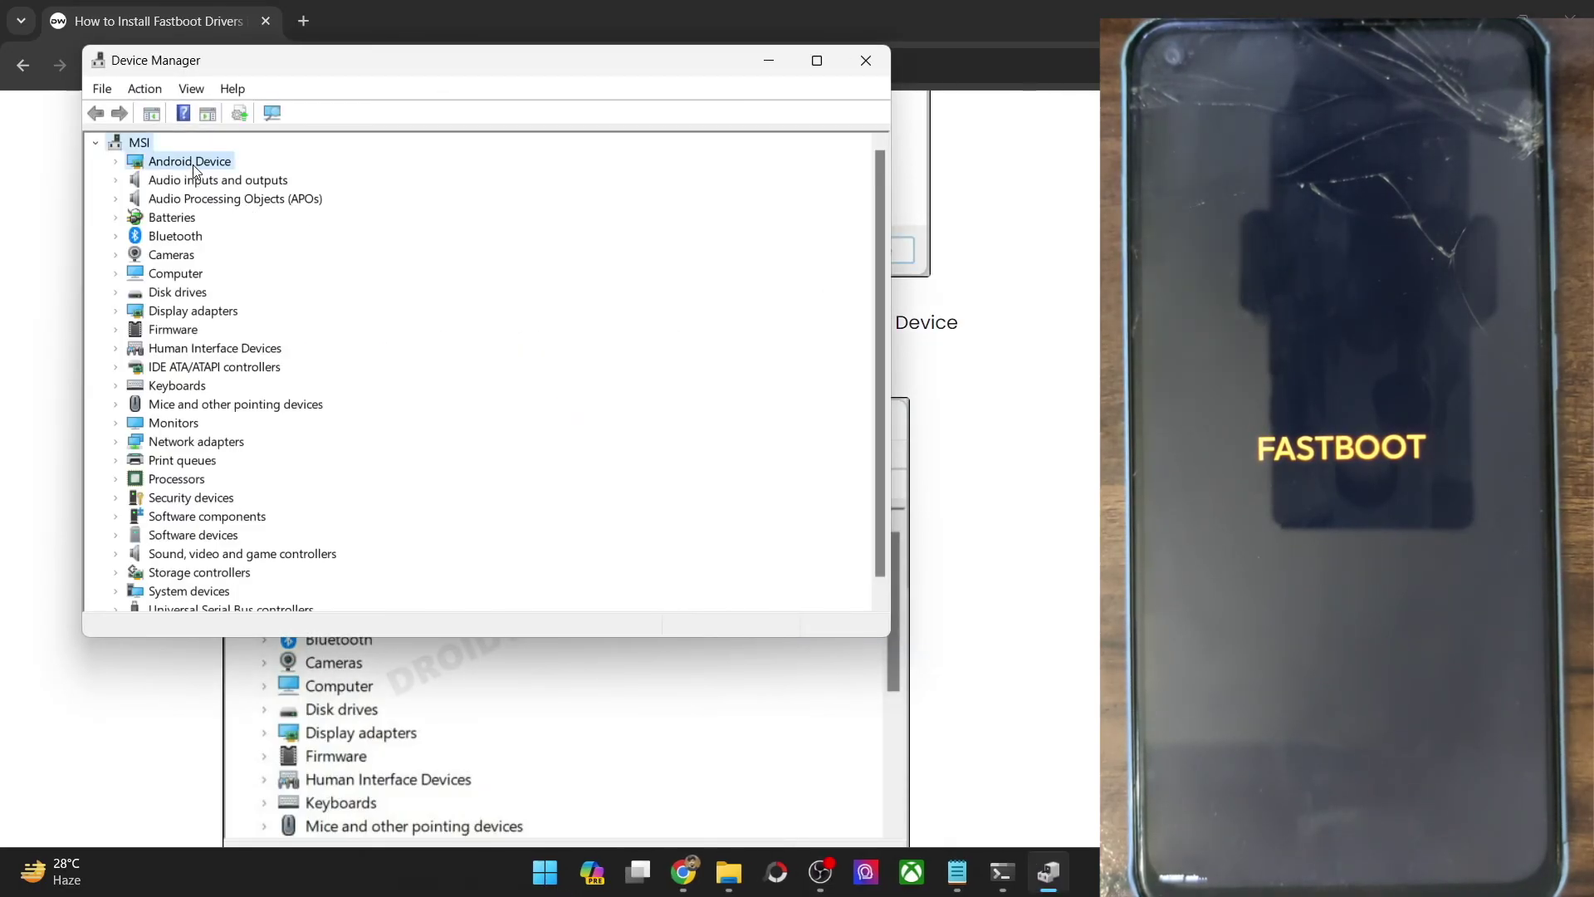
left_click(115, 162)
left_click(240, 184)
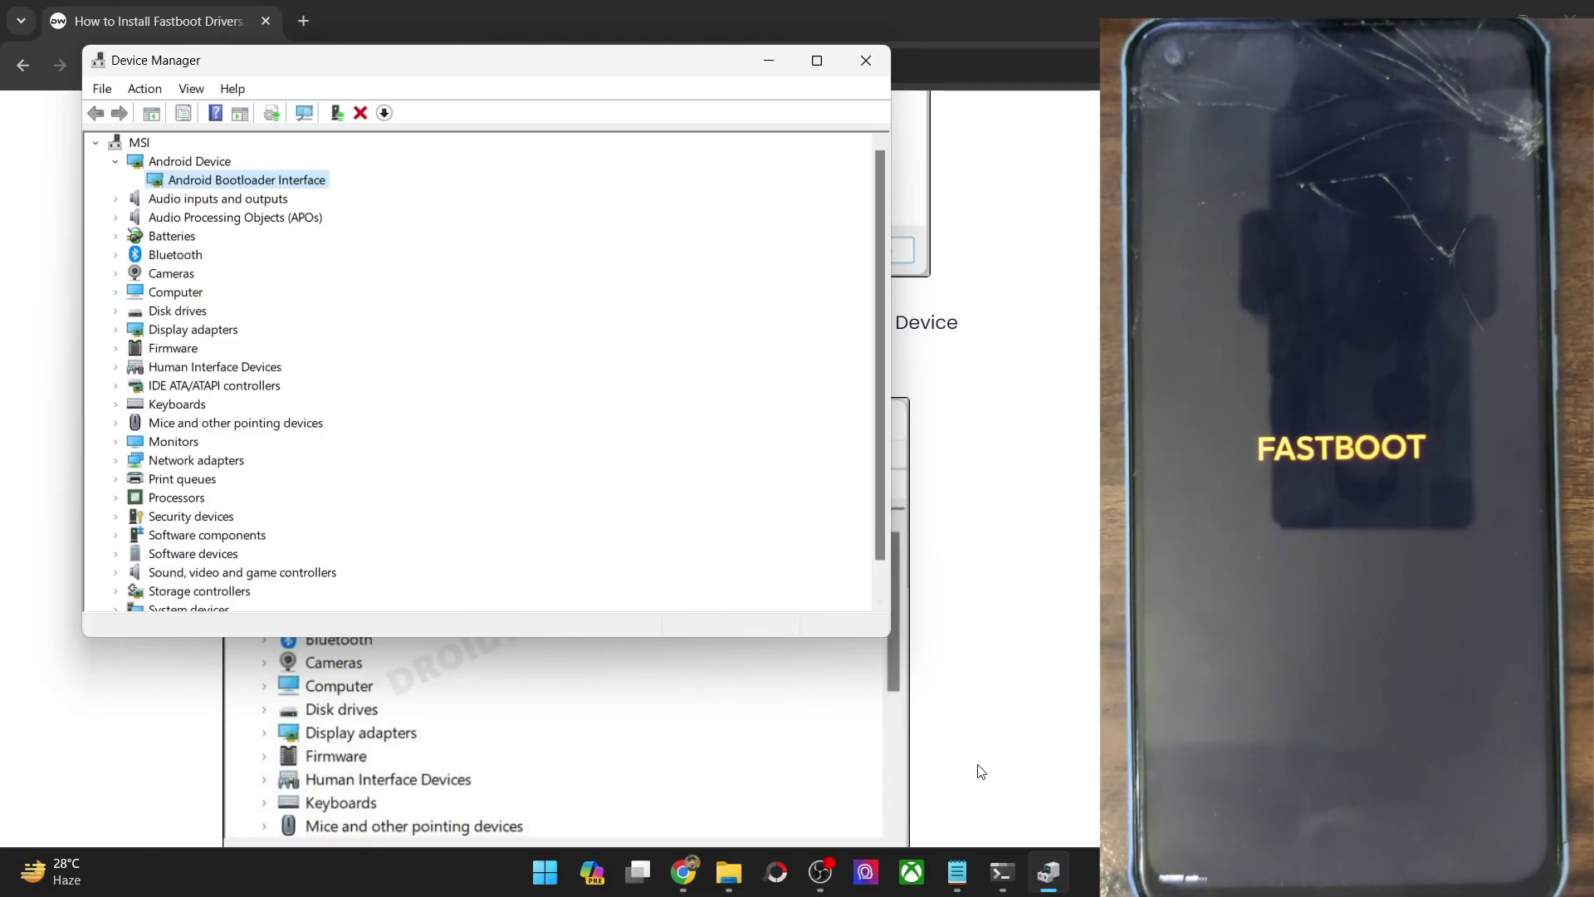
left_click(1002, 872)
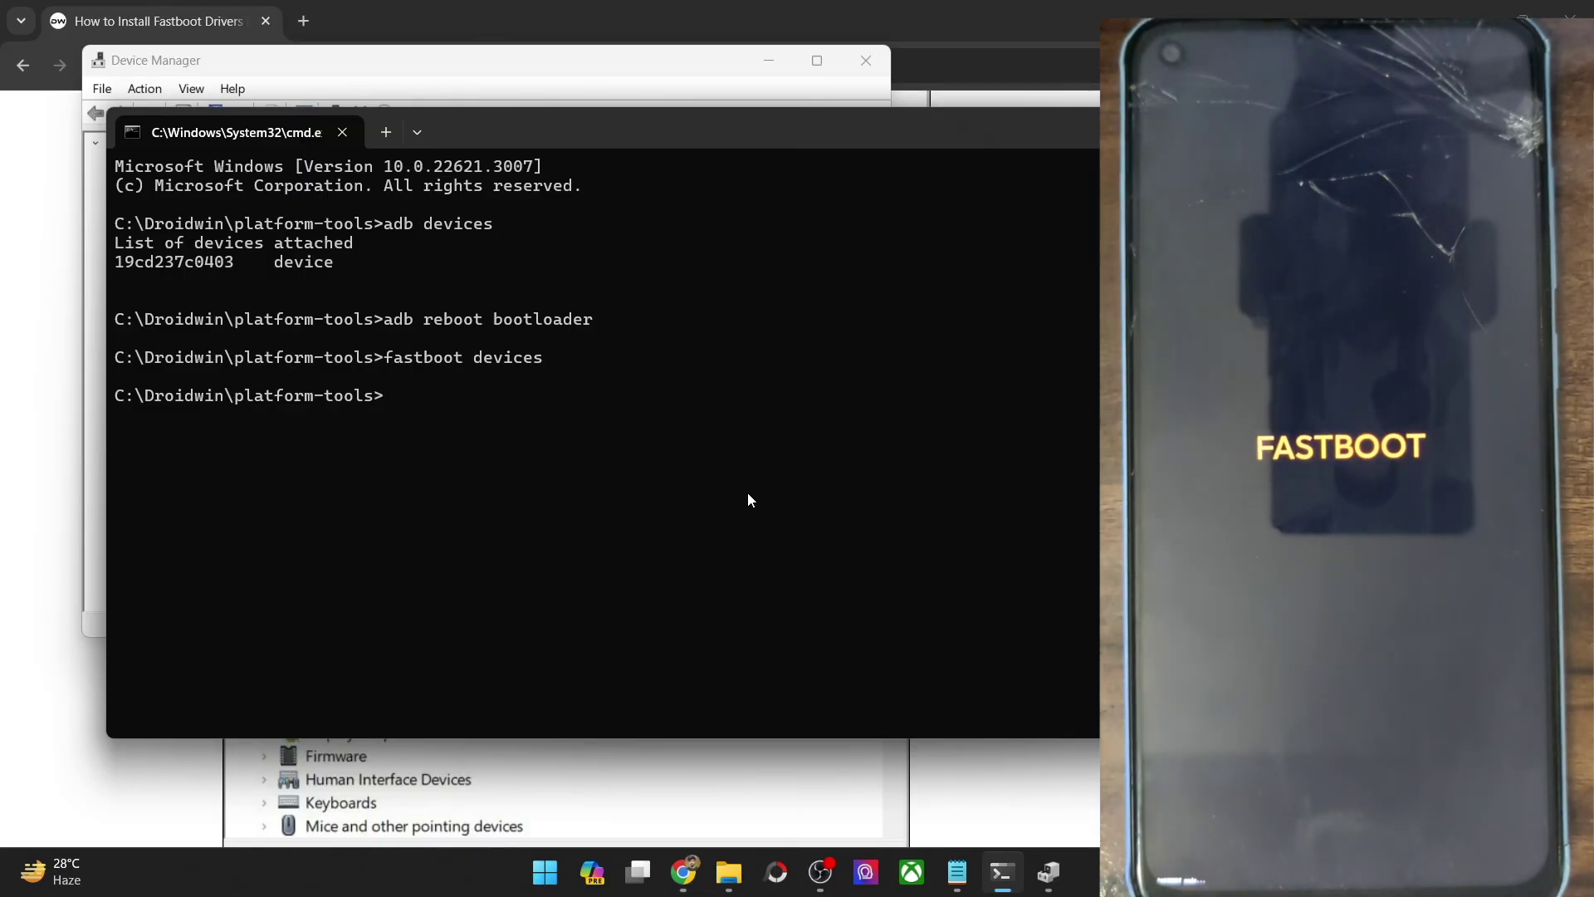
Step: Rerun 'fastboot devices' and select the phone's serial listed in fastboot mode
key("Up")
key("Return")
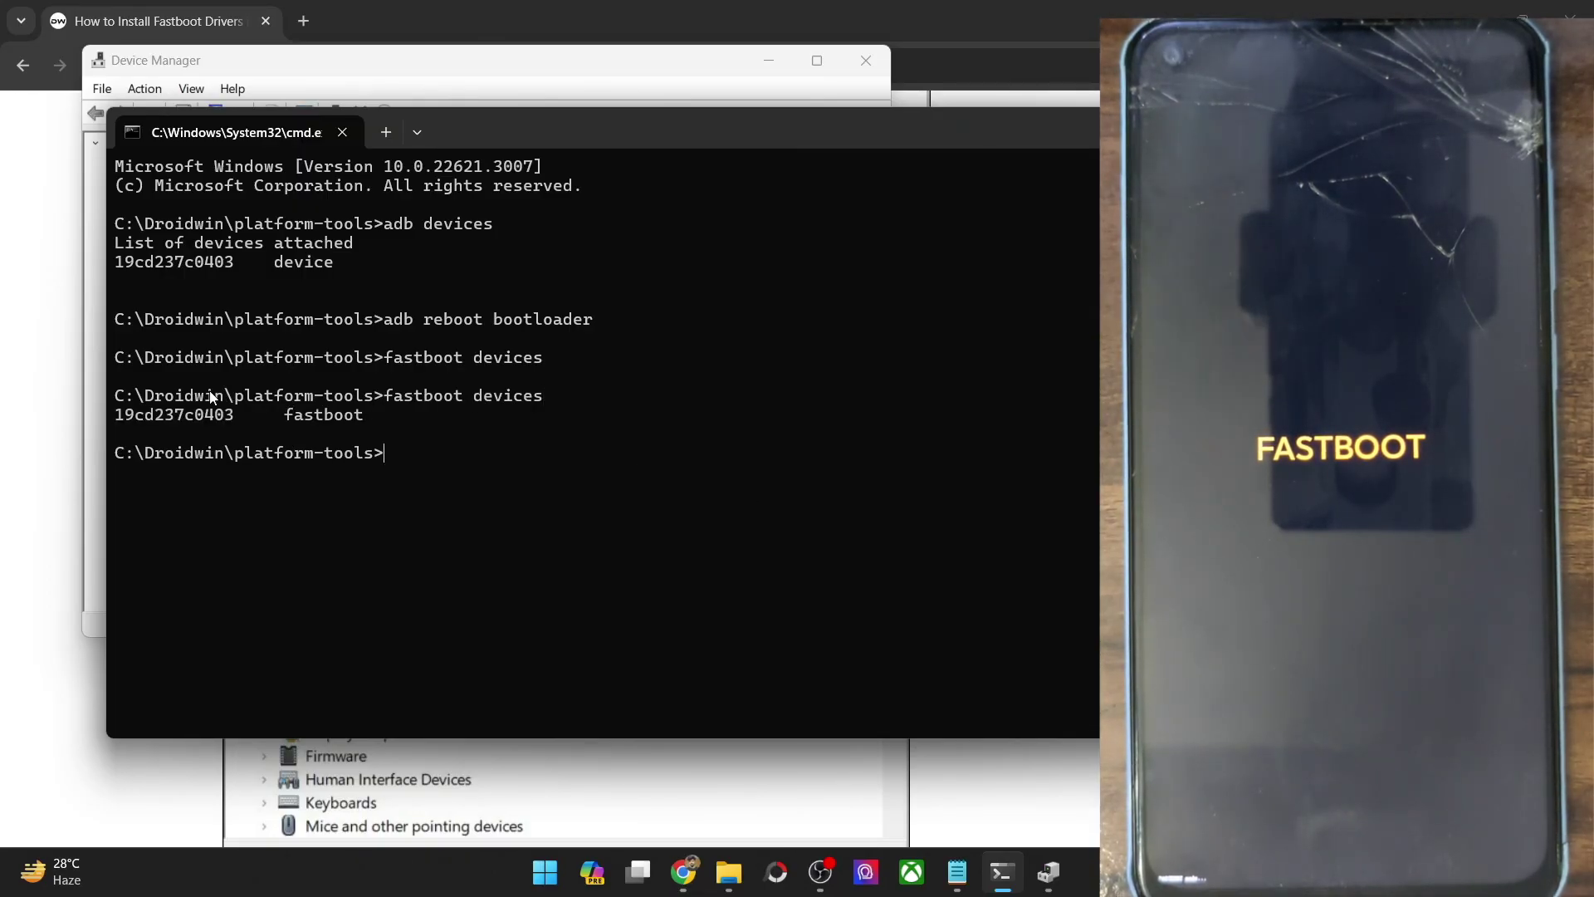
double_click(208, 414)
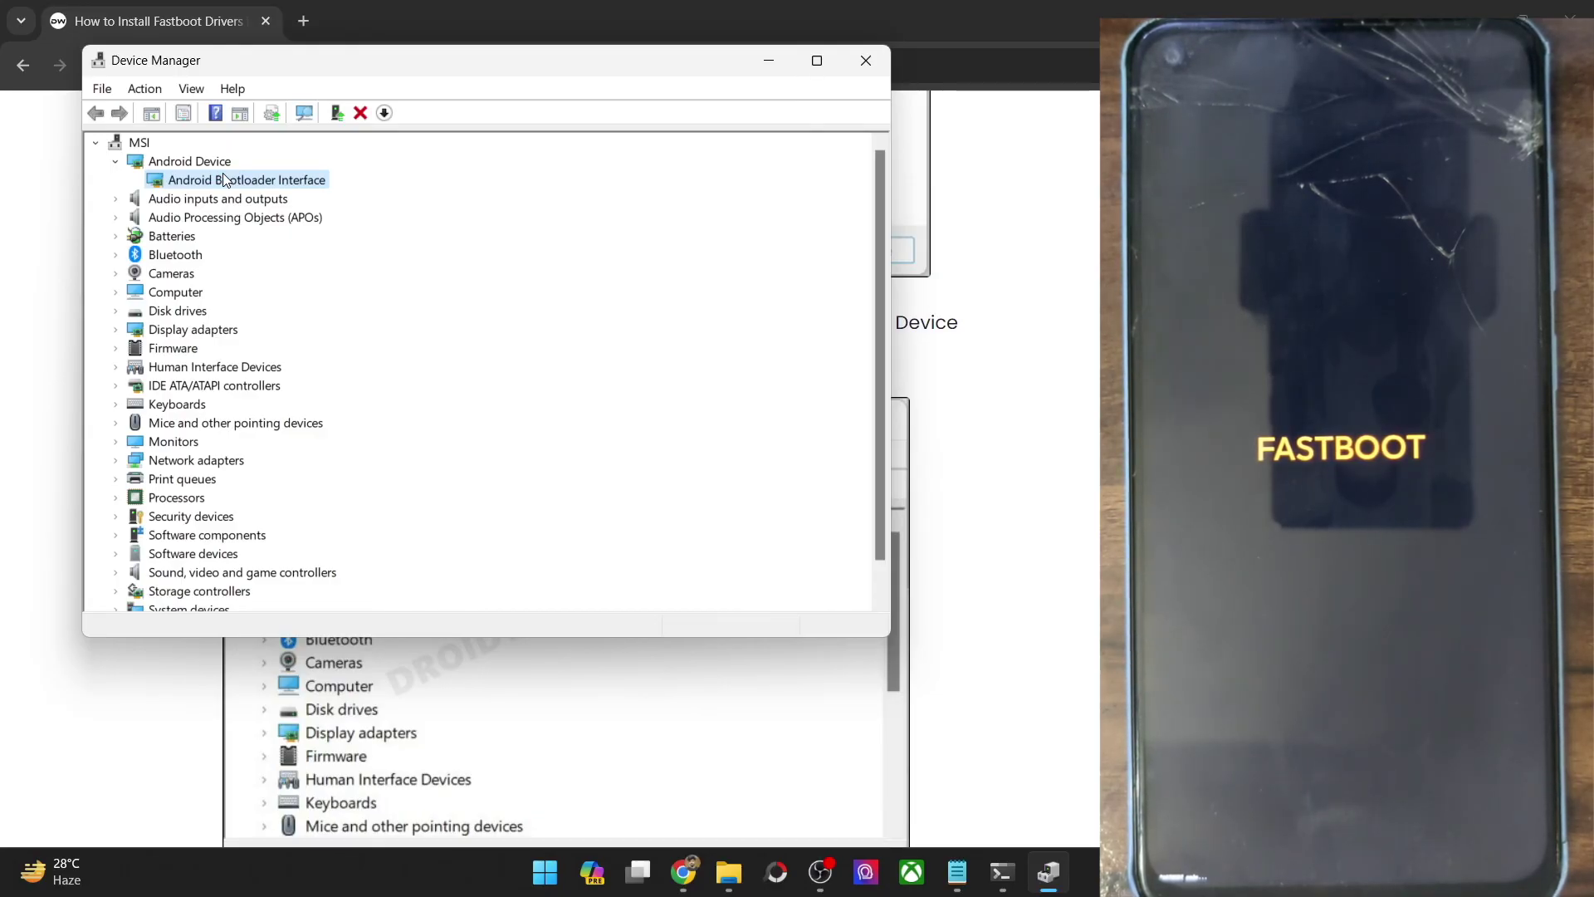
Step: Close Device Manager and scroll the droidwin article to its final verification step and closing paragraph
left_click(113, 163)
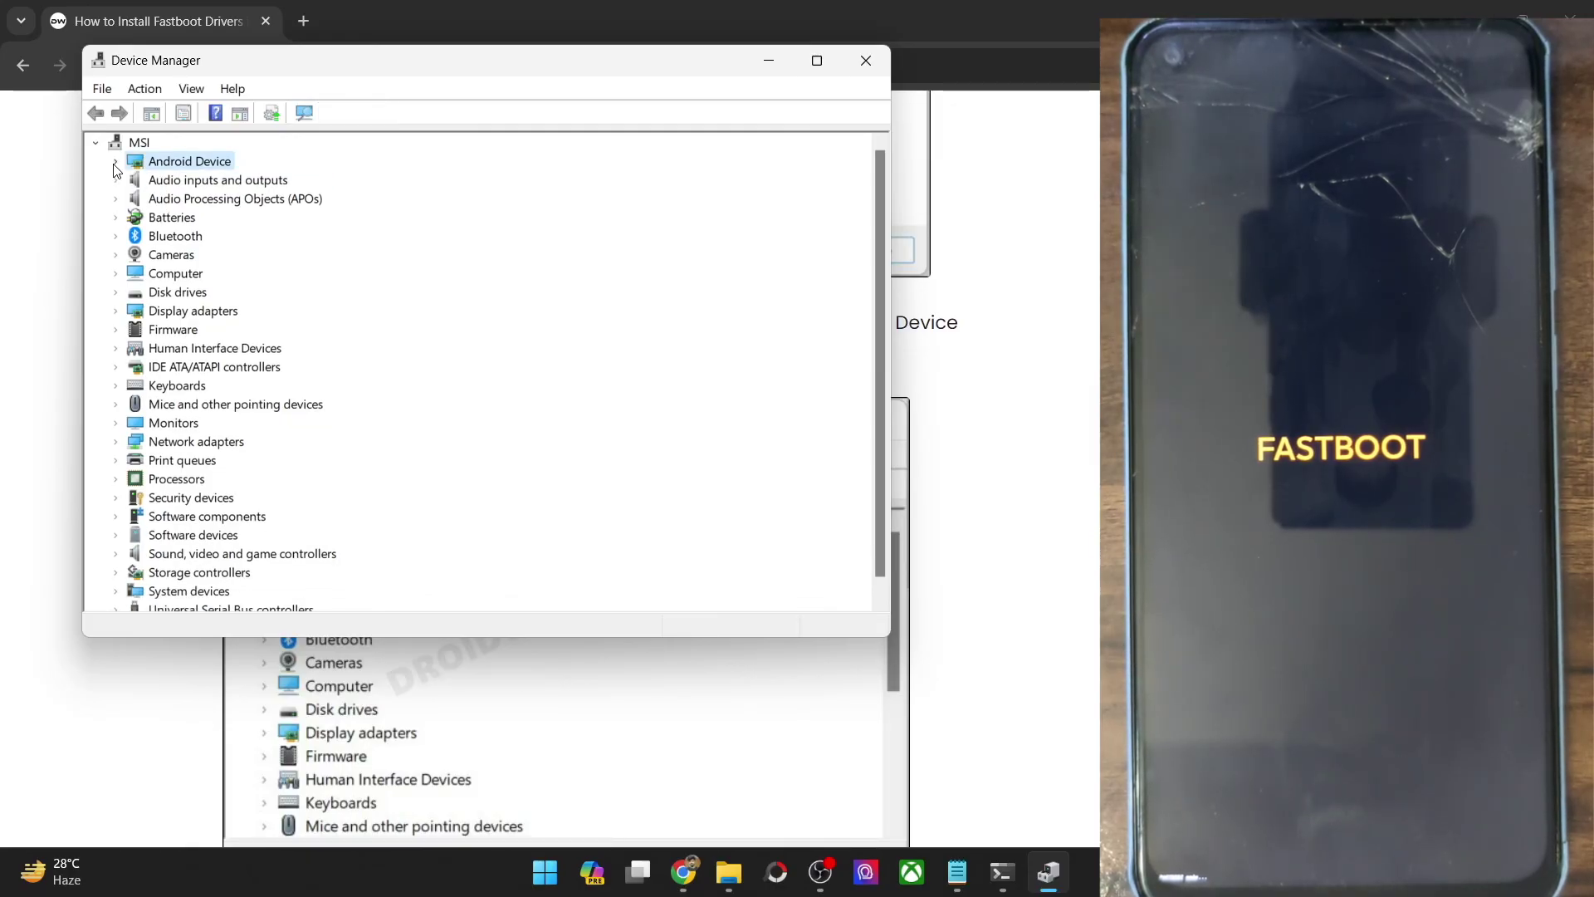
left_click(865, 59)
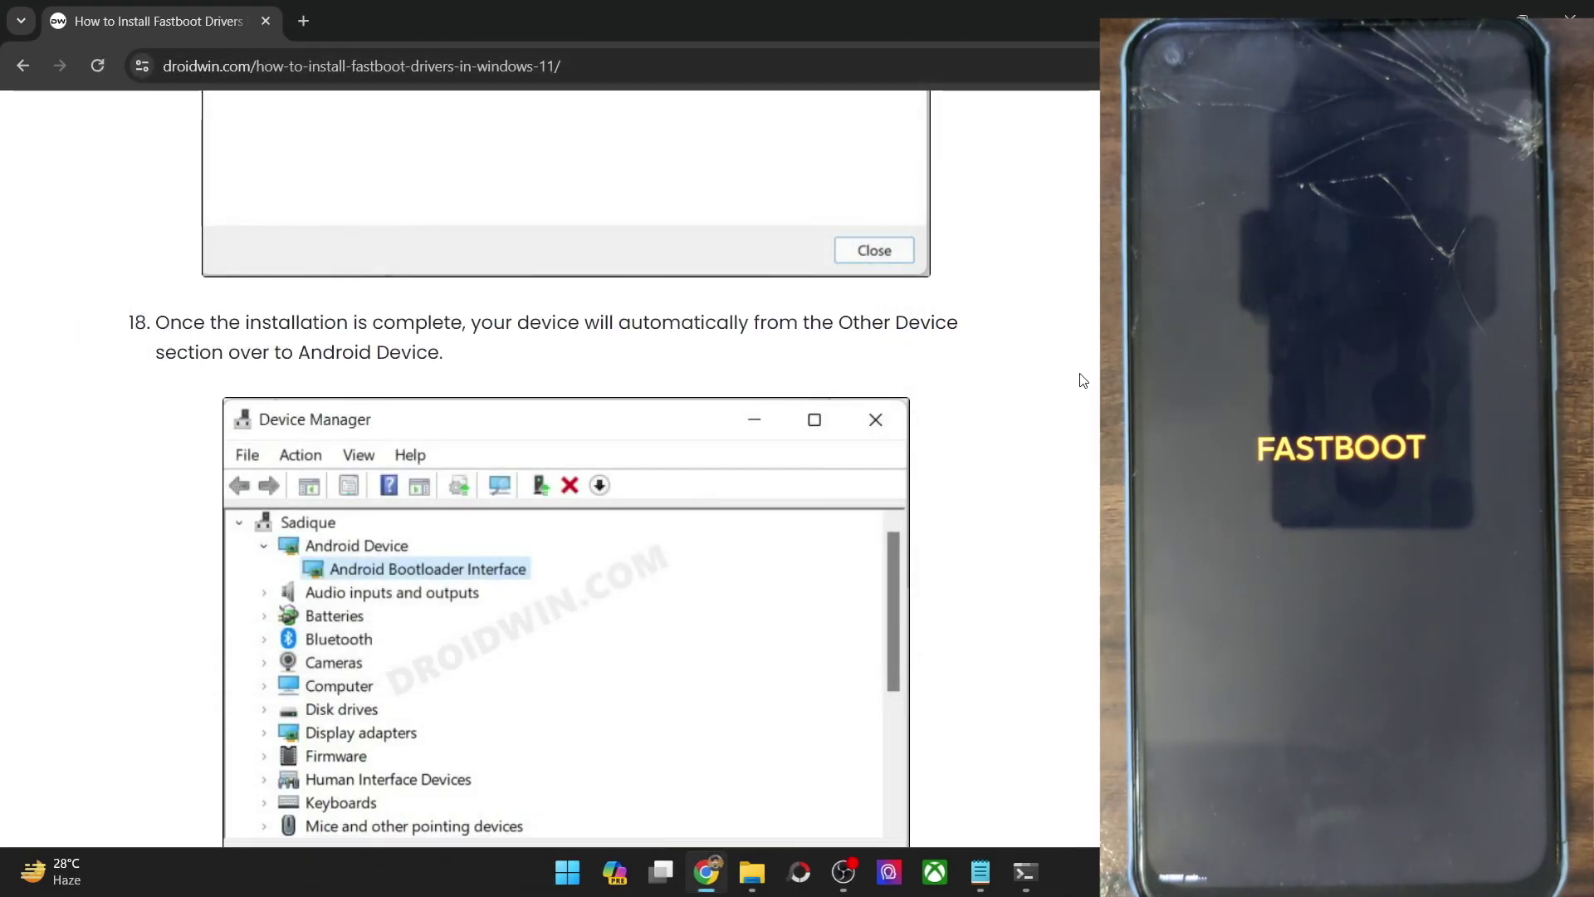
scroll(1083, 381, "down", 5)
scroll(1082, 380, "down", 5)
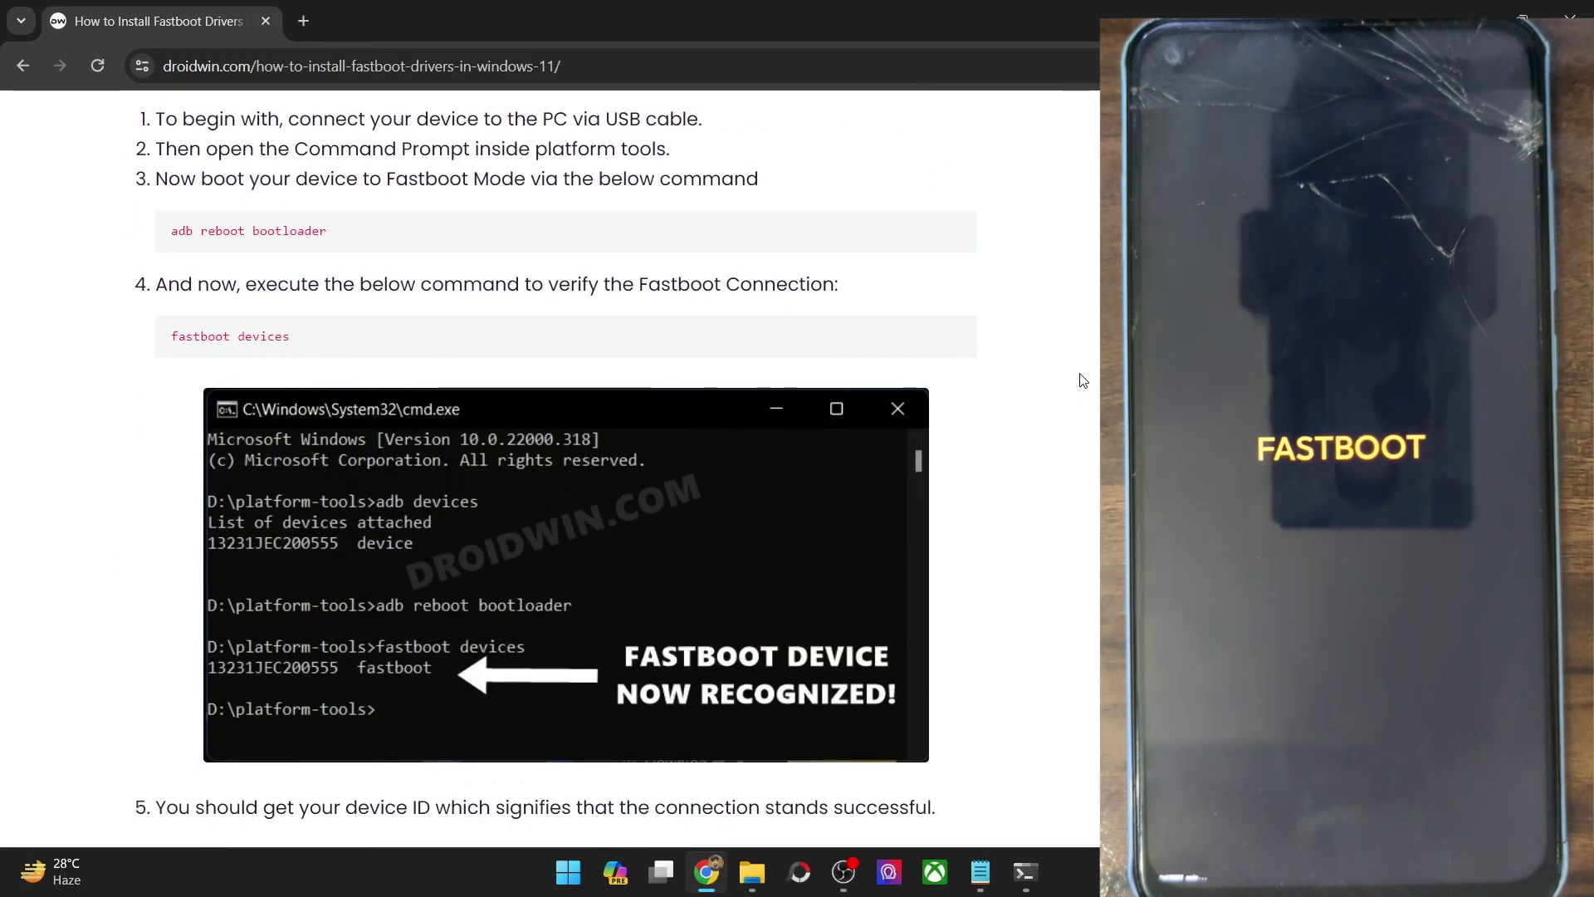
scroll(1083, 380, "down", 2)
scroll(1082, 380, "down", 2)
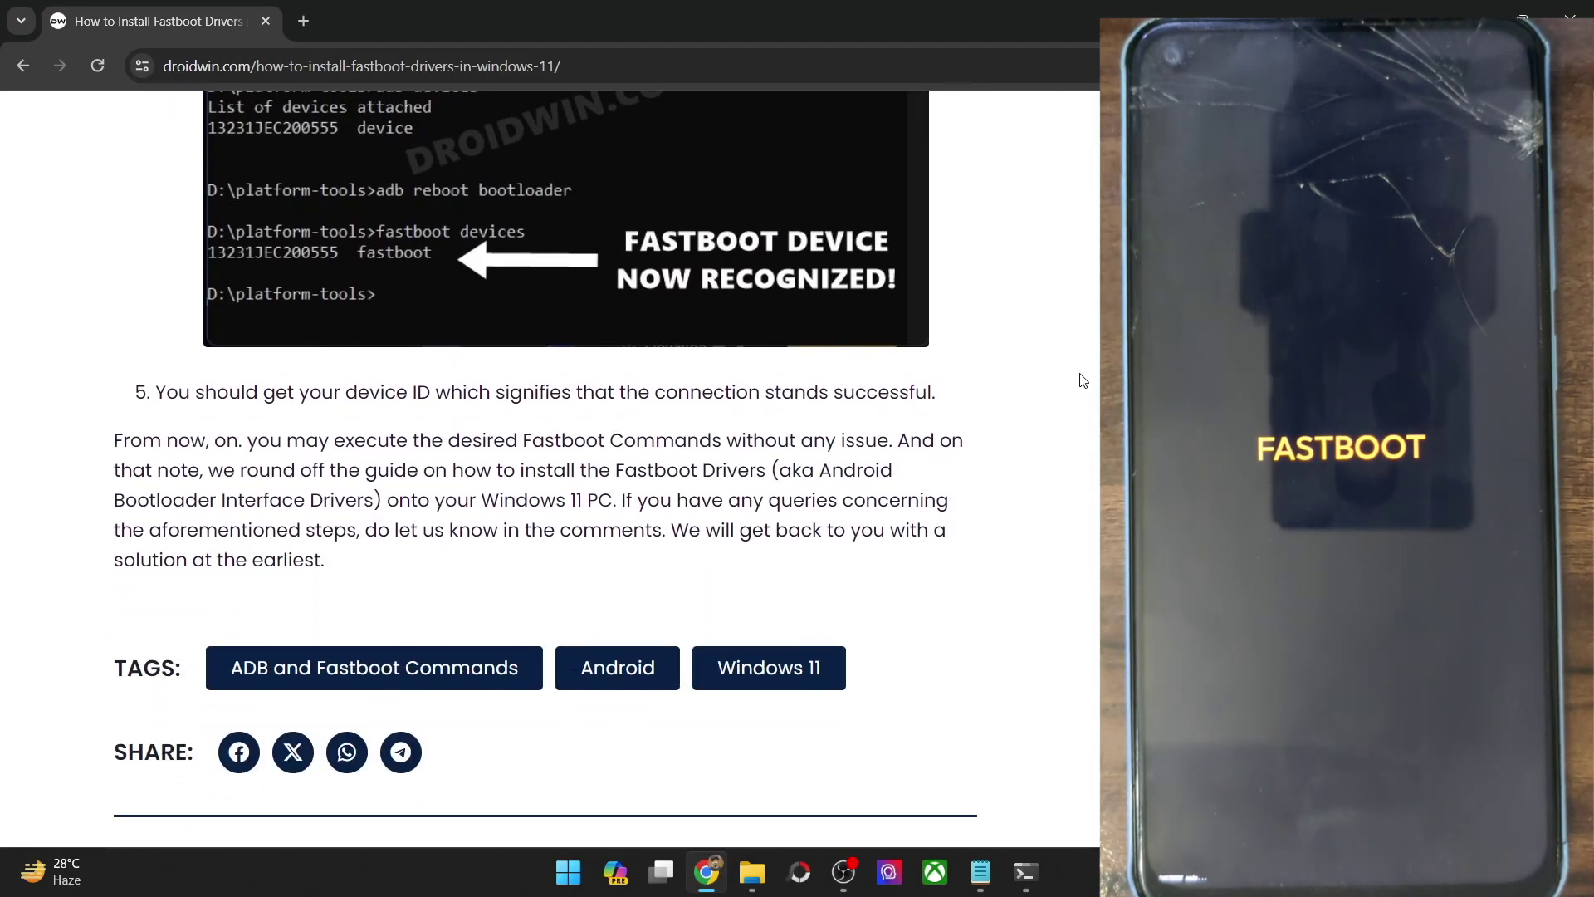